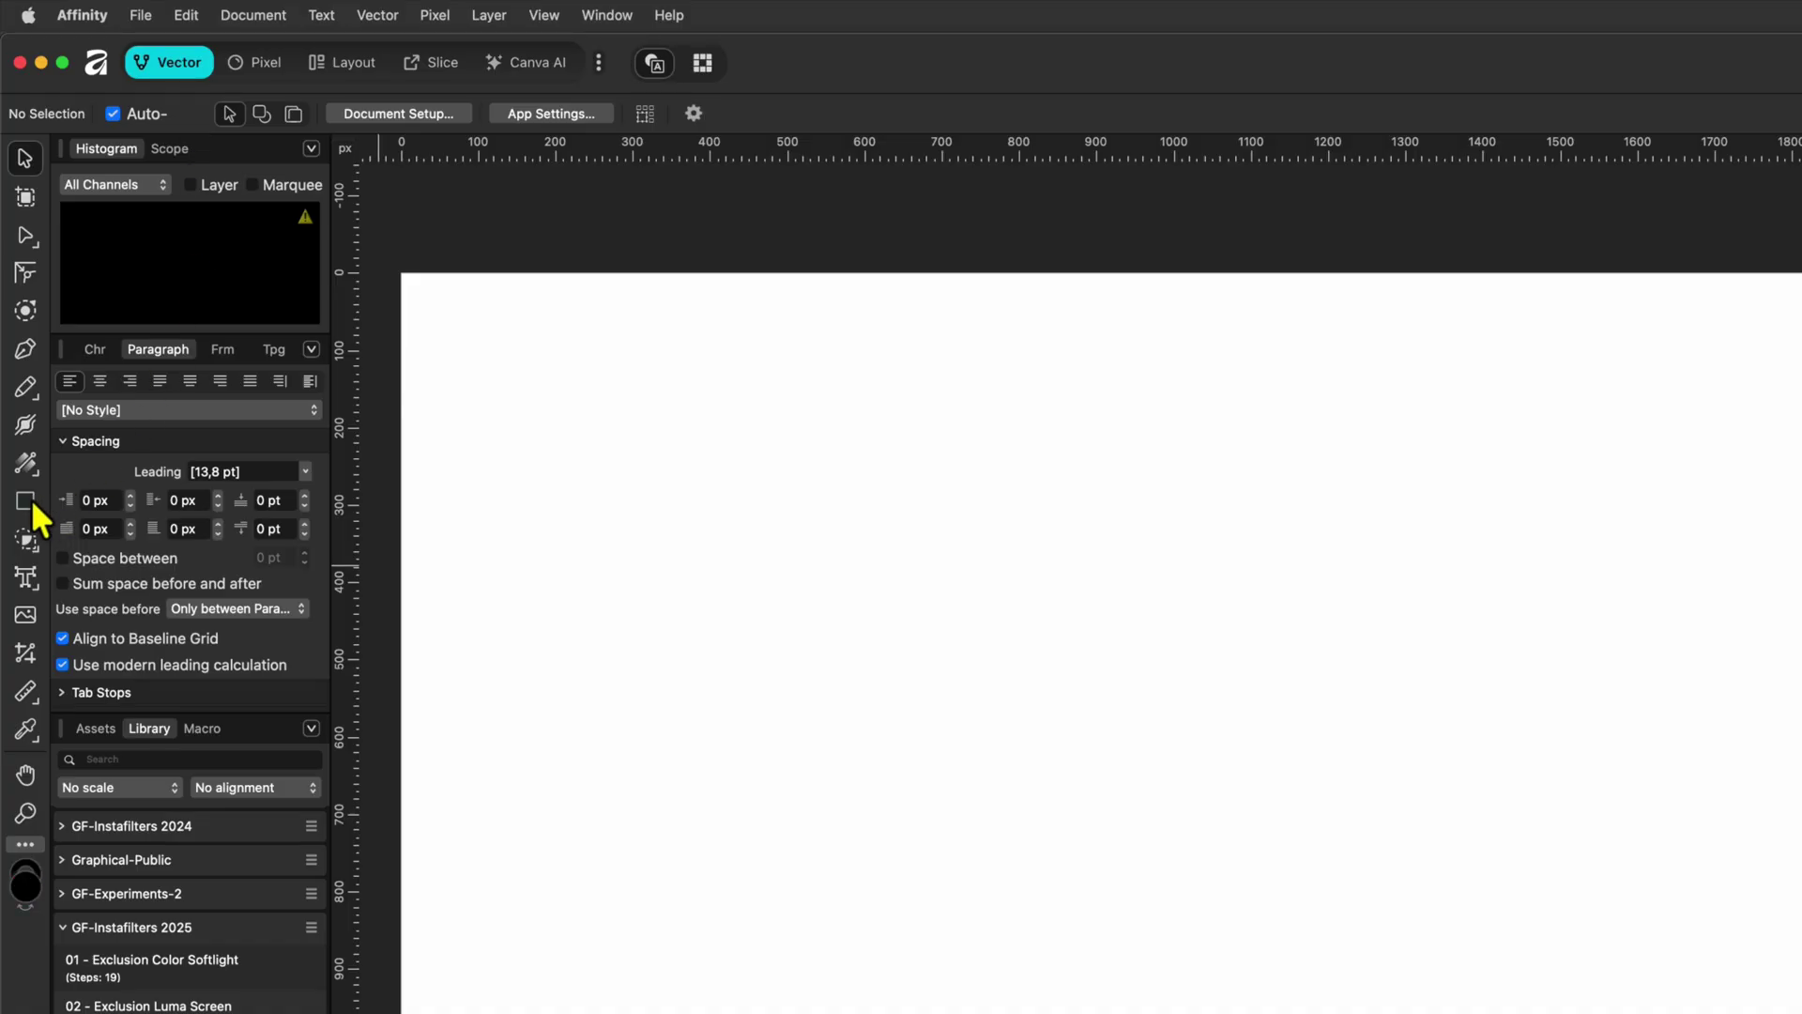
Draw a black square of about 178 px near the page's top-left with the Rectangle tool.
left_click(28, 500)
left_click_drag(586, 362, 694, 492)
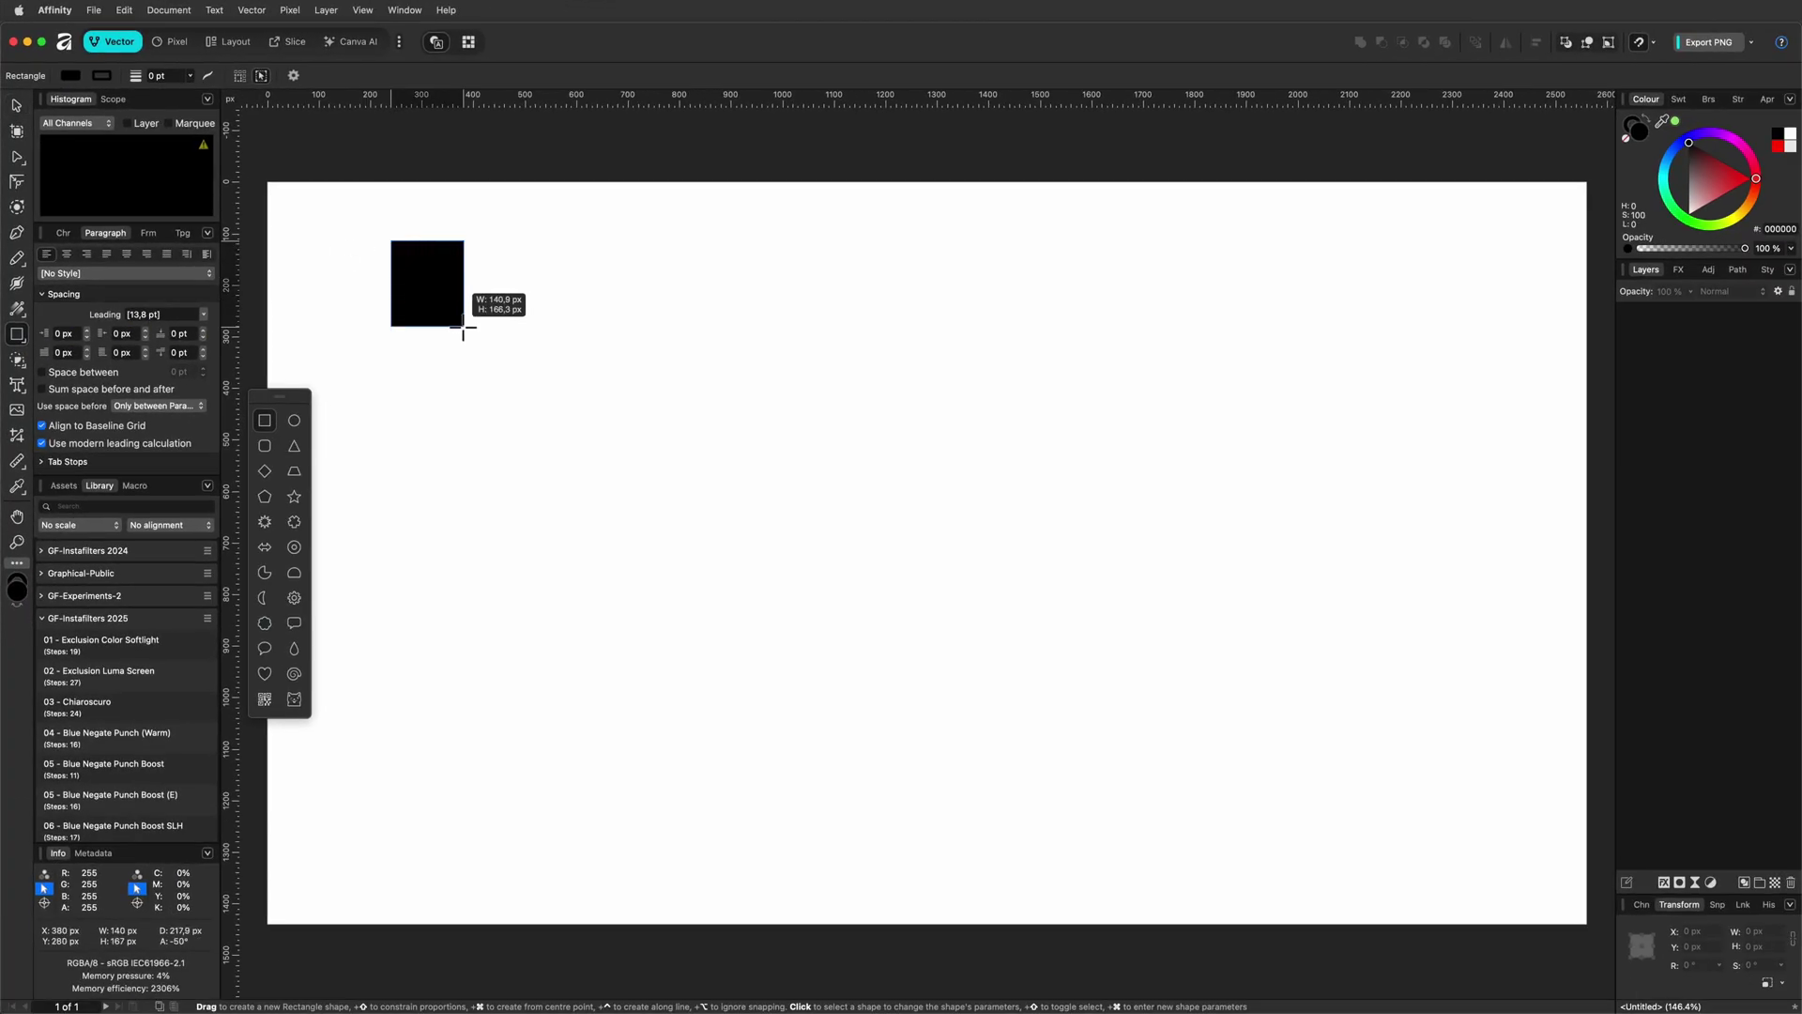
left_click_drag(462, 328, 483, 333)
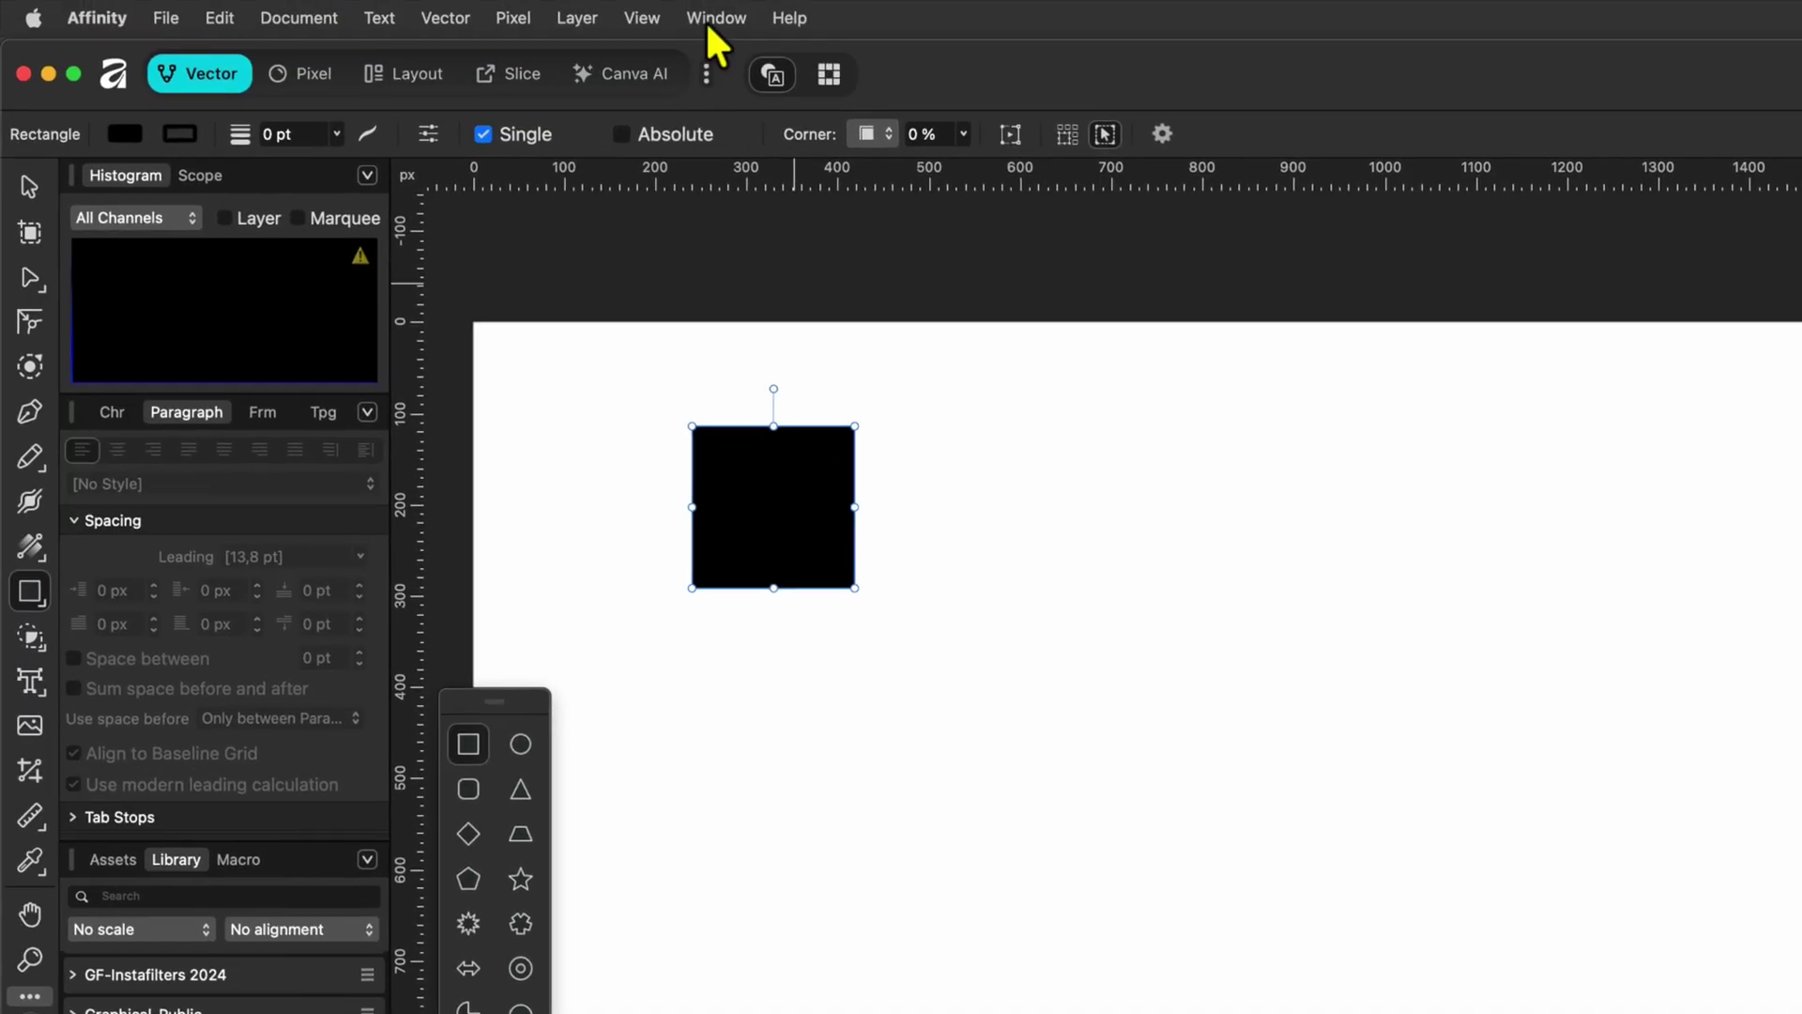
Set the square to 200 × 200 px in the Transform panel and drag it up-left.
left_click(713, 19)
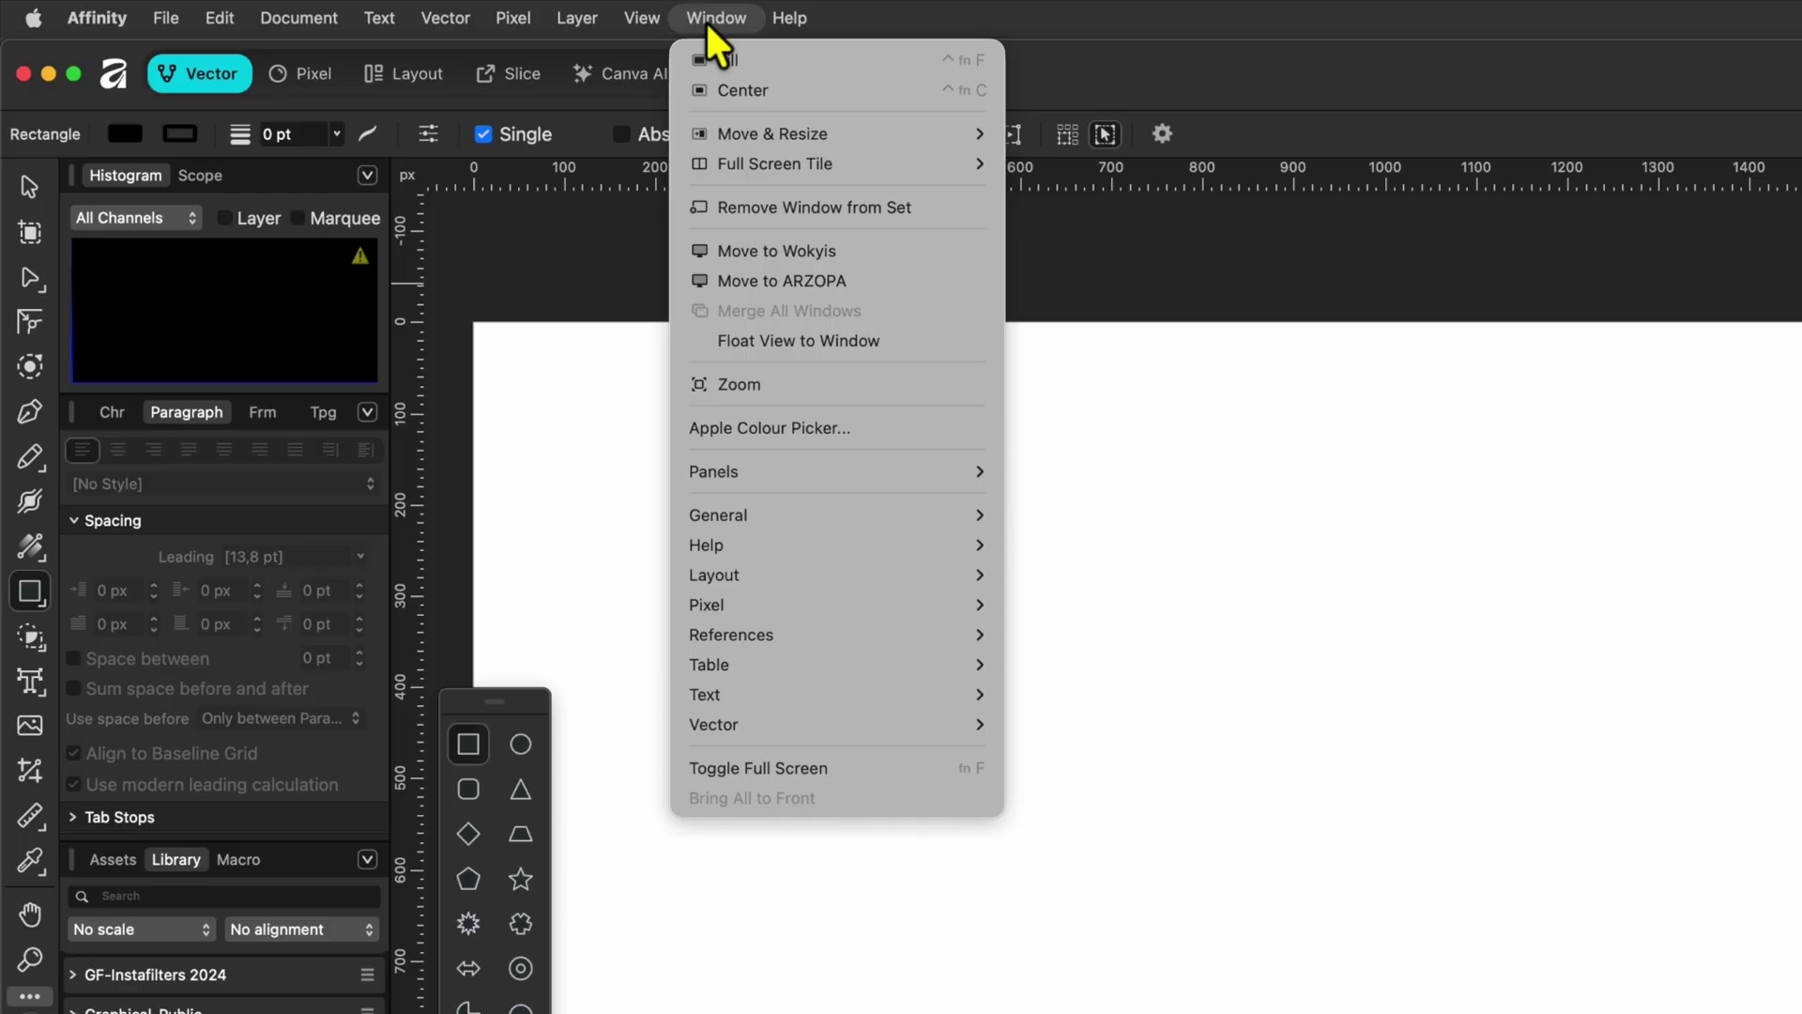
mouse_move(796, 507)
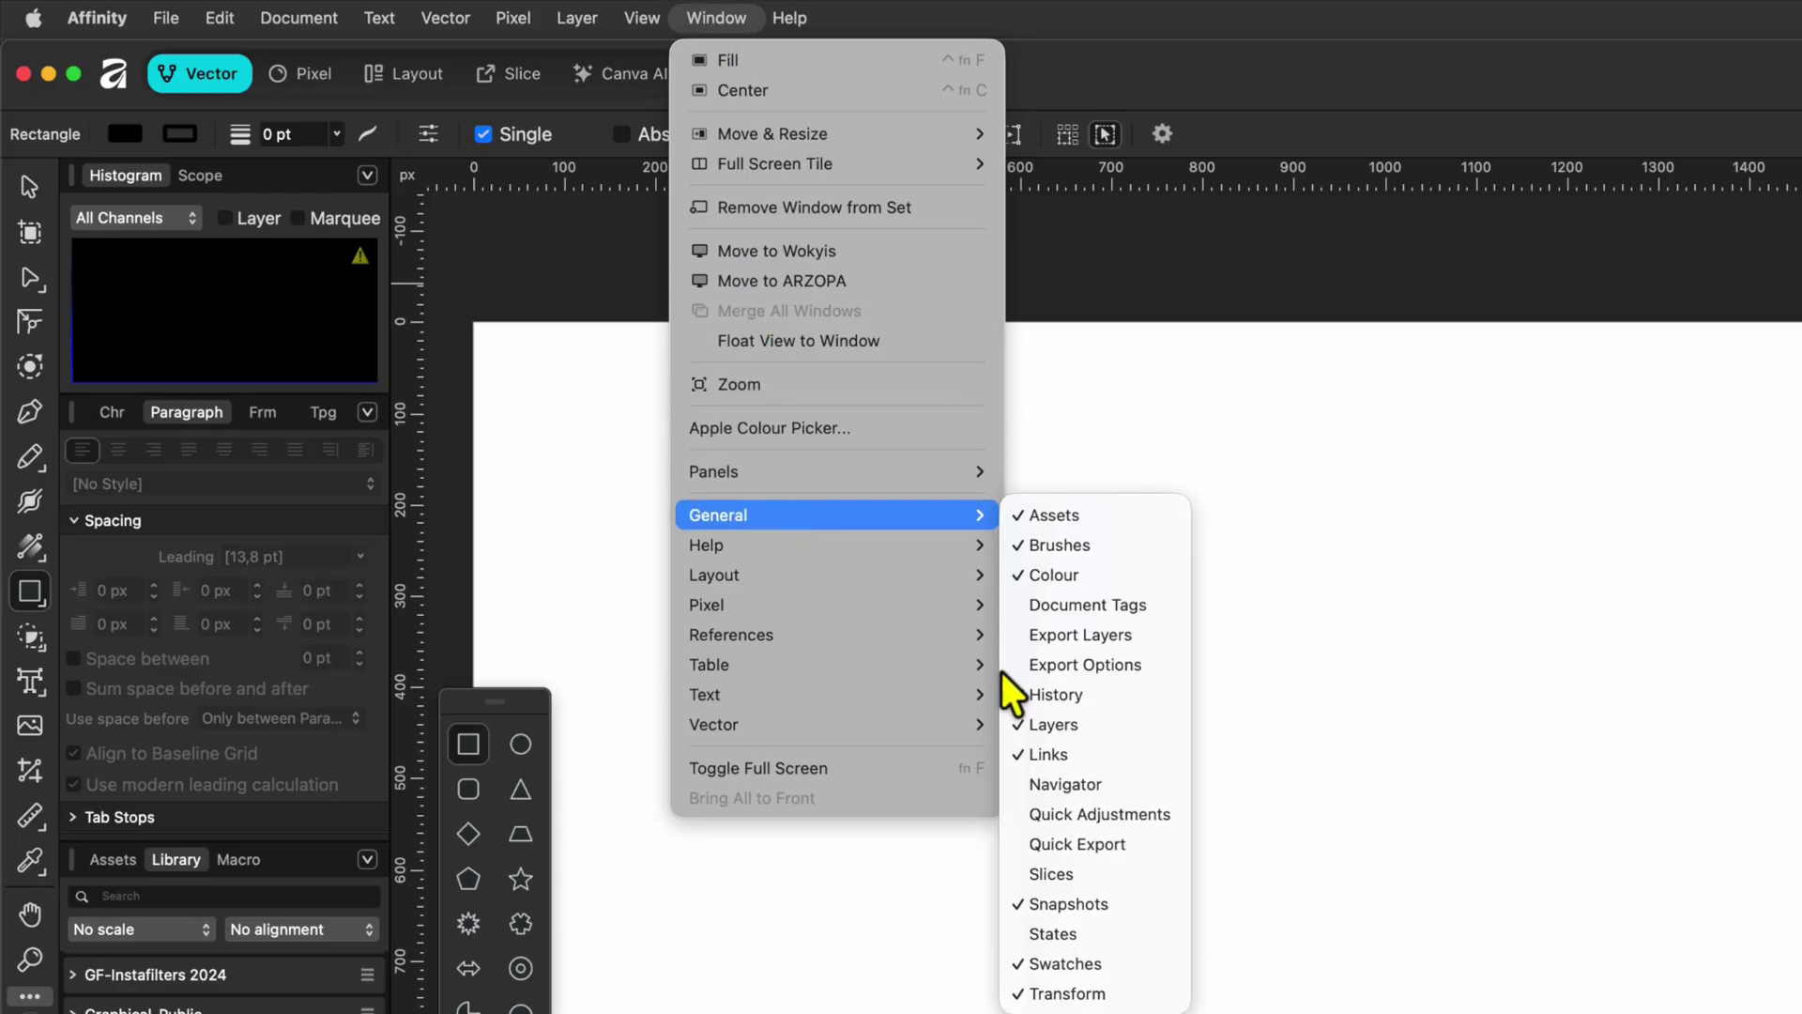
left_click(1051, 993)
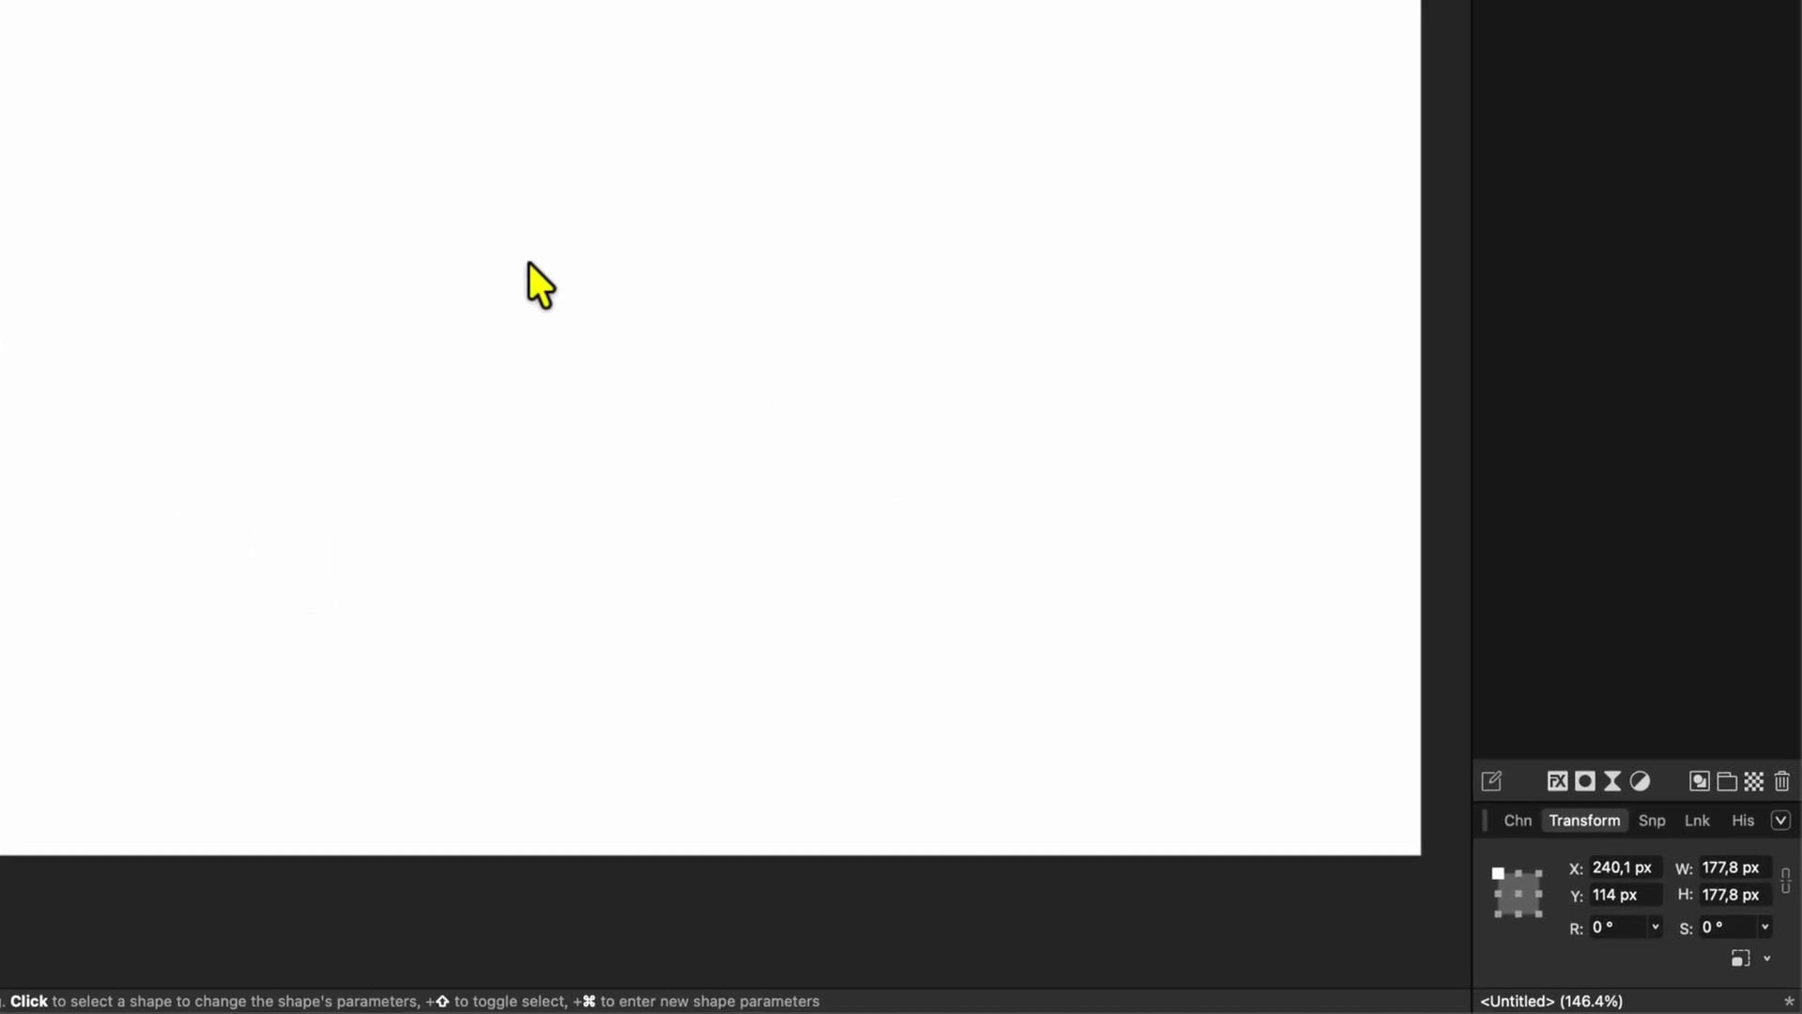
left_click(1716, 865)
type("200")
key("Tab")
type("200")
key("Return")
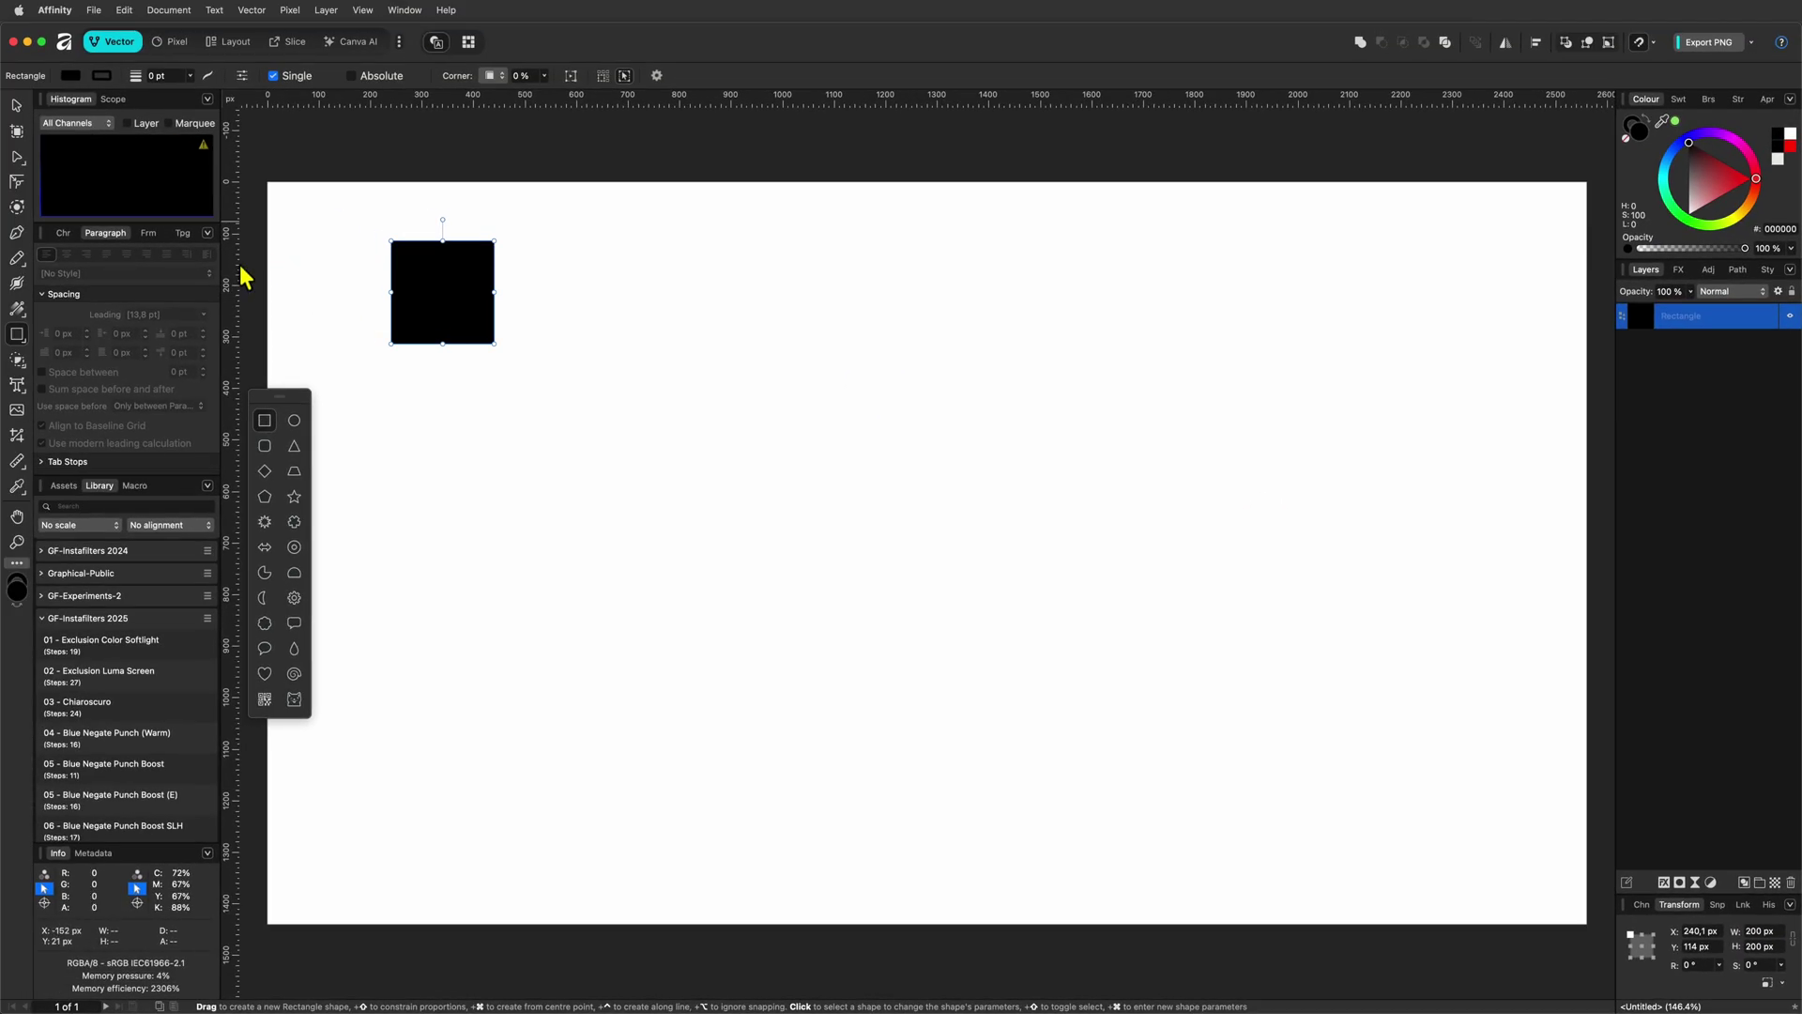
left_click(17, 106)
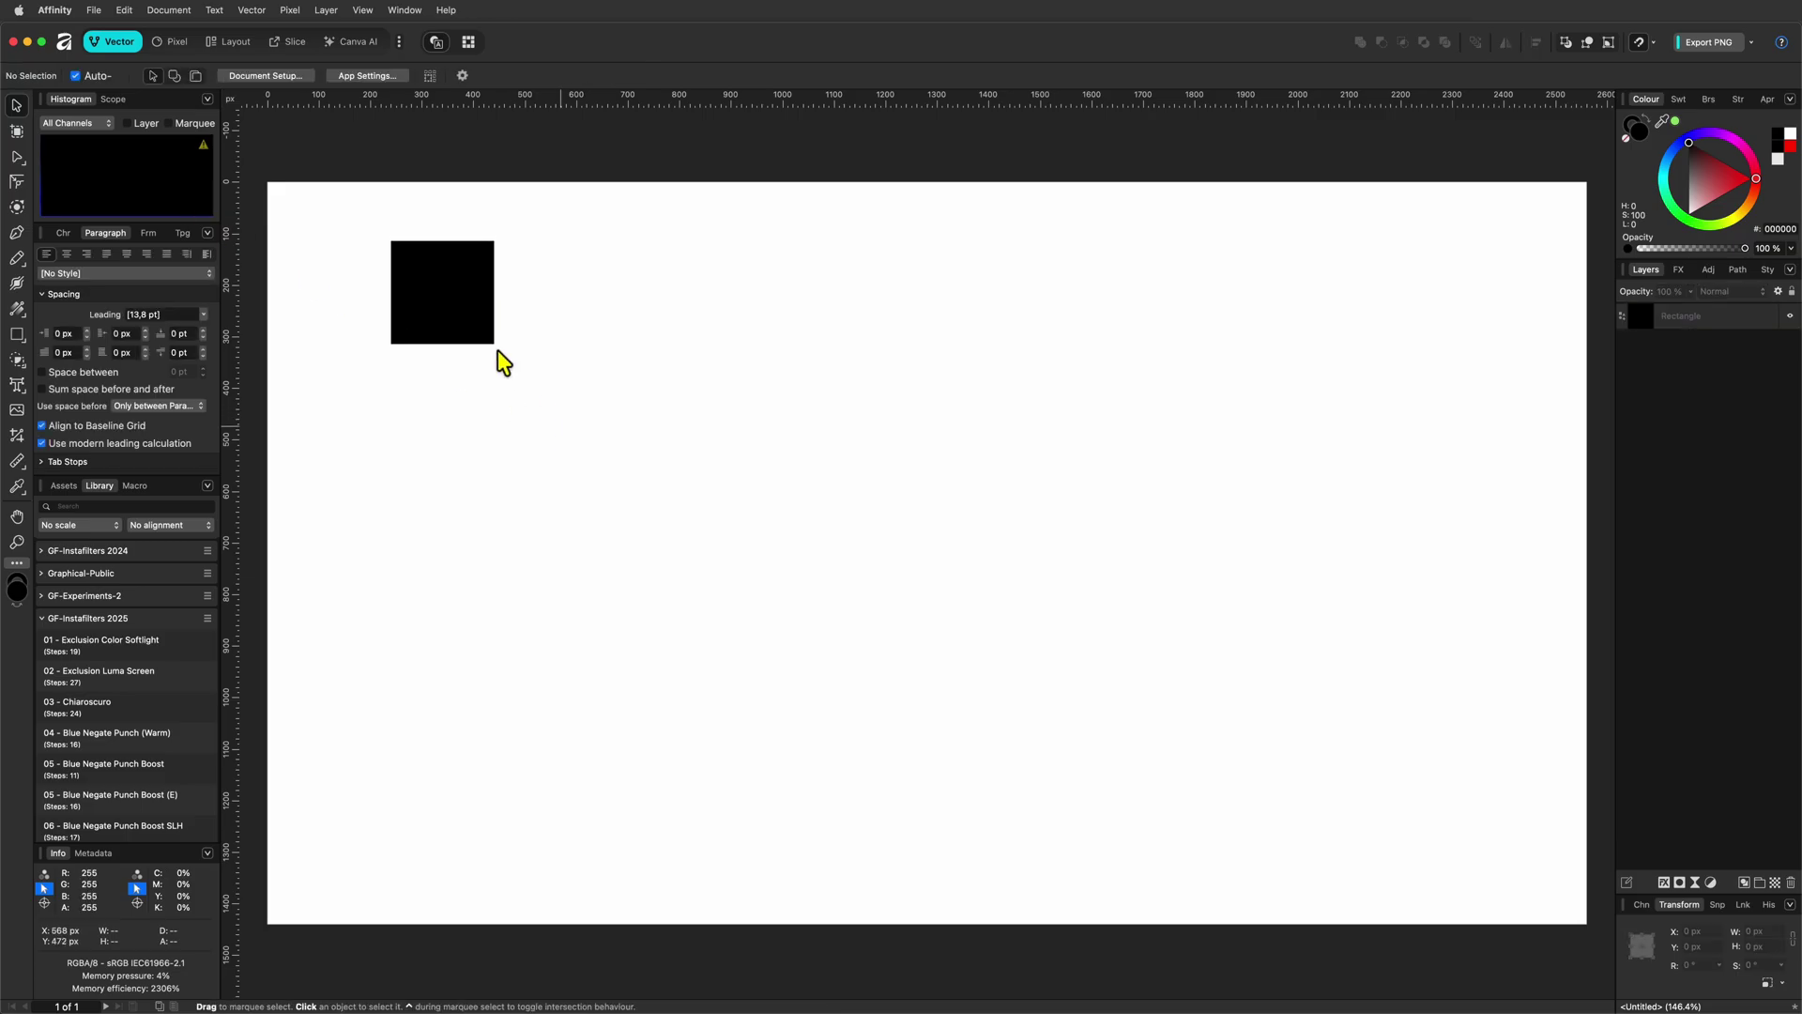
left_click_drag(446, 304, 362, 278)
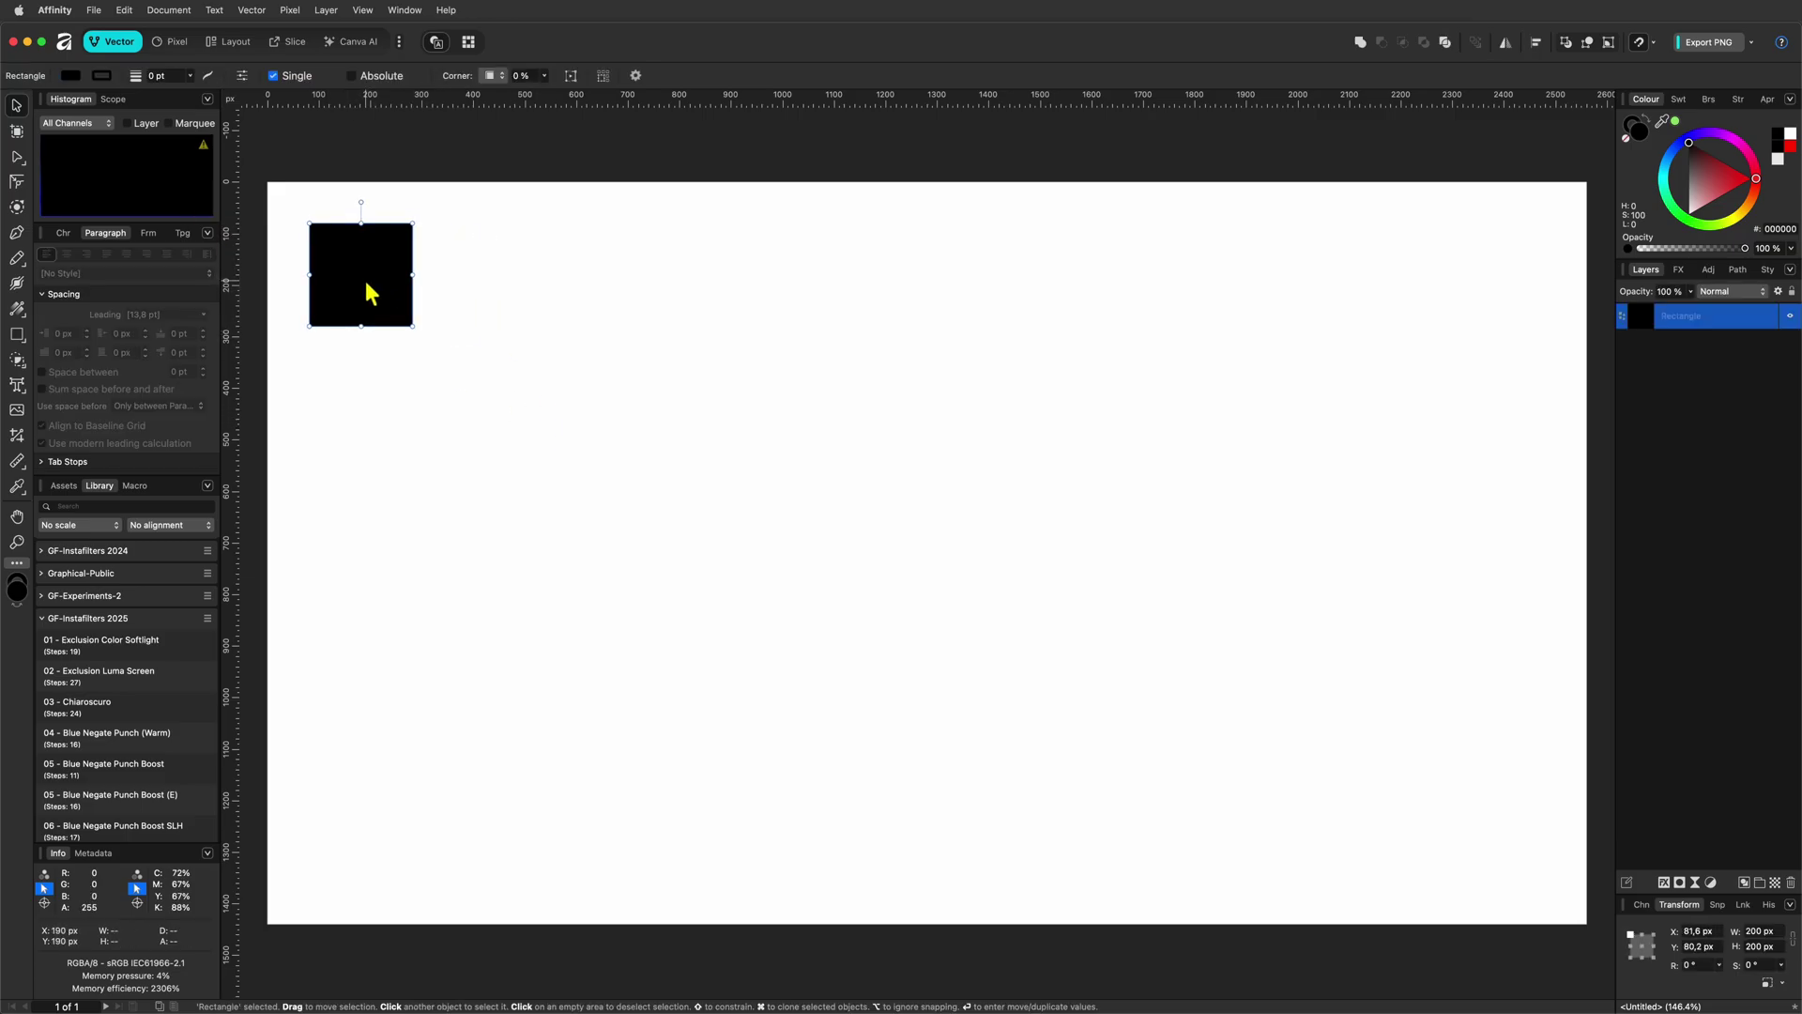
Duplicate the square 8 times at a 380 px horizontal offset in Move/Duplicate.
key("Return")
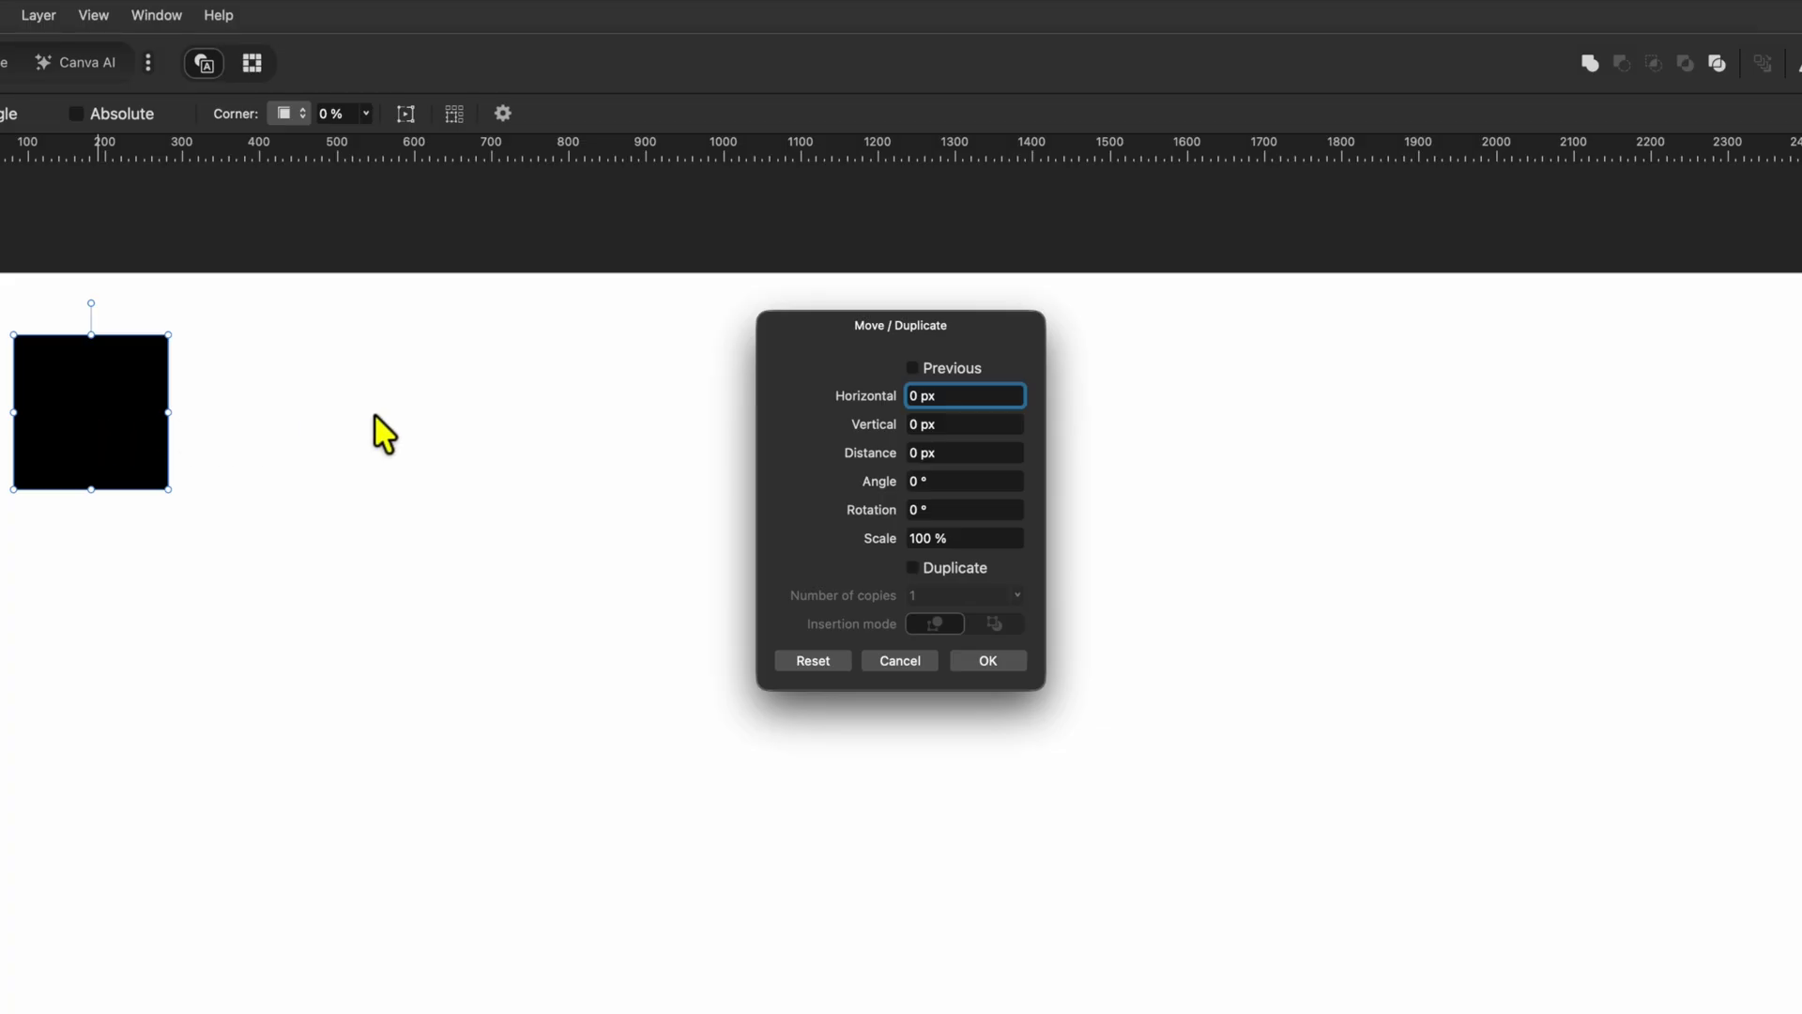
double_click(921, 397)
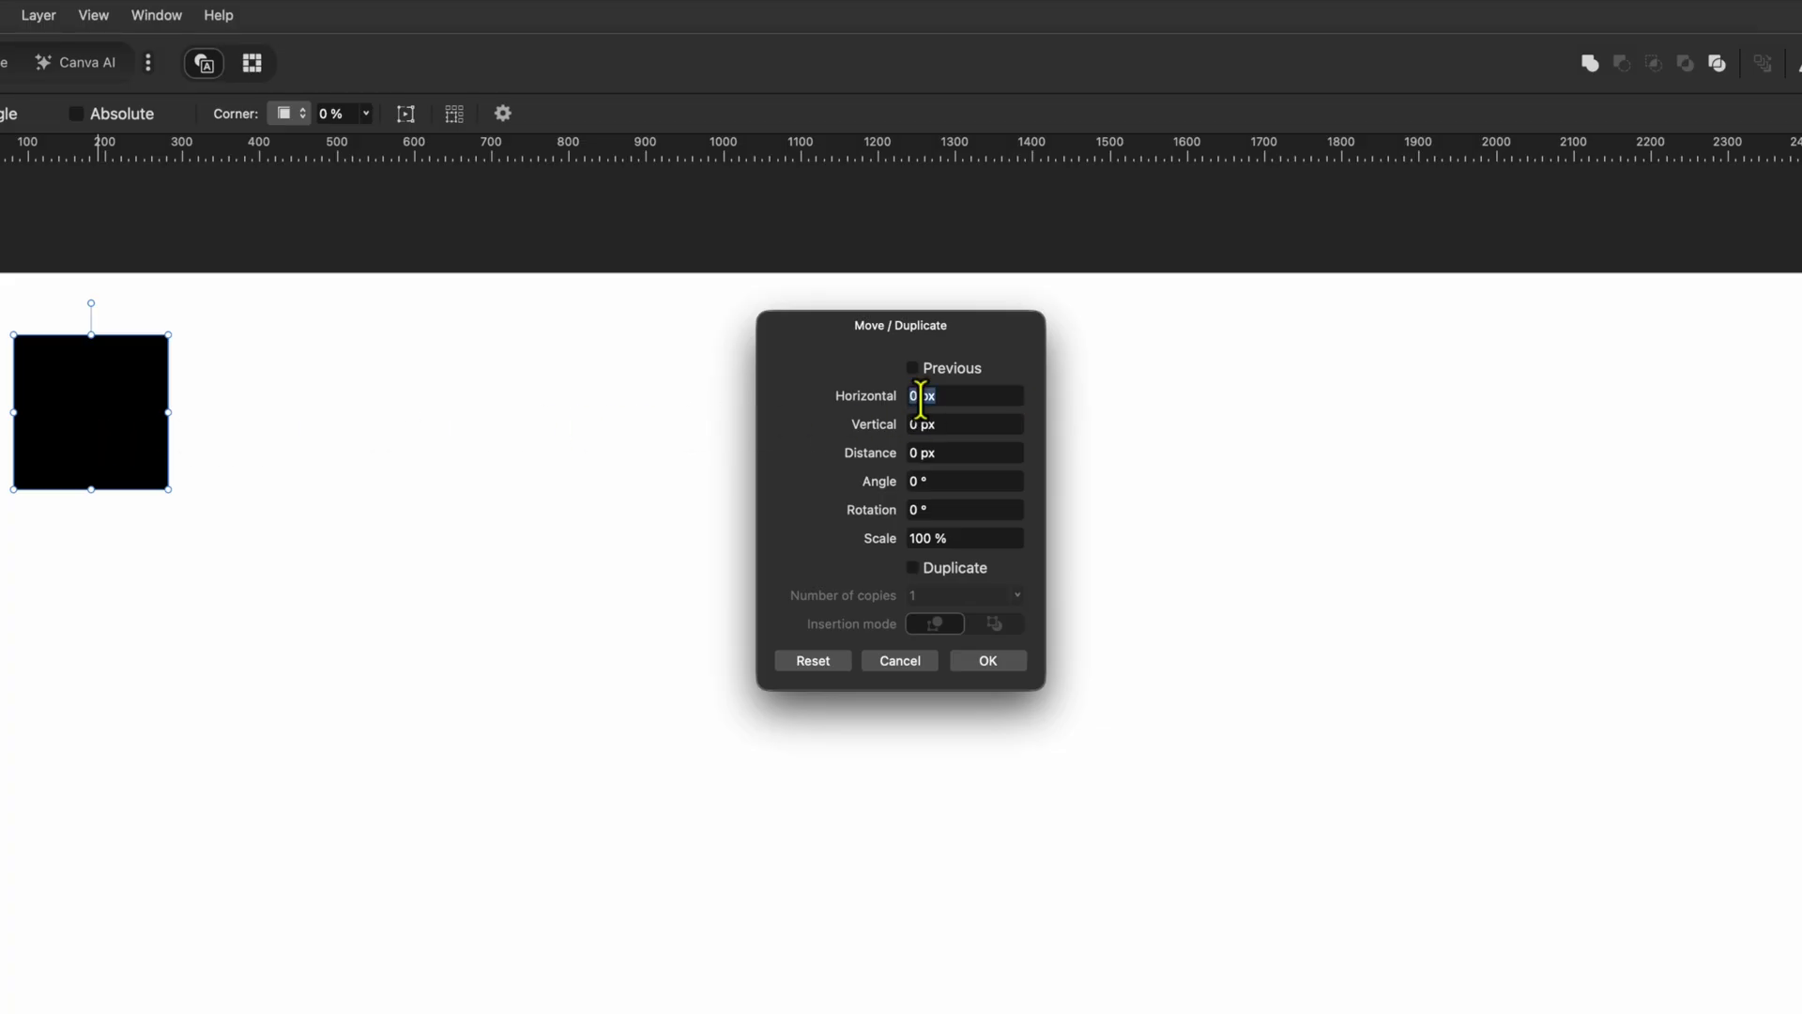
type("380")
key("Tab")
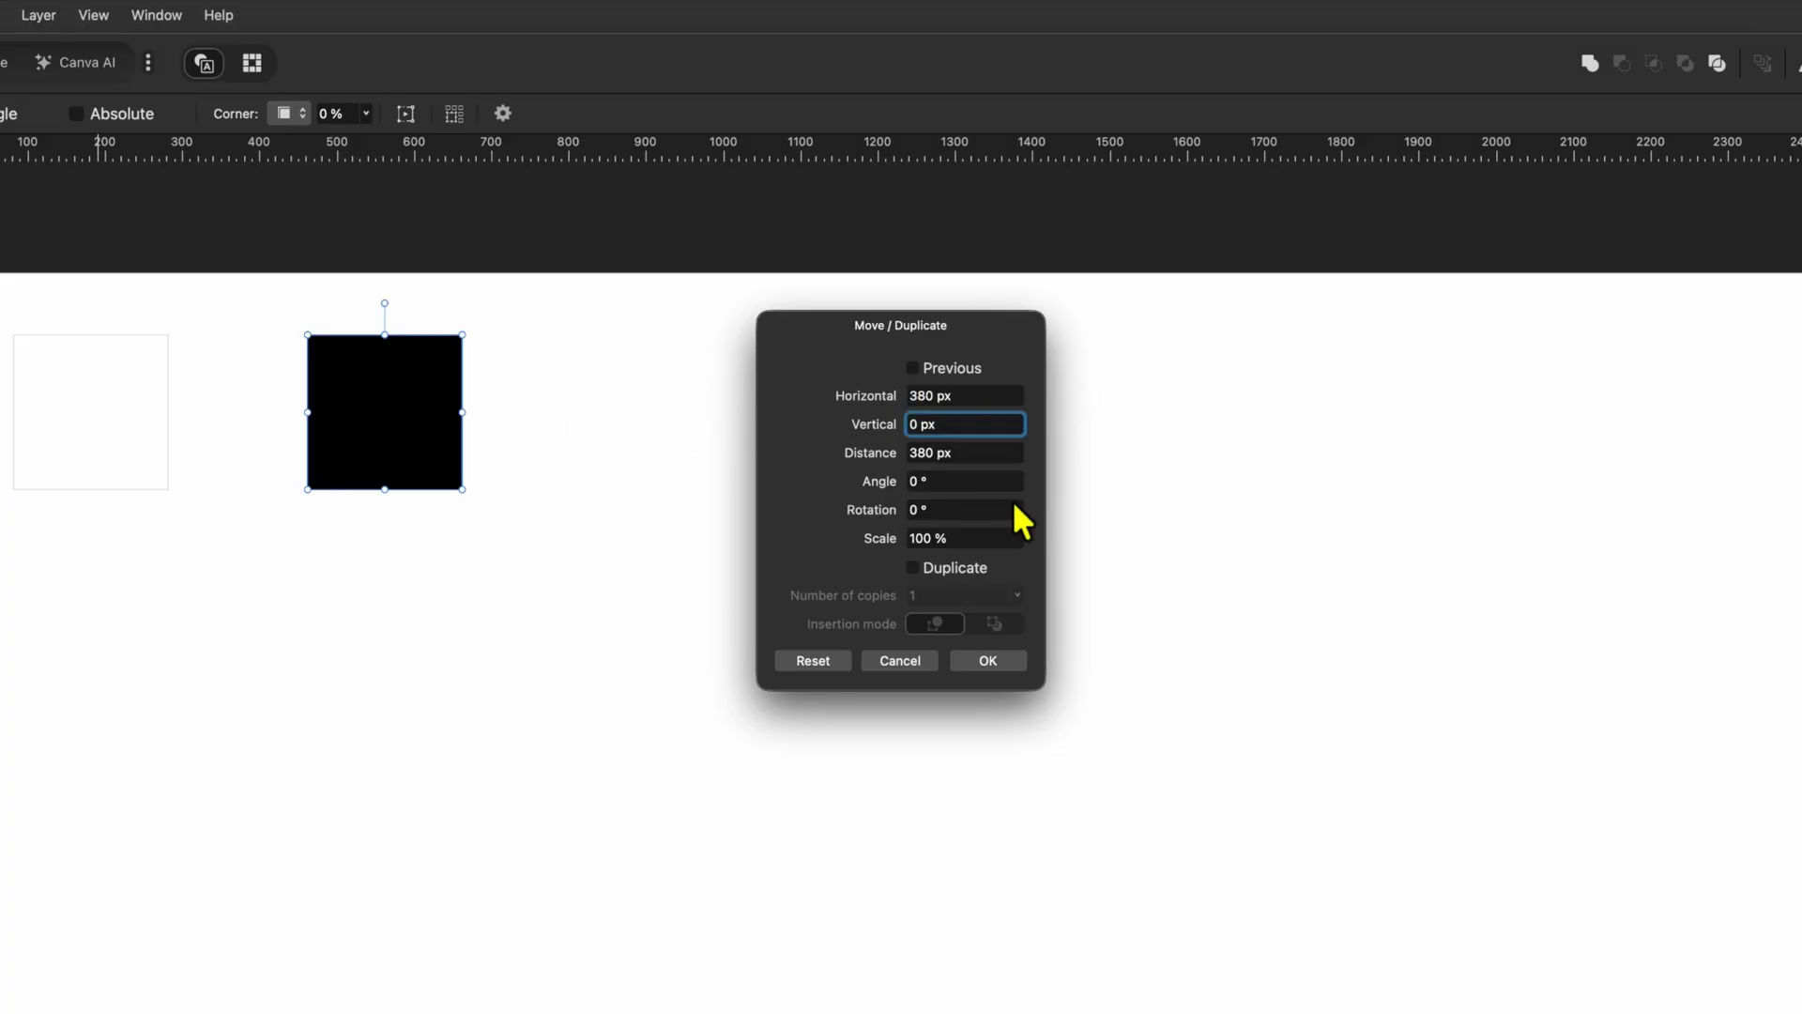
left_click(927, 567)
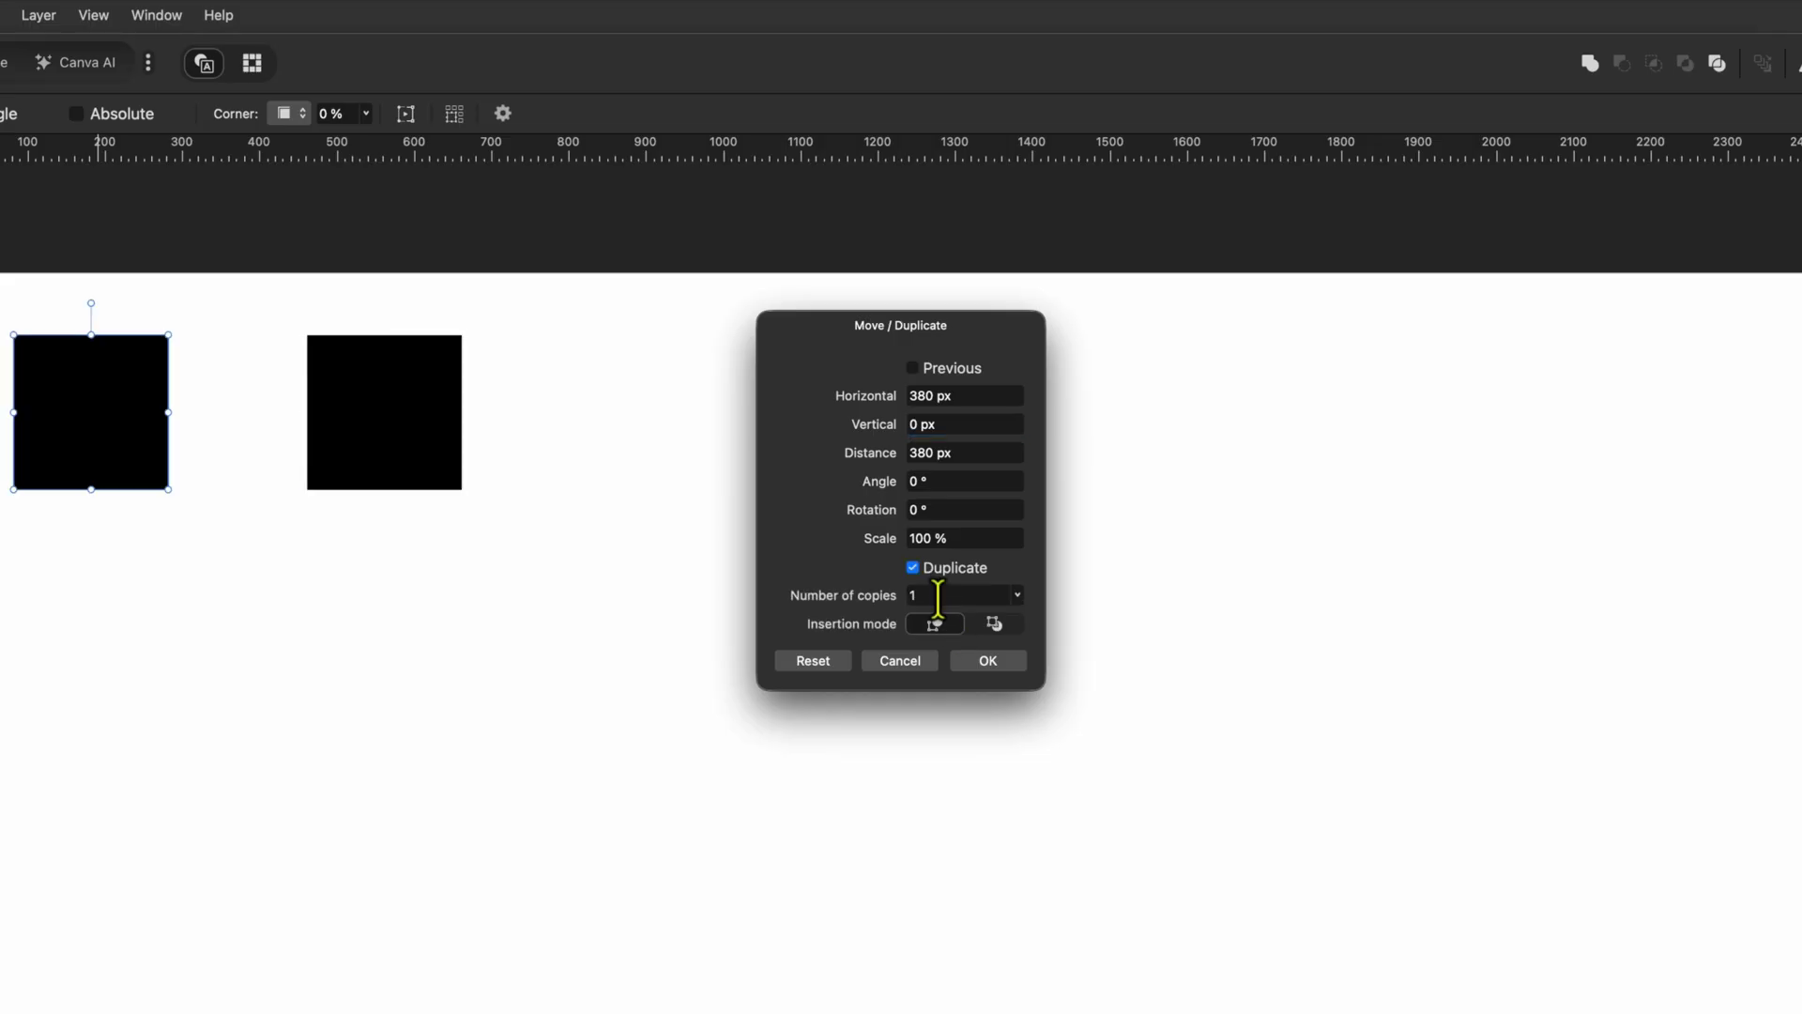
left_click(938, 597)
type("8")
key("Tab")
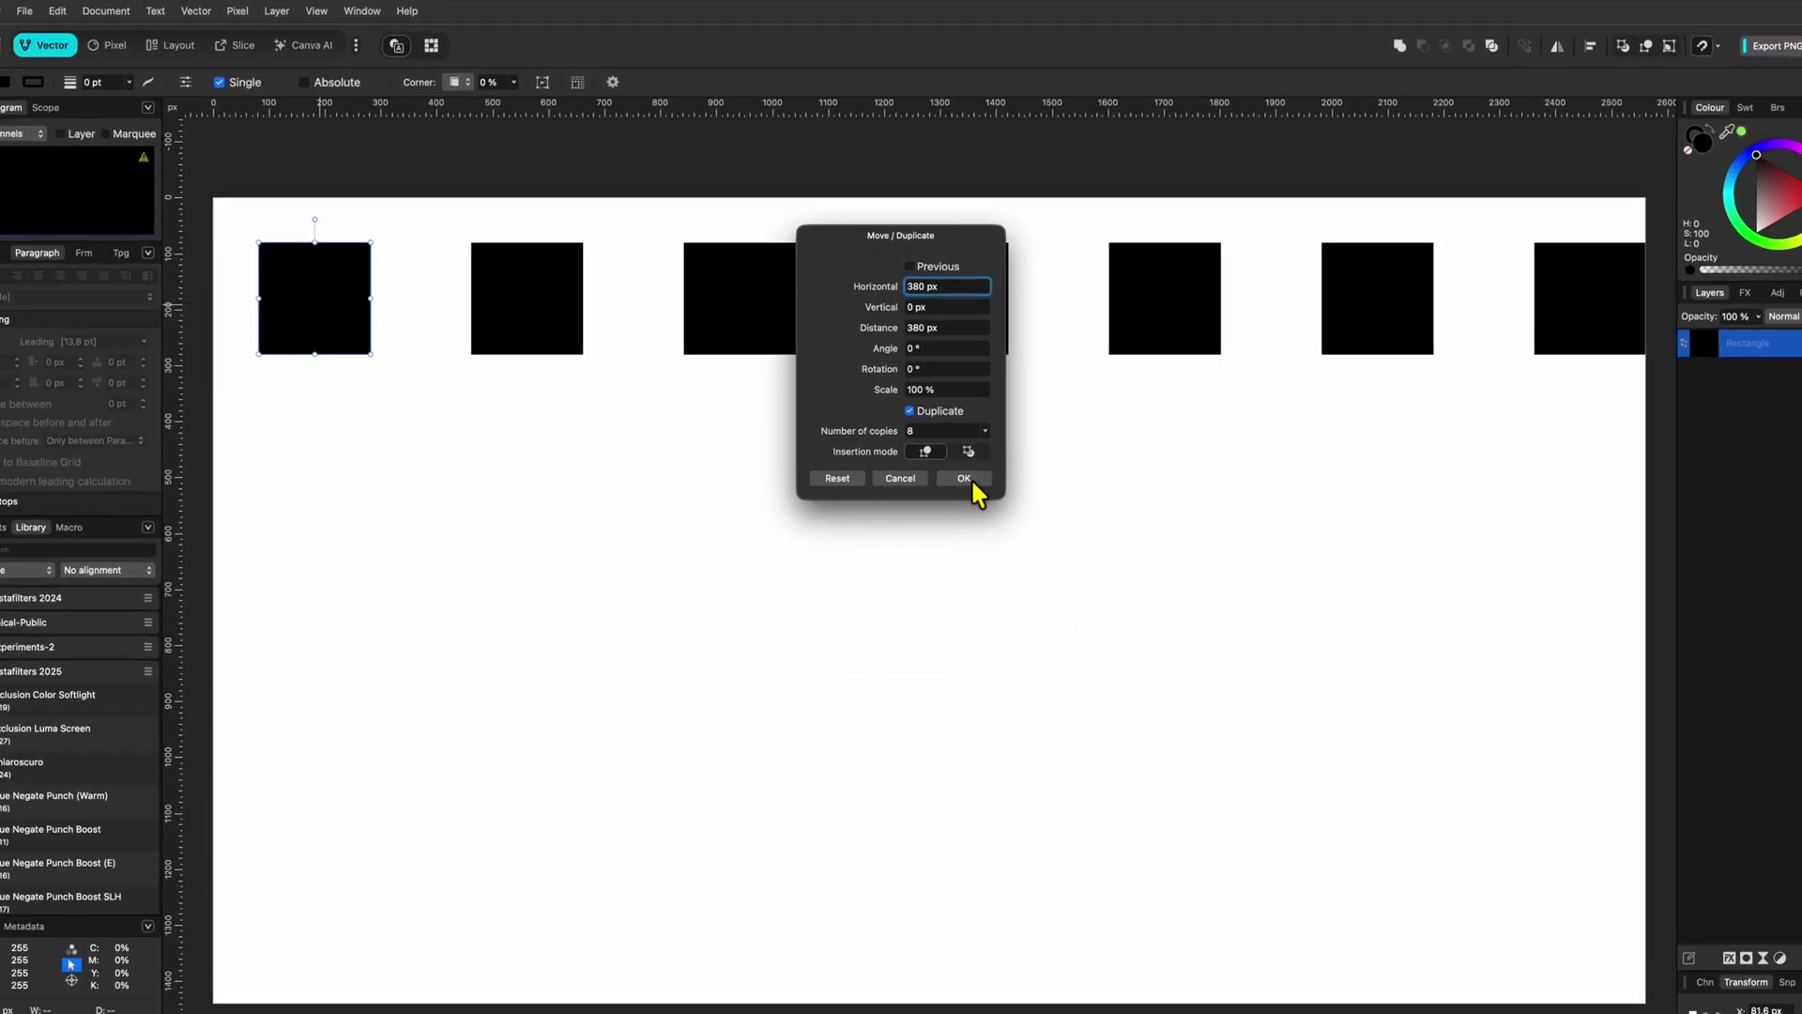
left_click(999, 663)
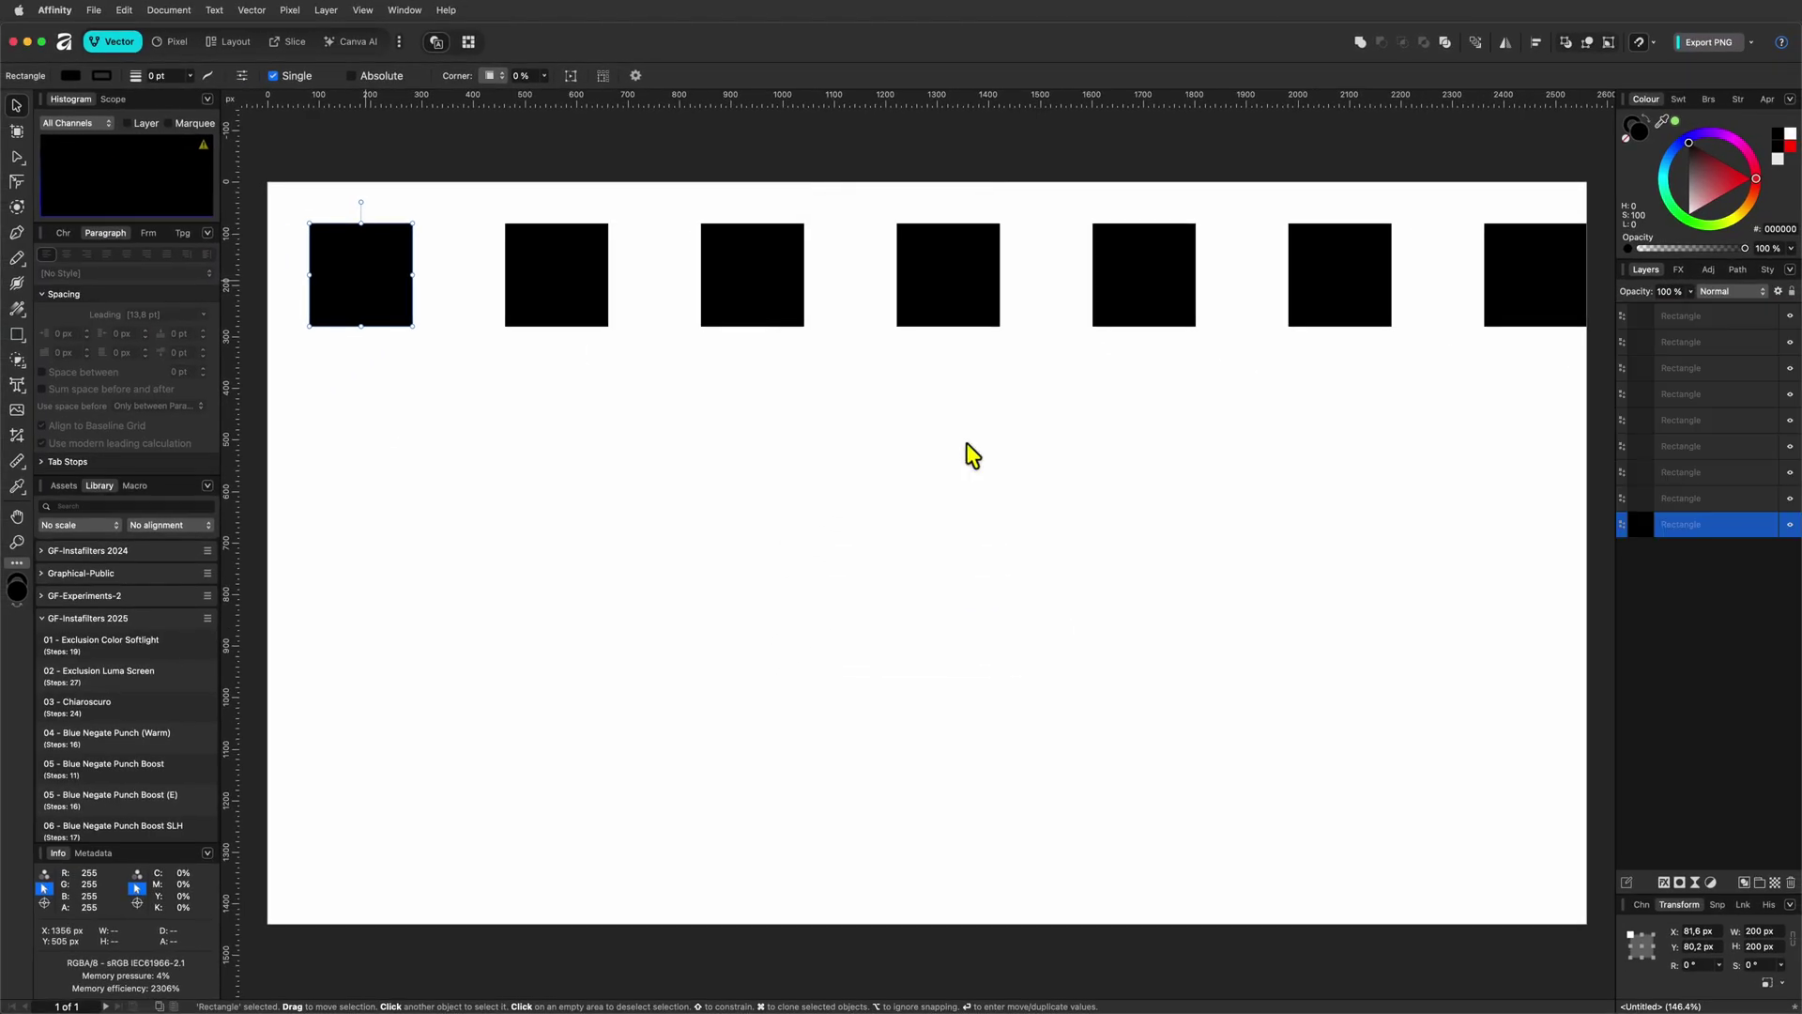
Select all nine squares, nudge the row up-left, and reopen Move/Duplicate.
left_click(1680, 324, "shift")
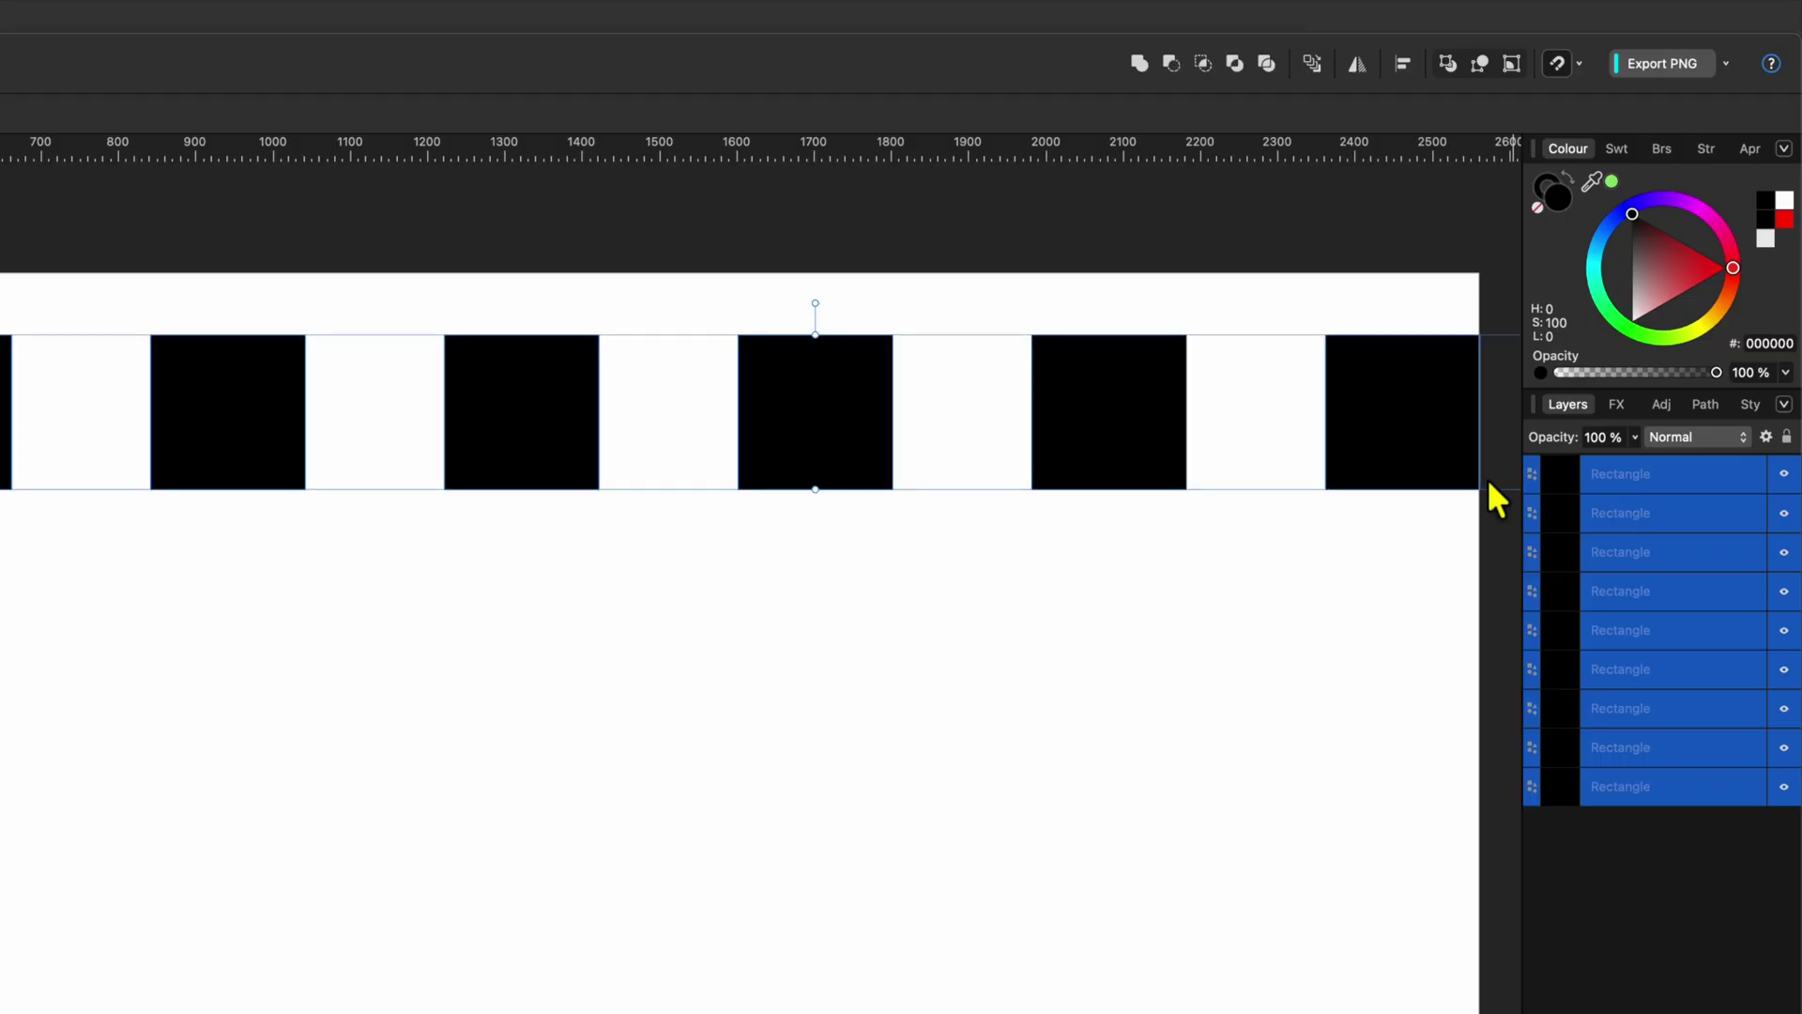
left_click_drag(500, 443, 471, 425)
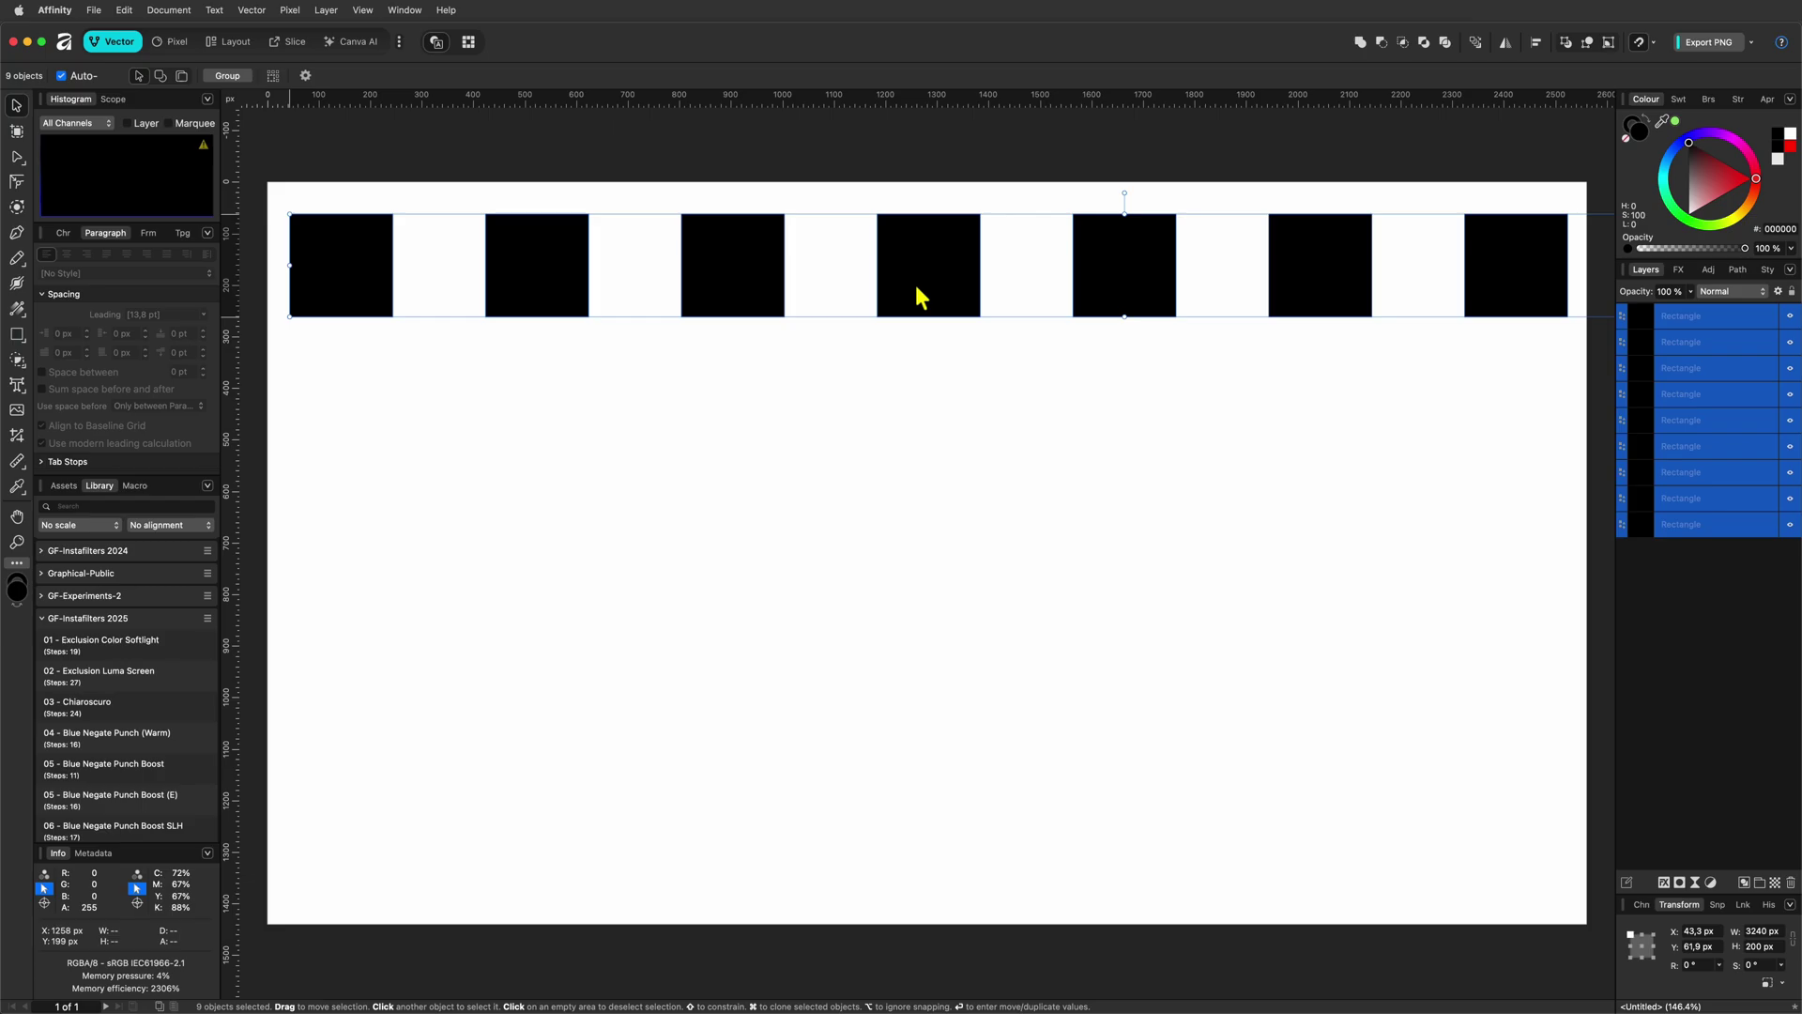
key("Return")
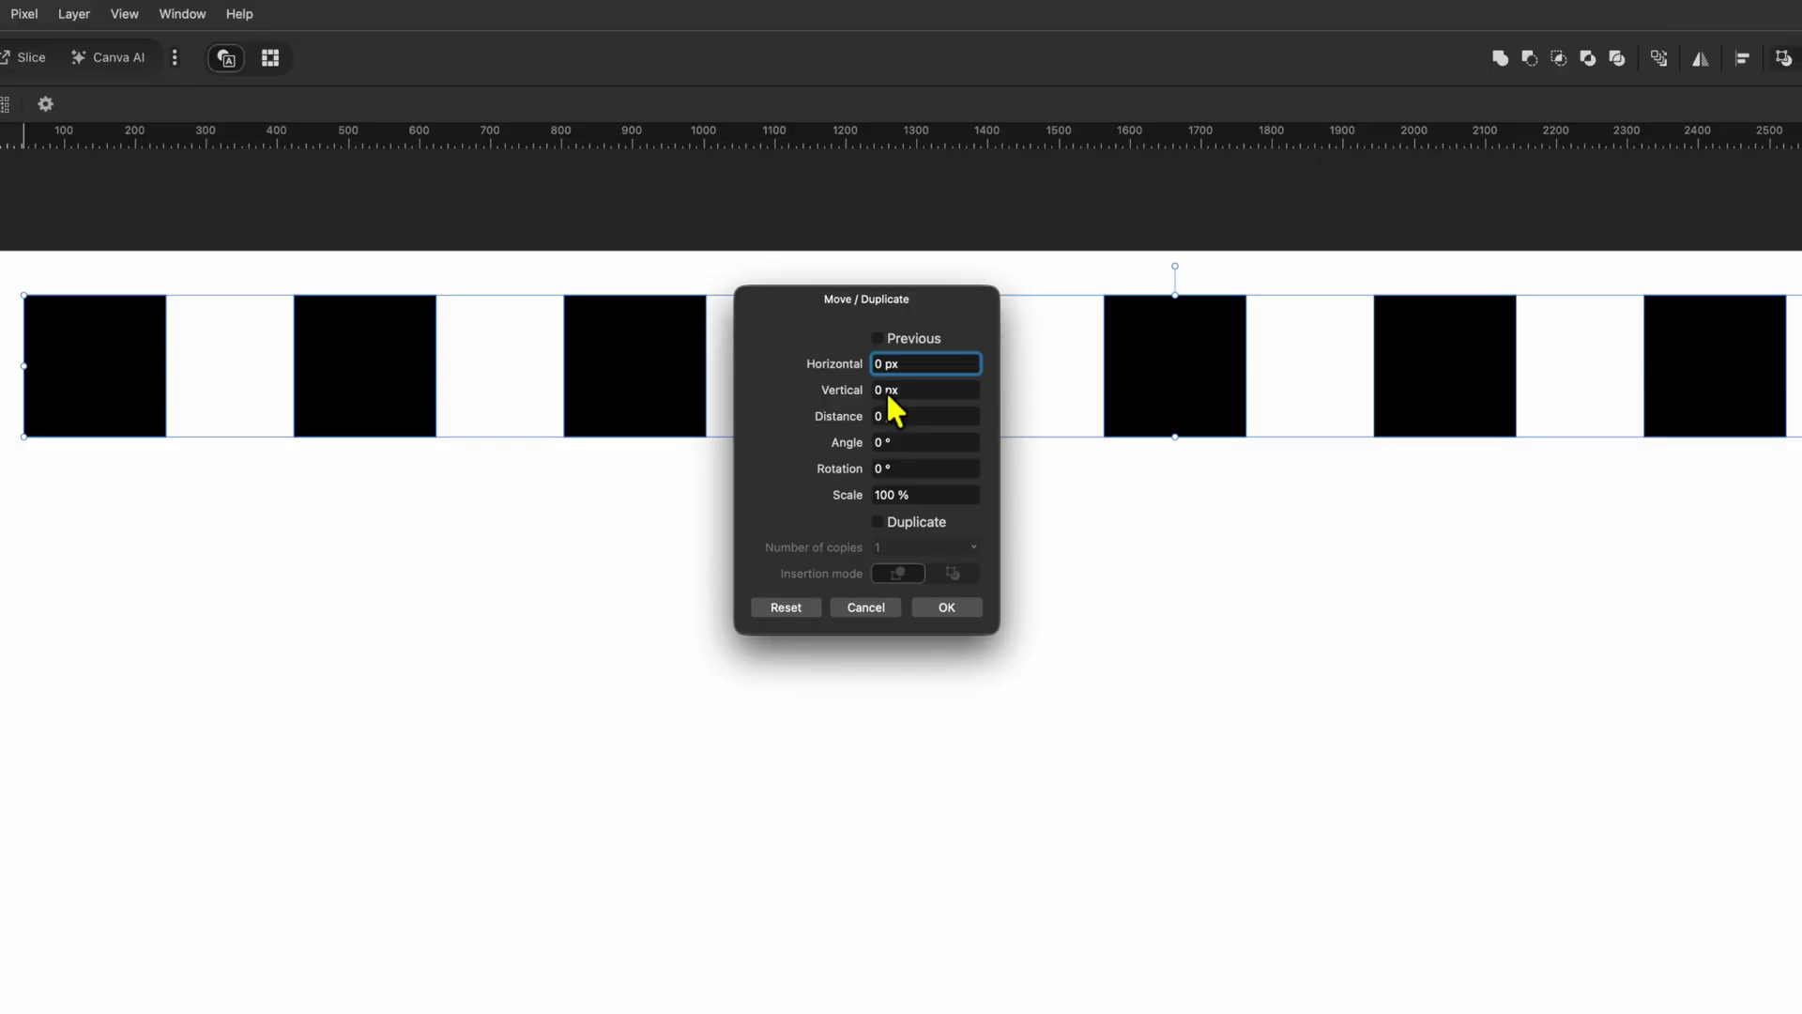
Duplicate the row 190 px right and down to form a staggered second row.
double_click(883, 366)
type("10")
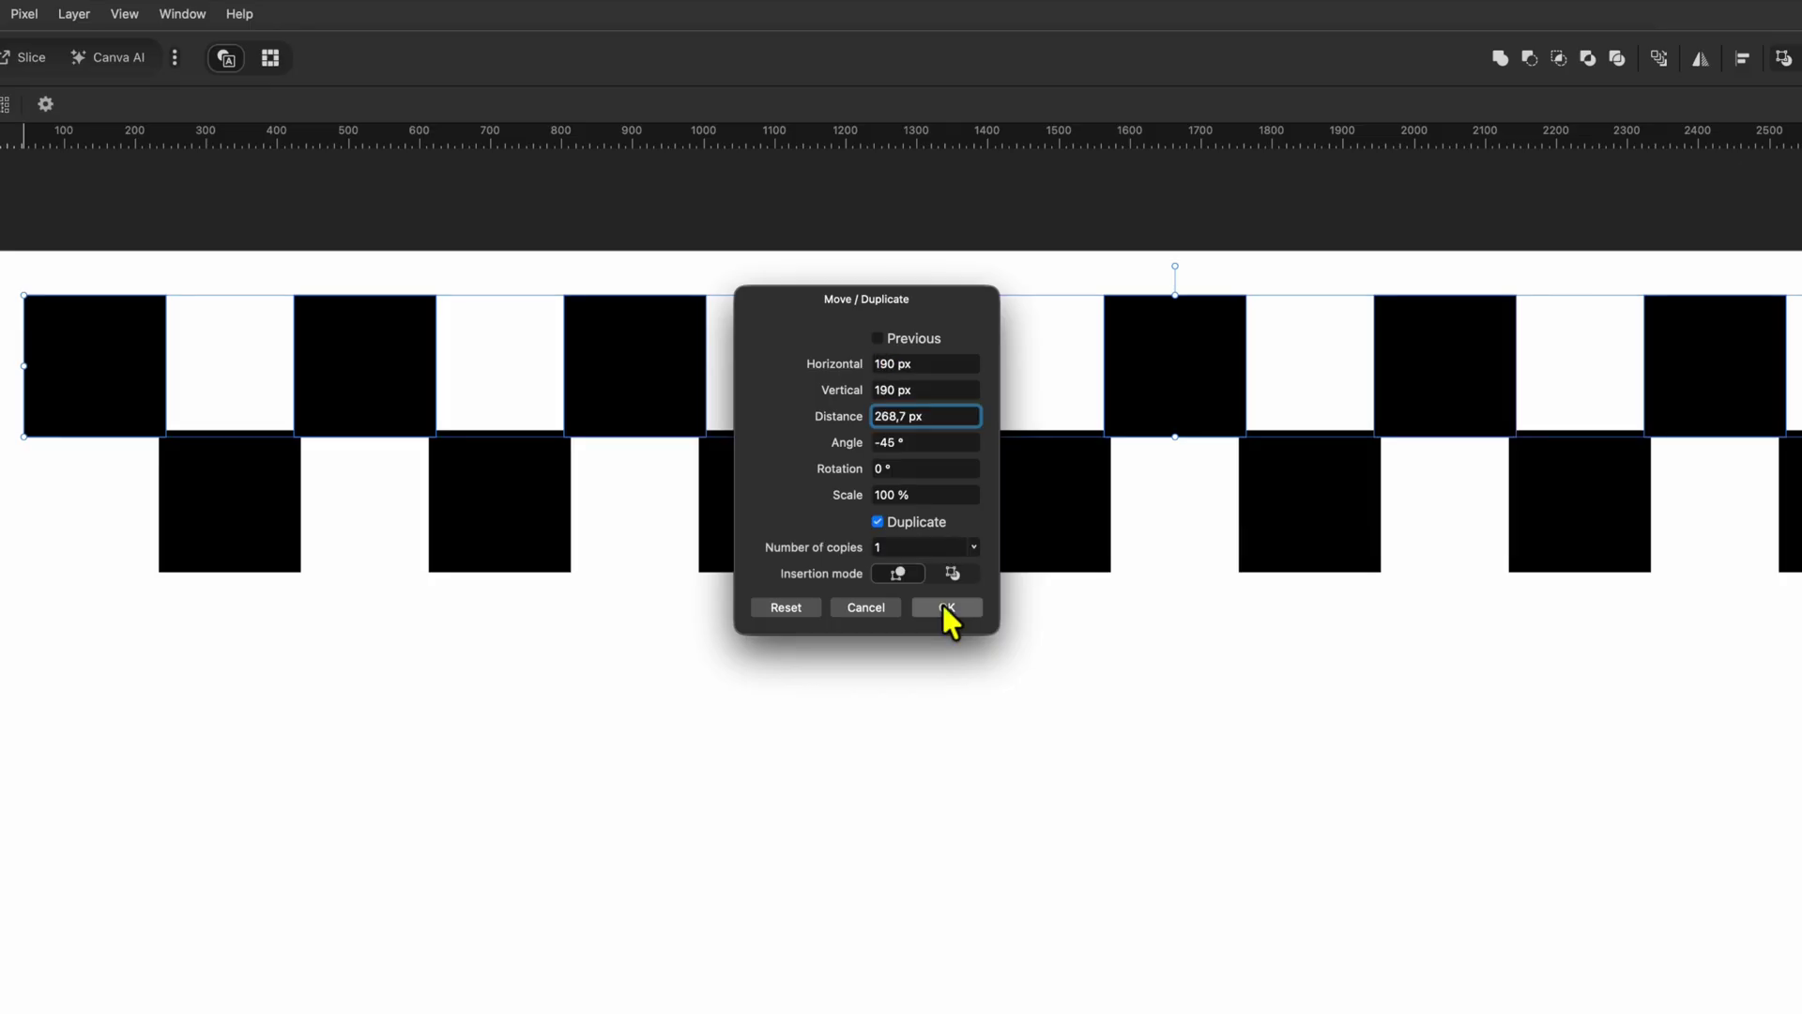
left_click(944, 607)
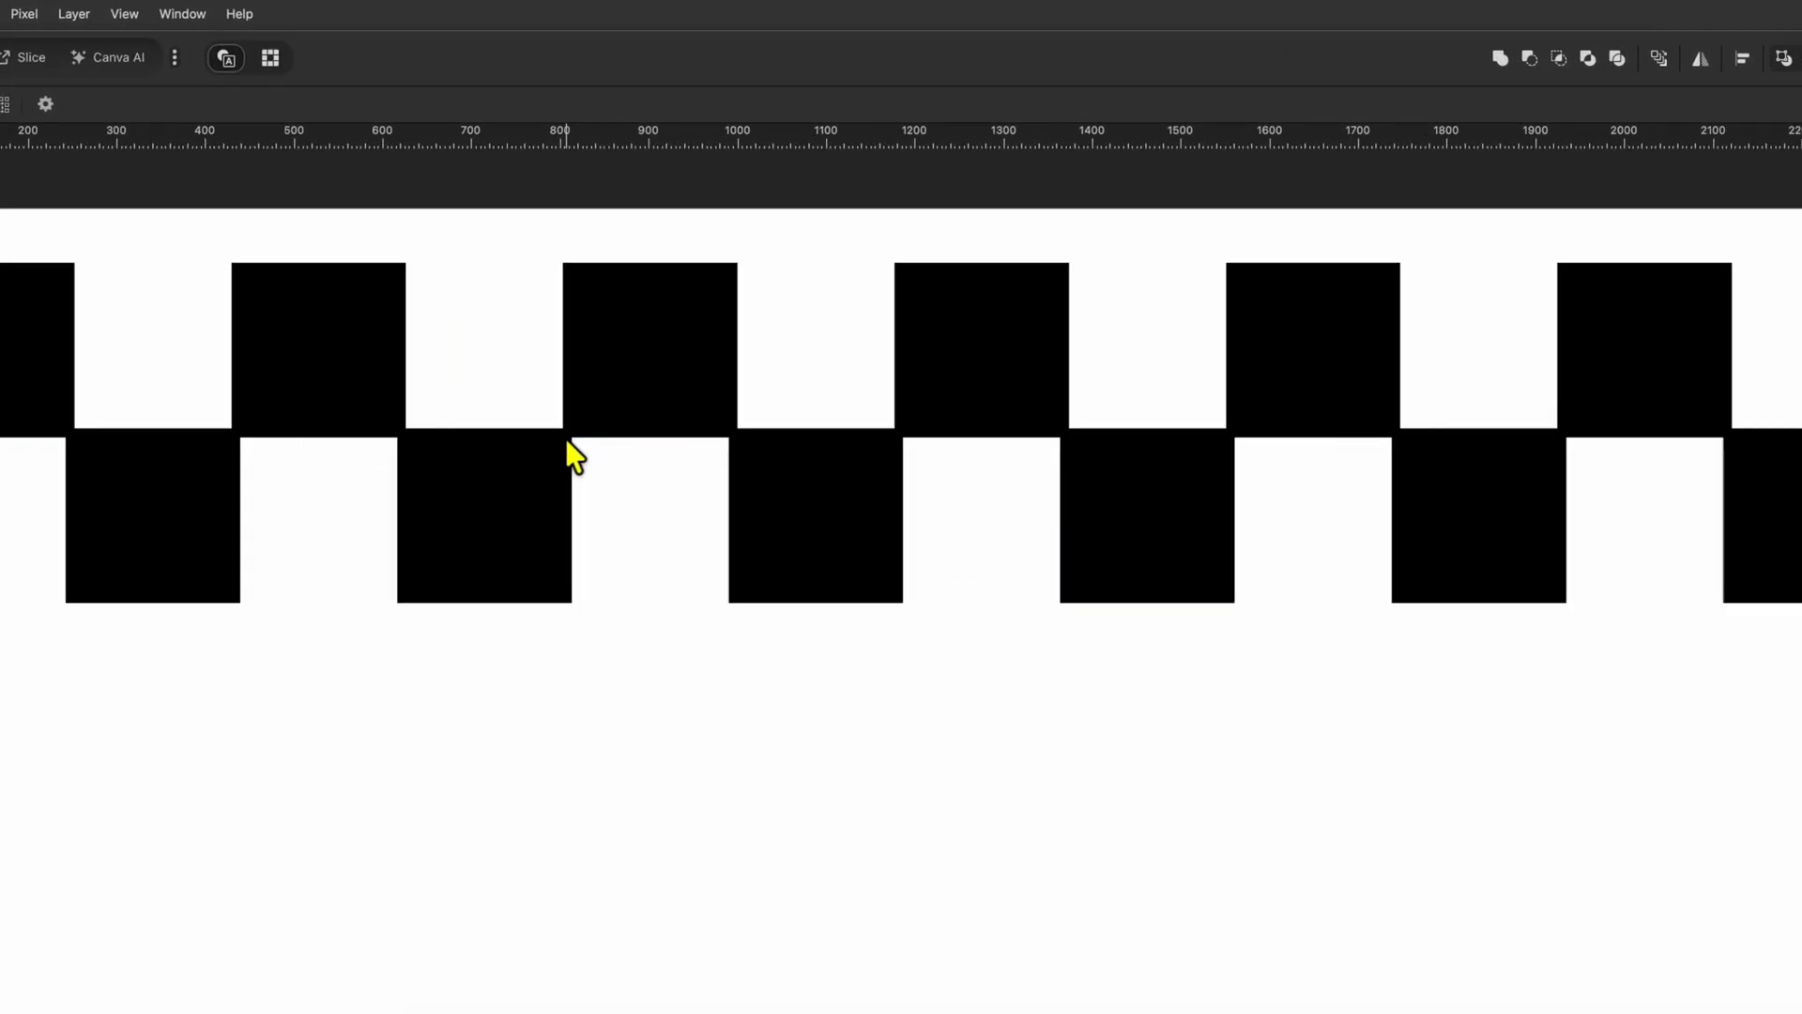
Zoom in to check that the corners of the two rows meet, then fit the page.
scroll(567, 439, "up", 10)
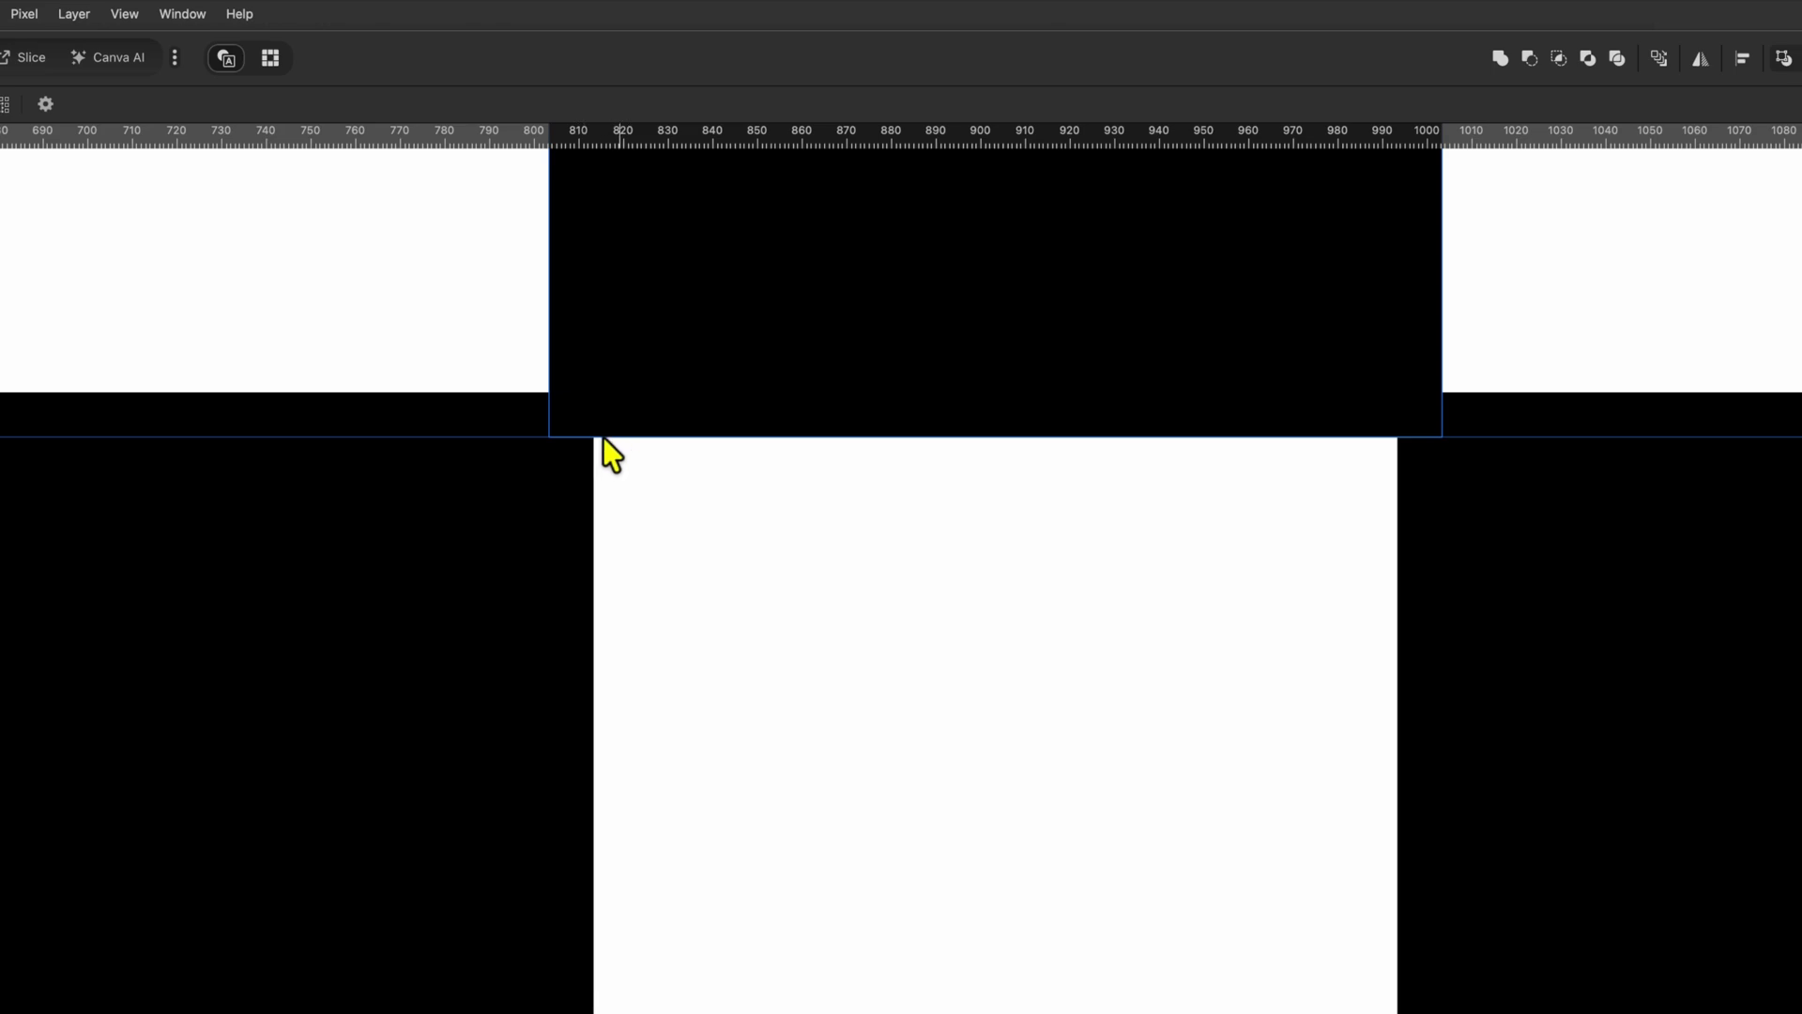
left_click(522, 430)
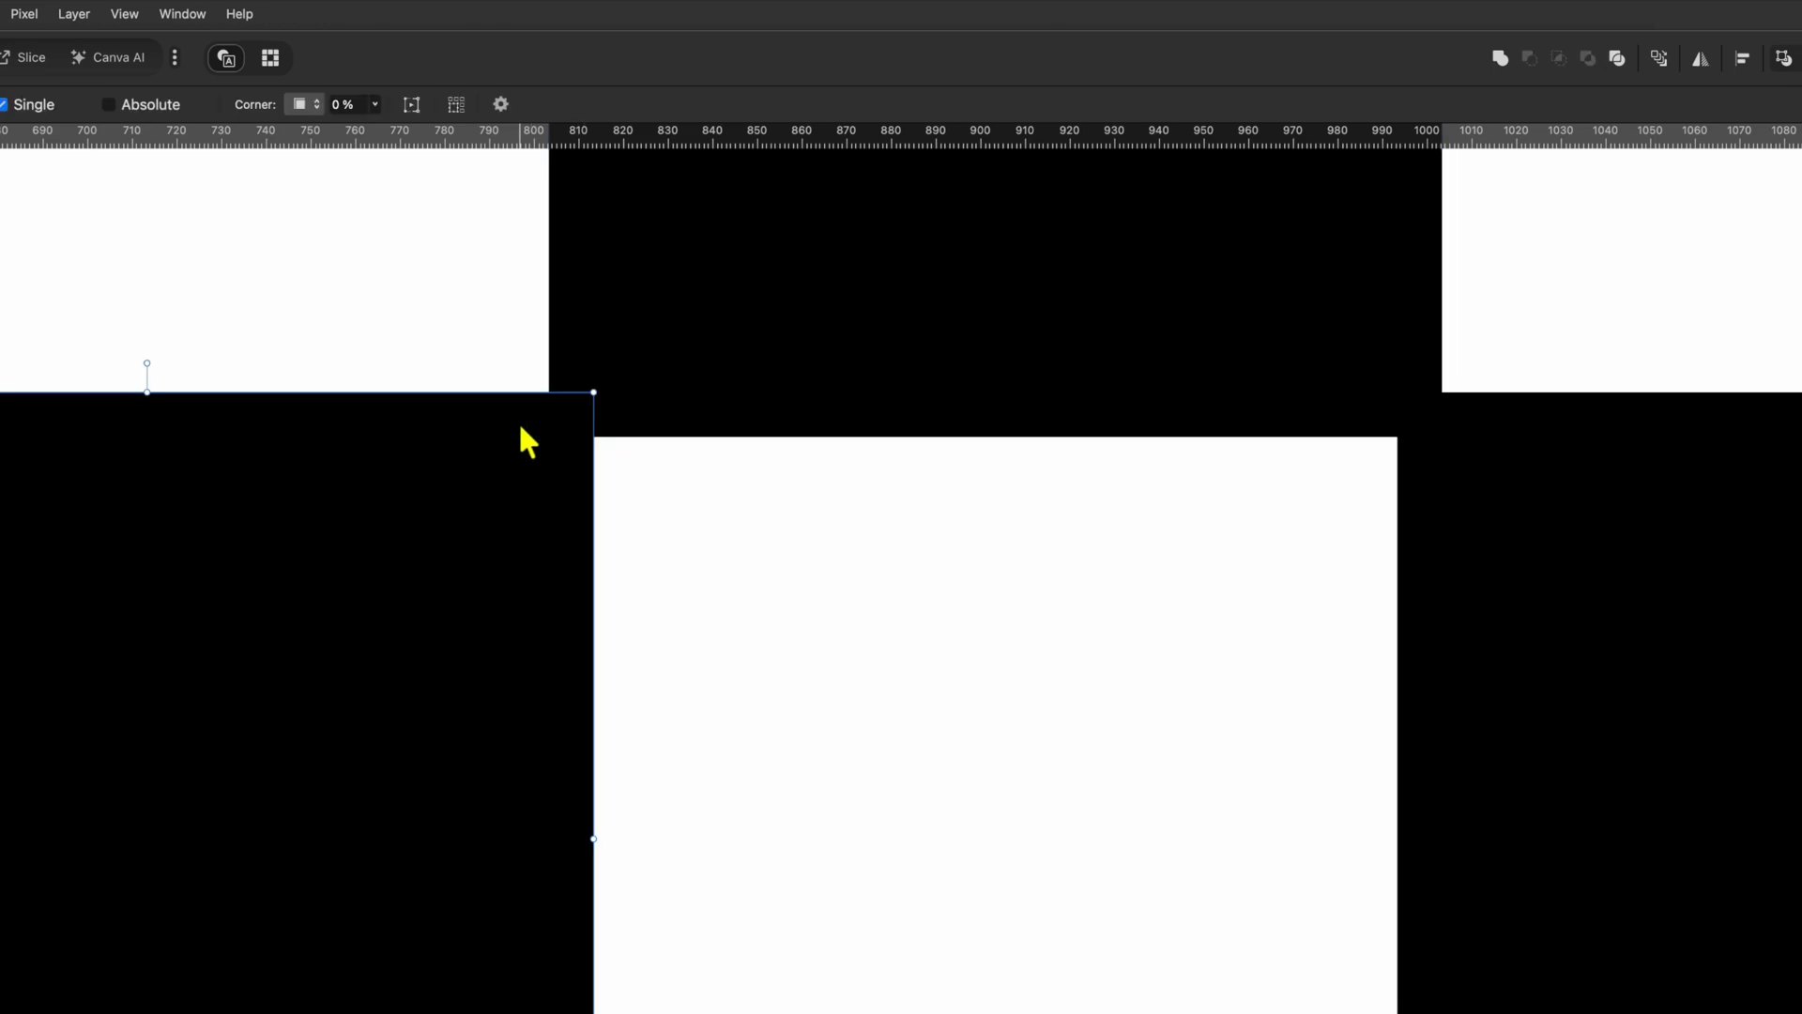
left_click(616, 414)
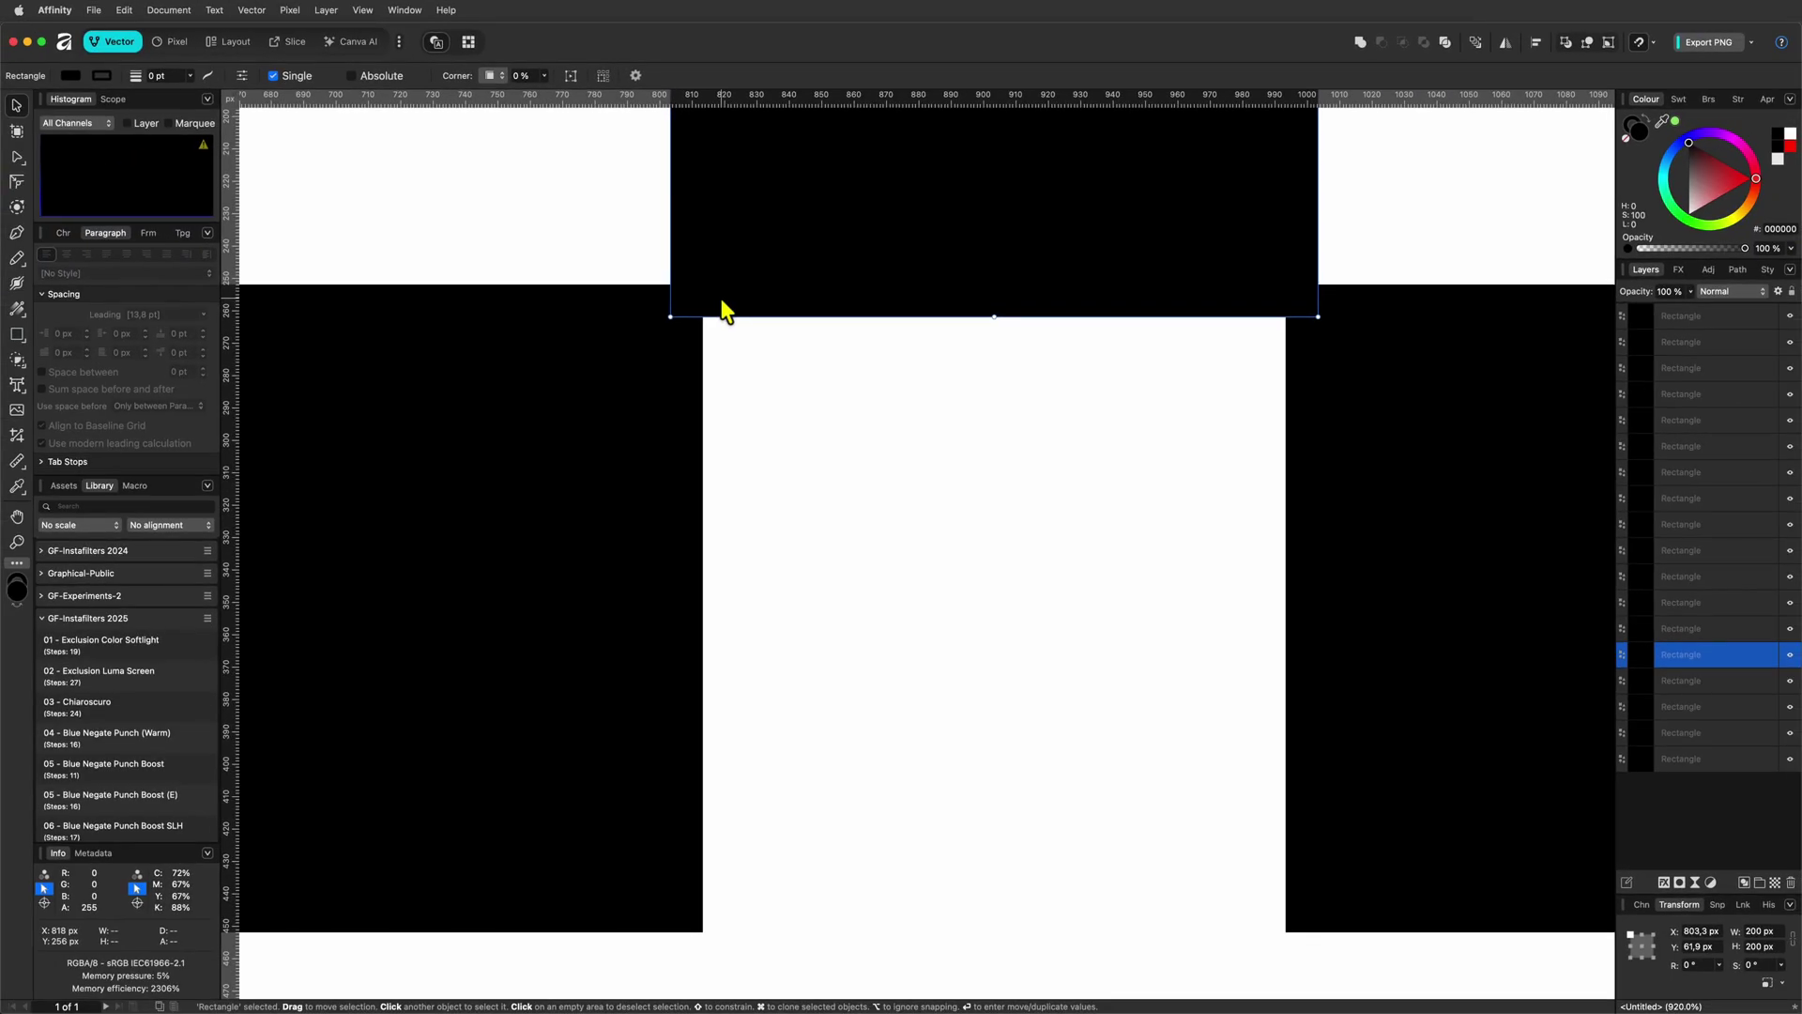
key("super+0")
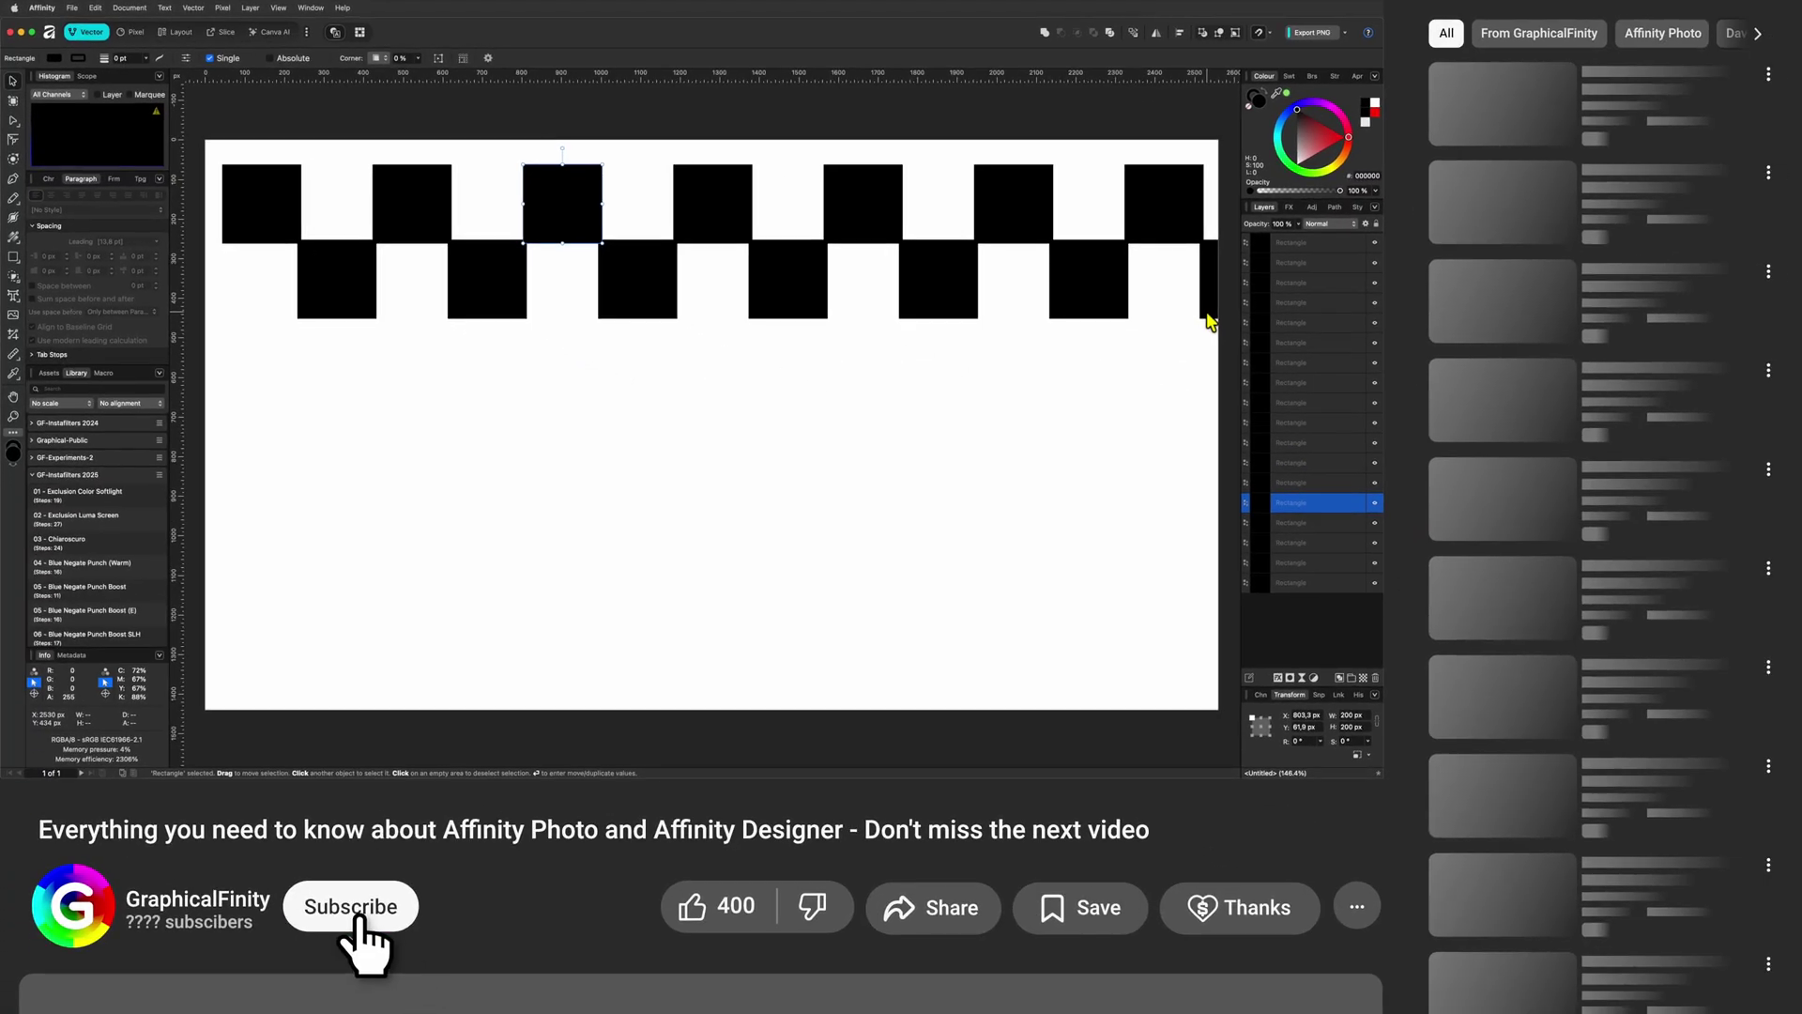
Delete the square overhanging the right edge and select all 17 remaining rectangles.
left_click(1572, 416)
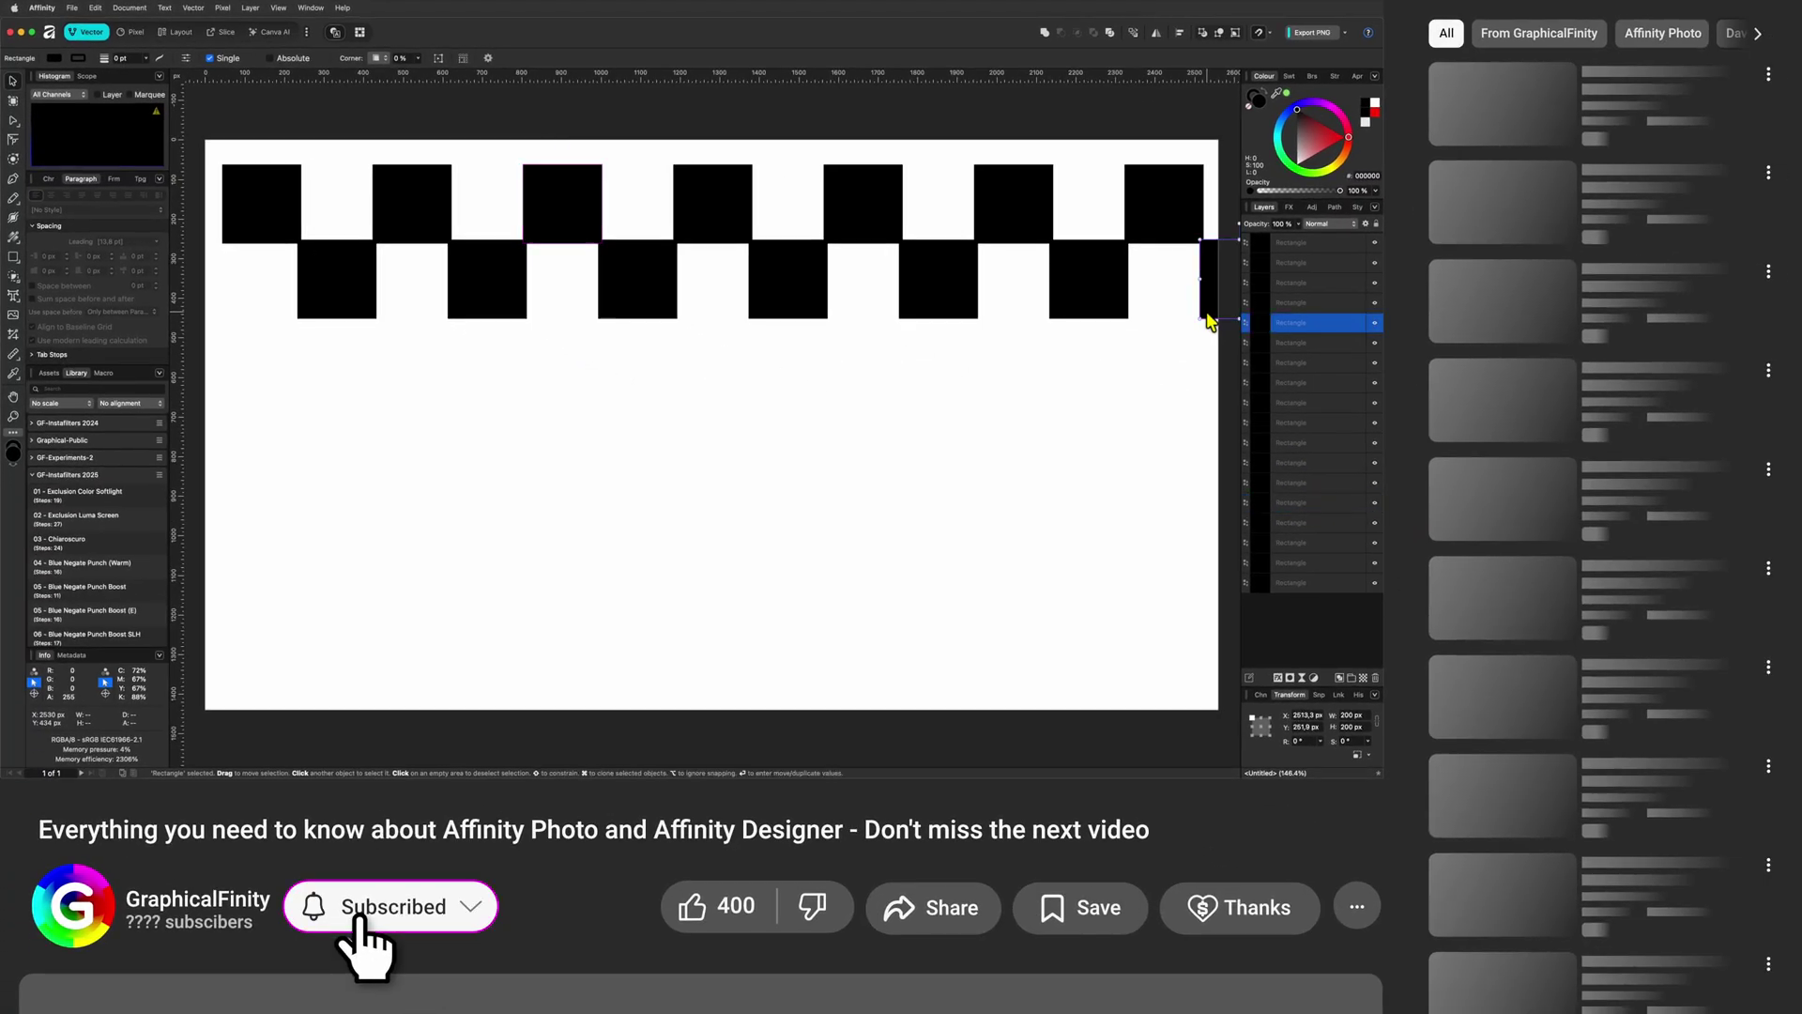
key("Delete")
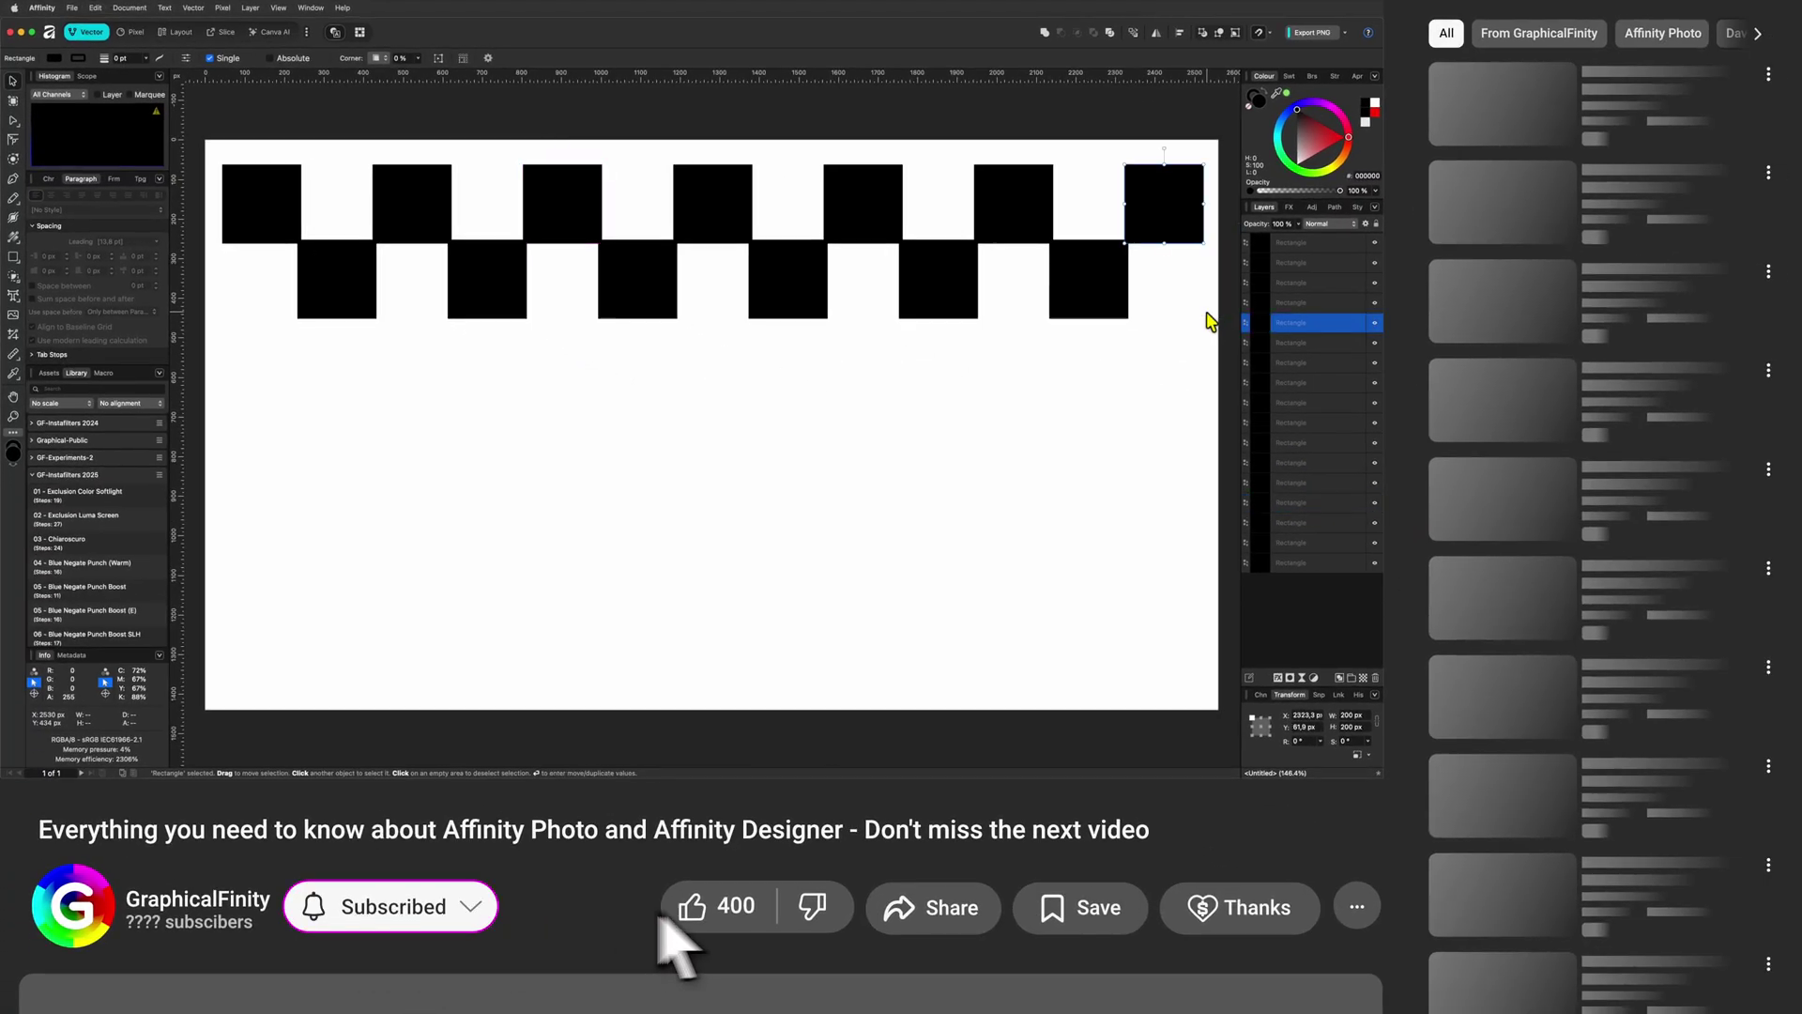
left_click(1327, 242)
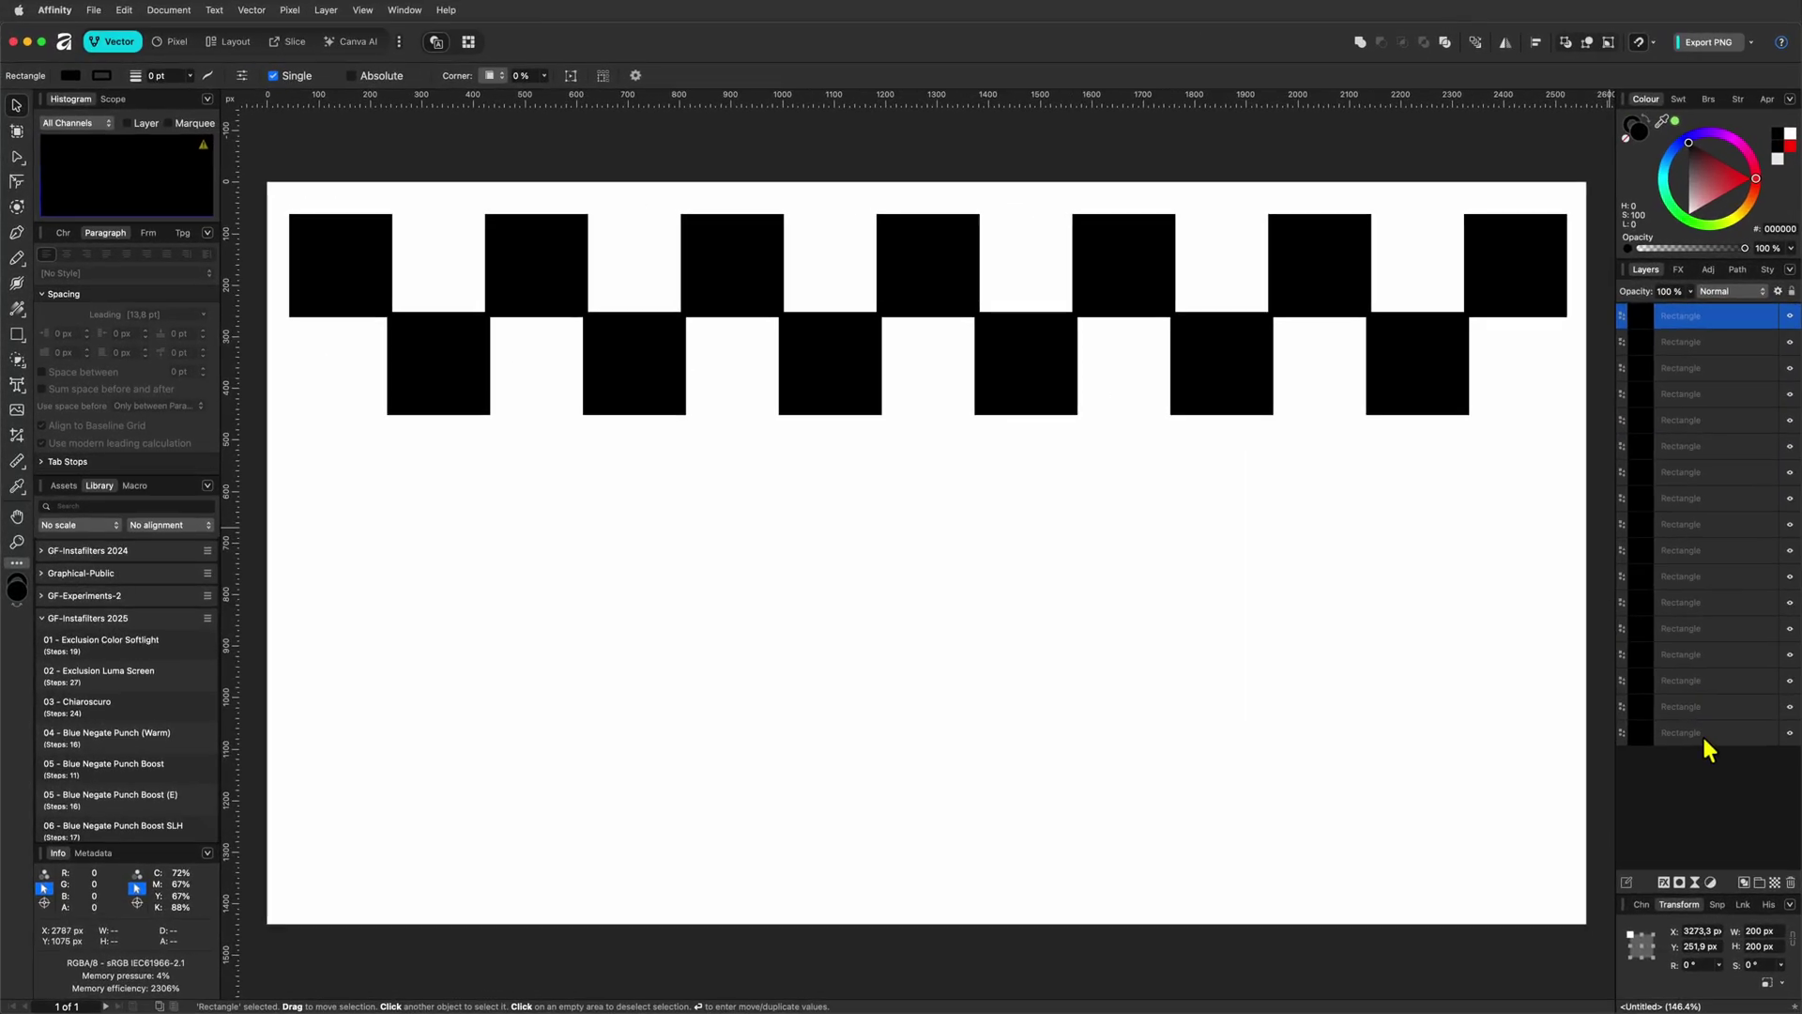
left_click(1533, 662, "shift")
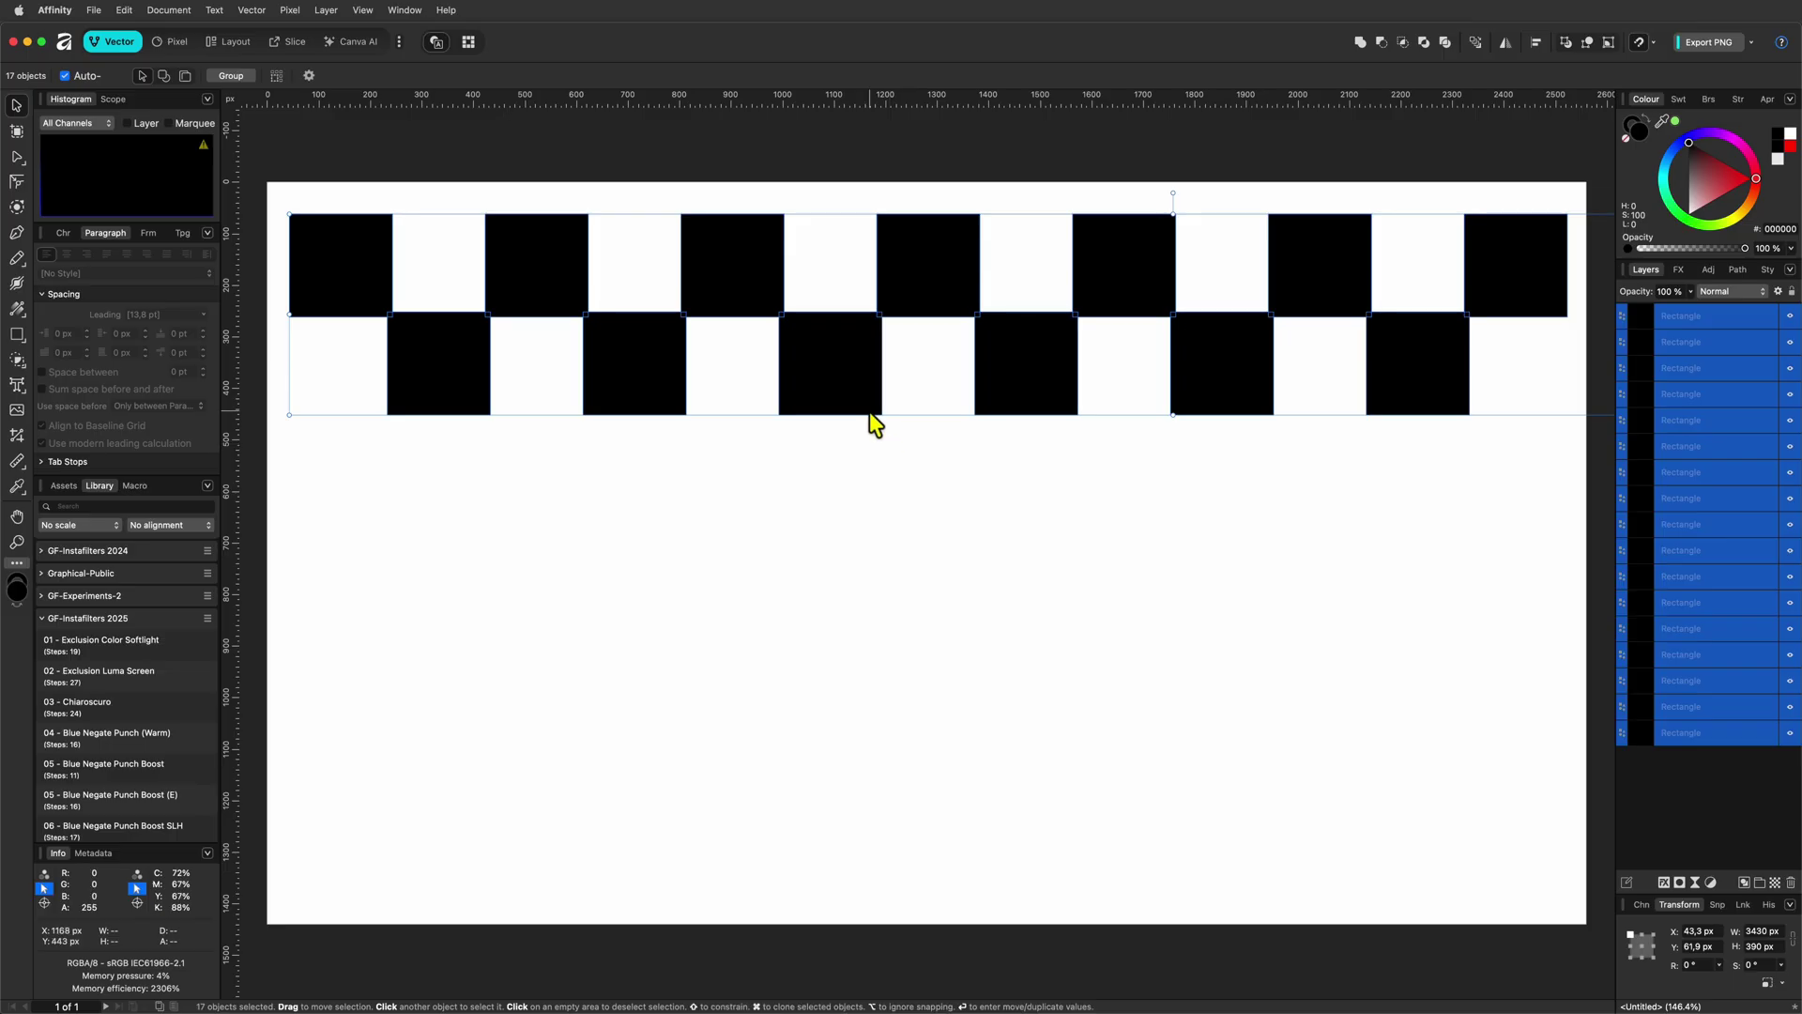
Duplicate the two rows 3 times, each copy offset 380 px vertically.
key("Return")
key("Tab")
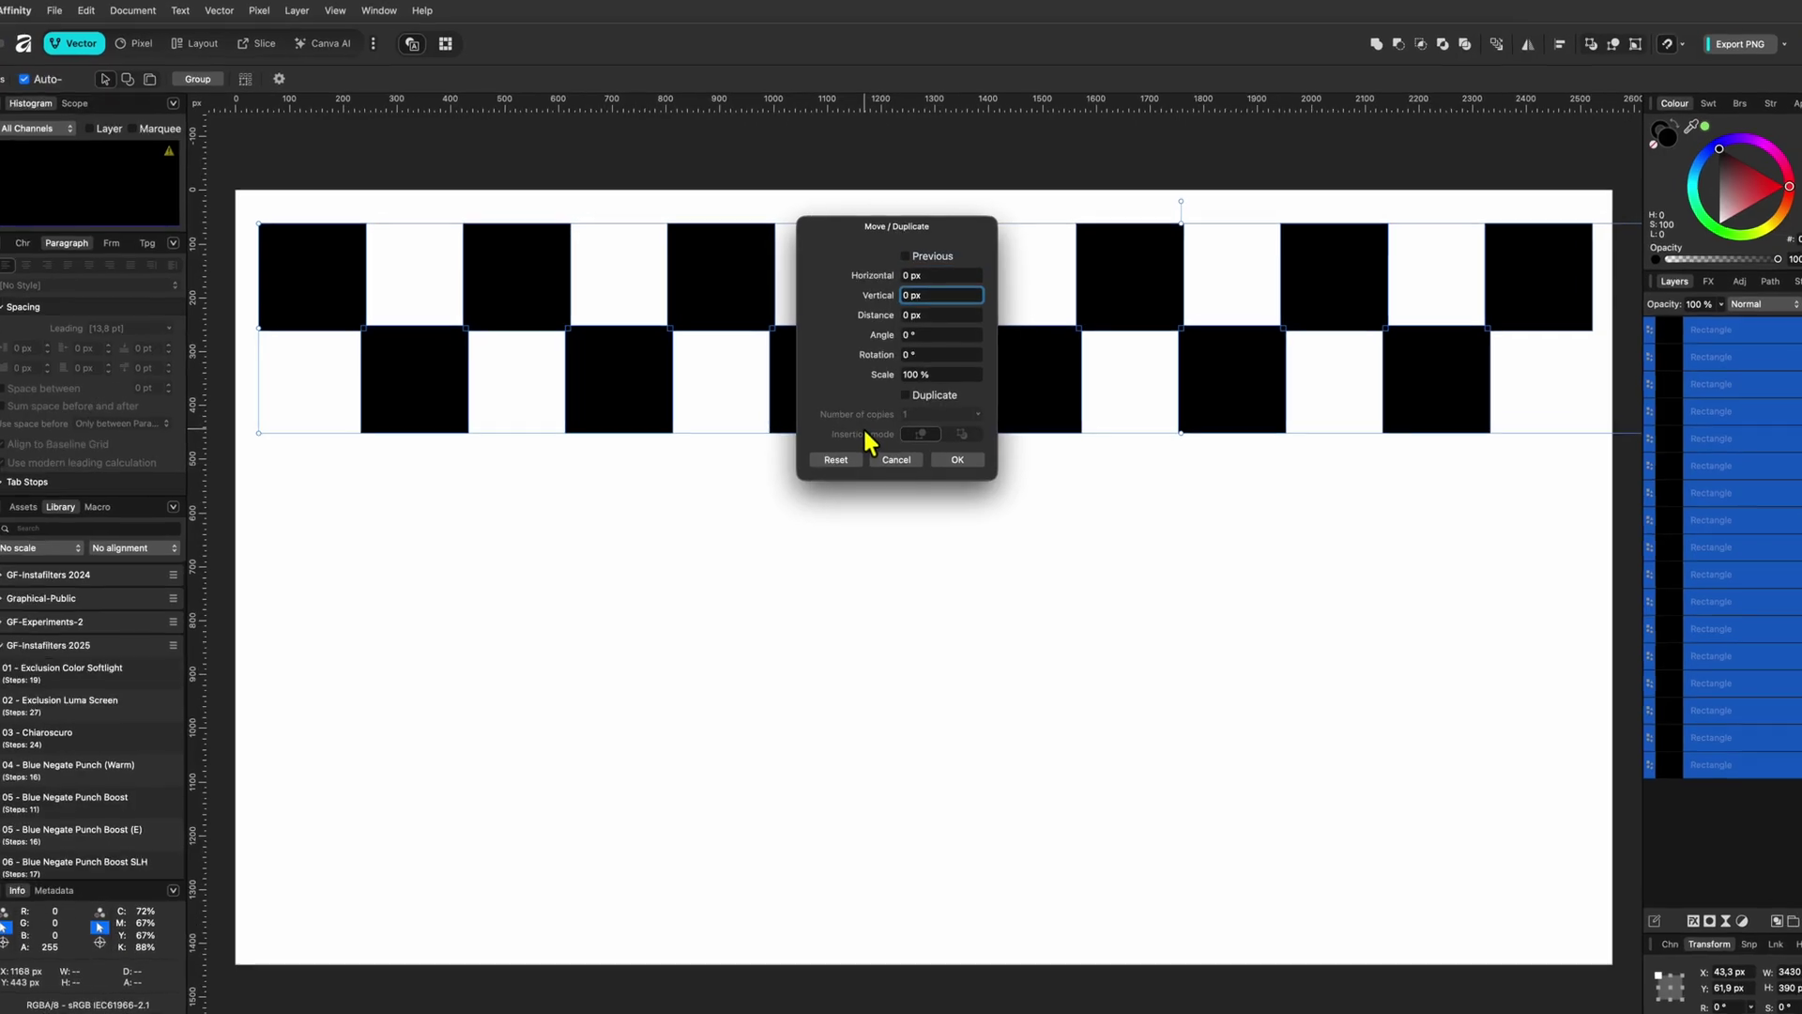
type("380")
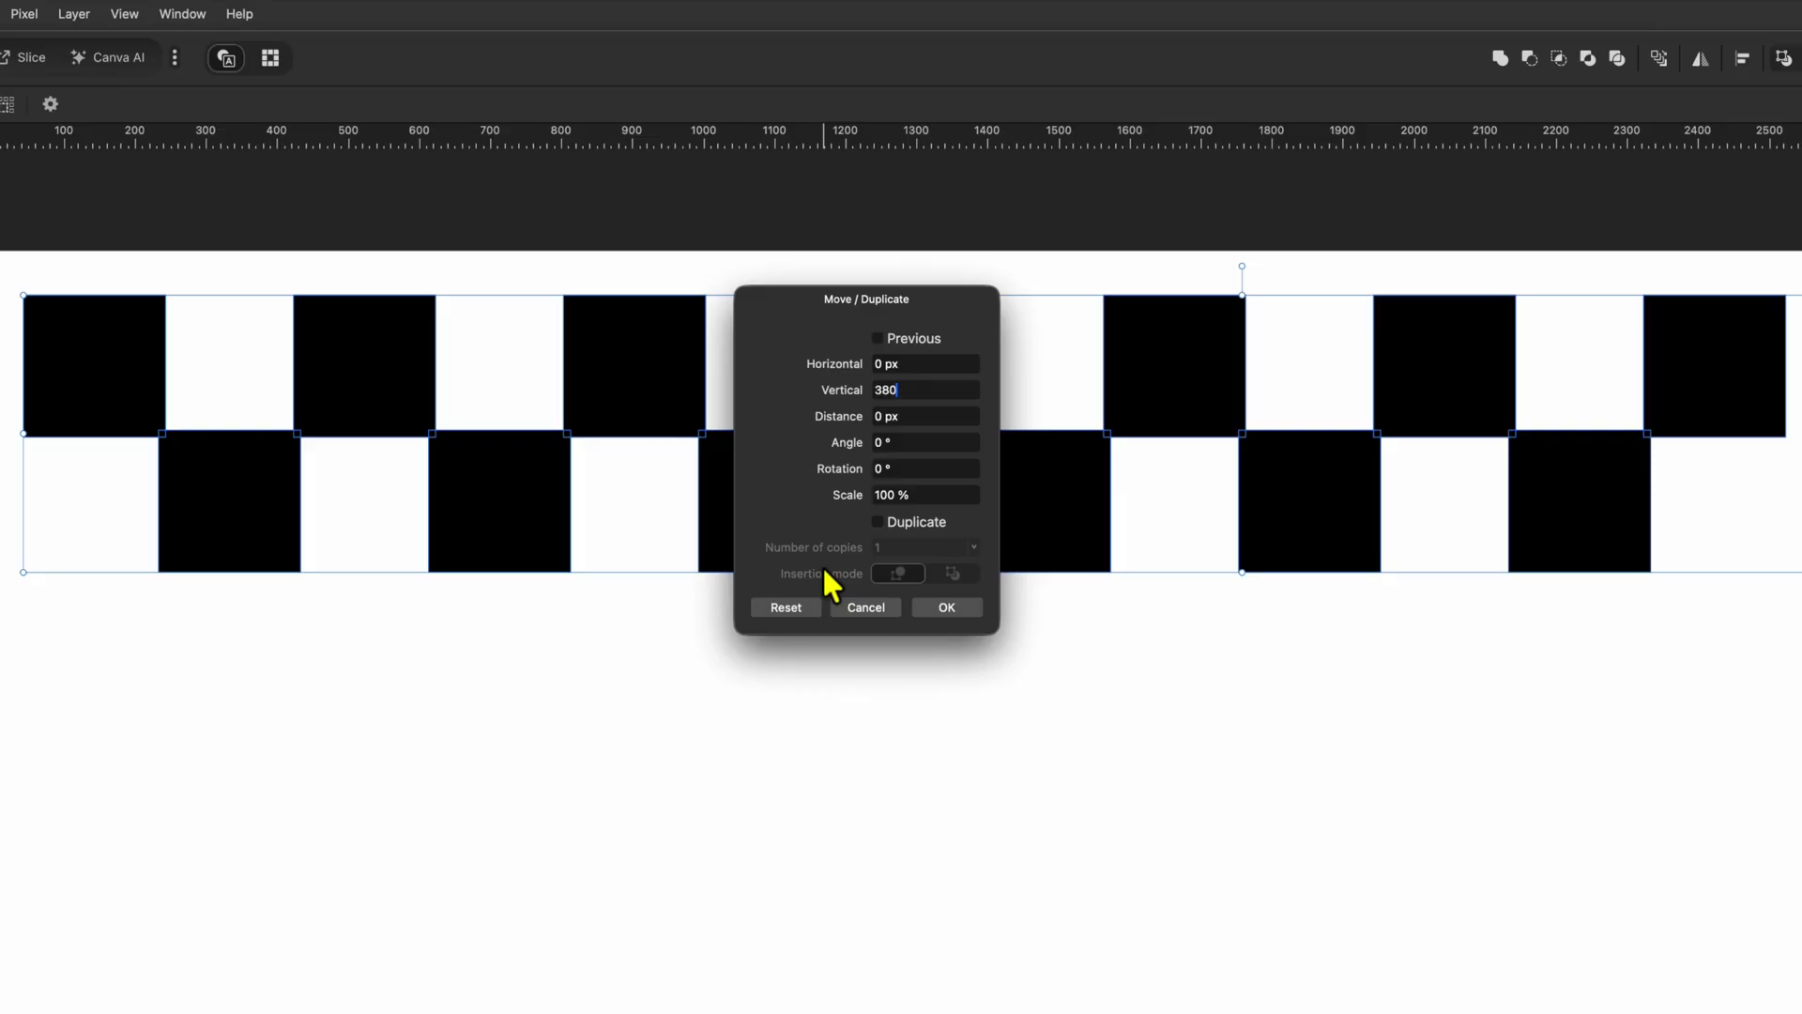
key("Tab")
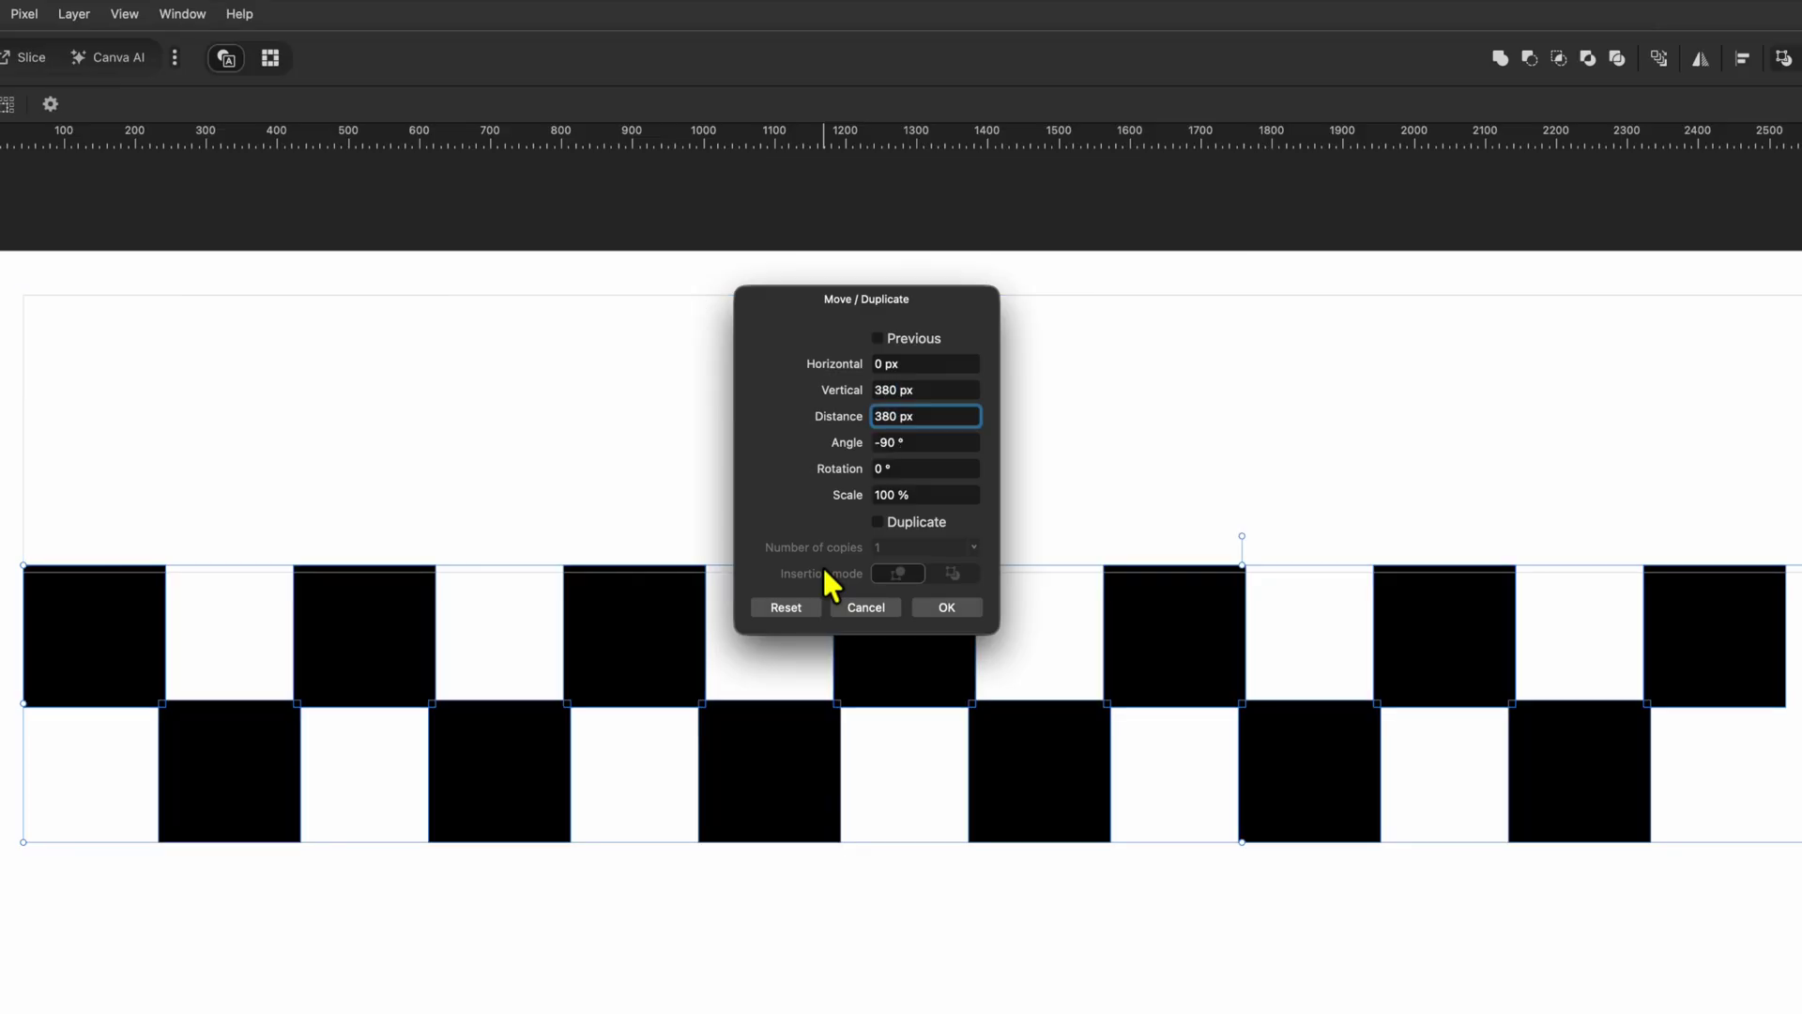
left_click(901, 531)
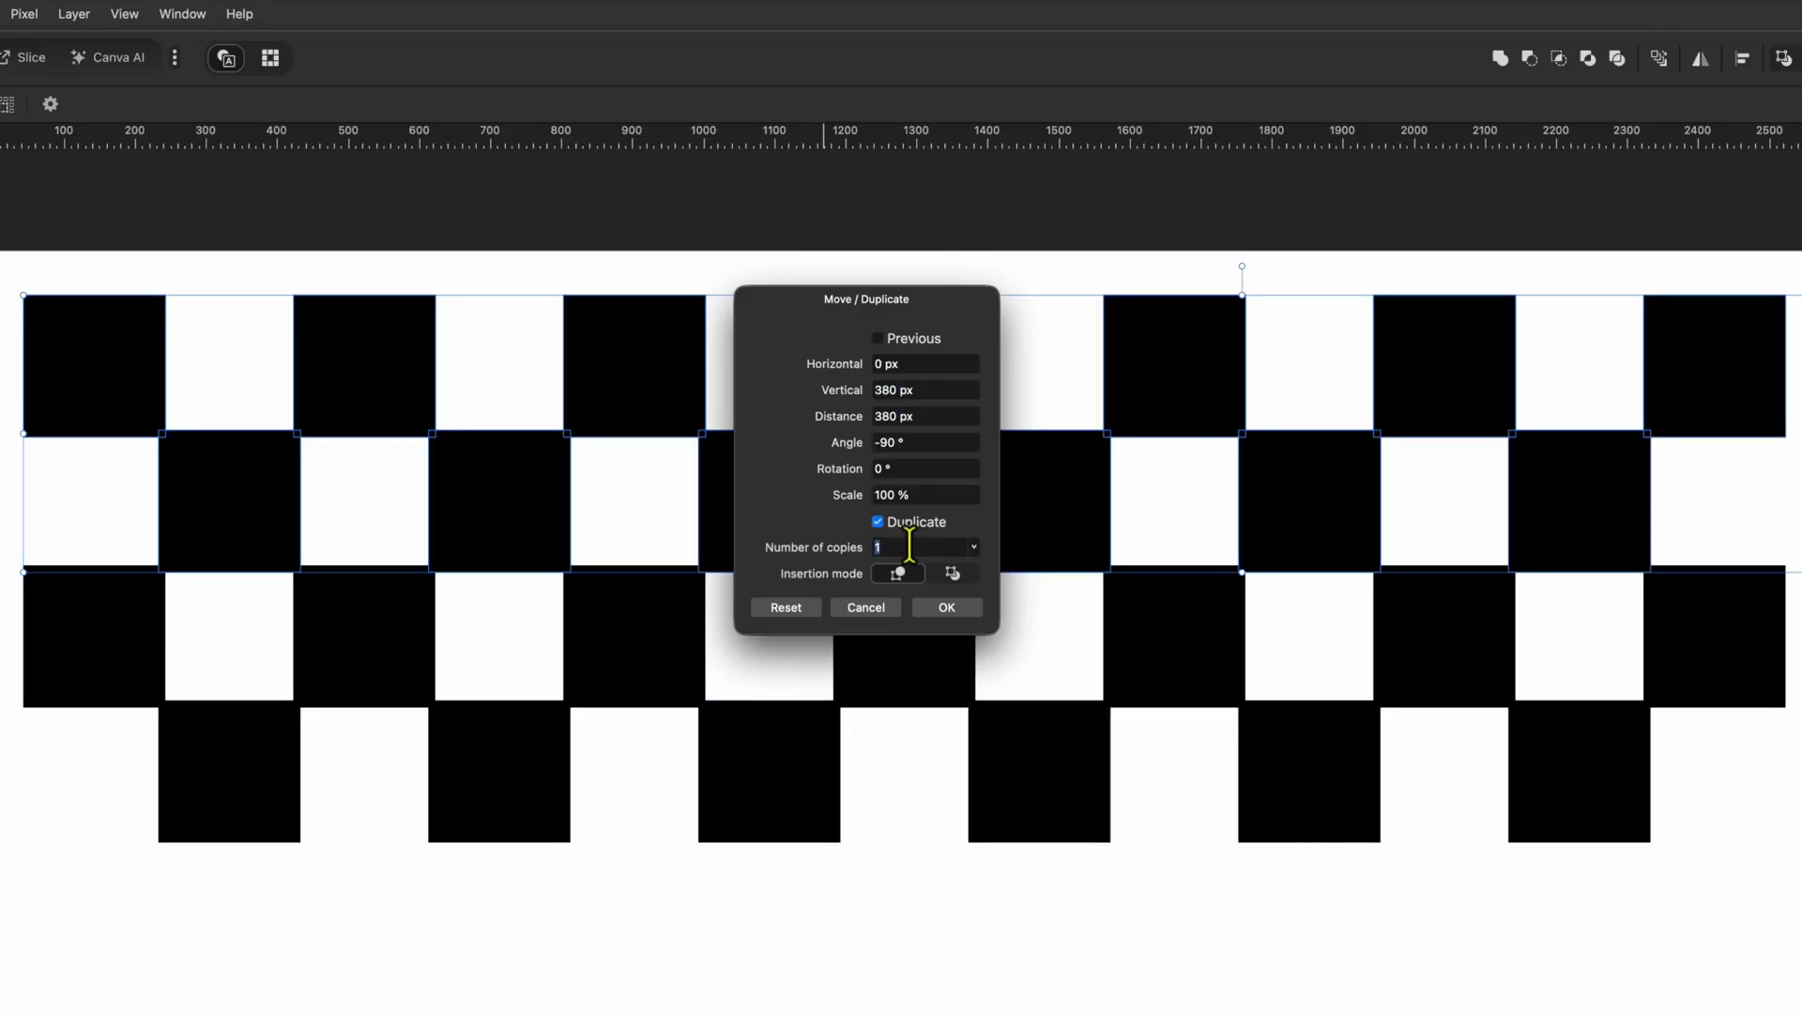
left_click(909, 544)
type("2")
key("BackSpace")
type("3")
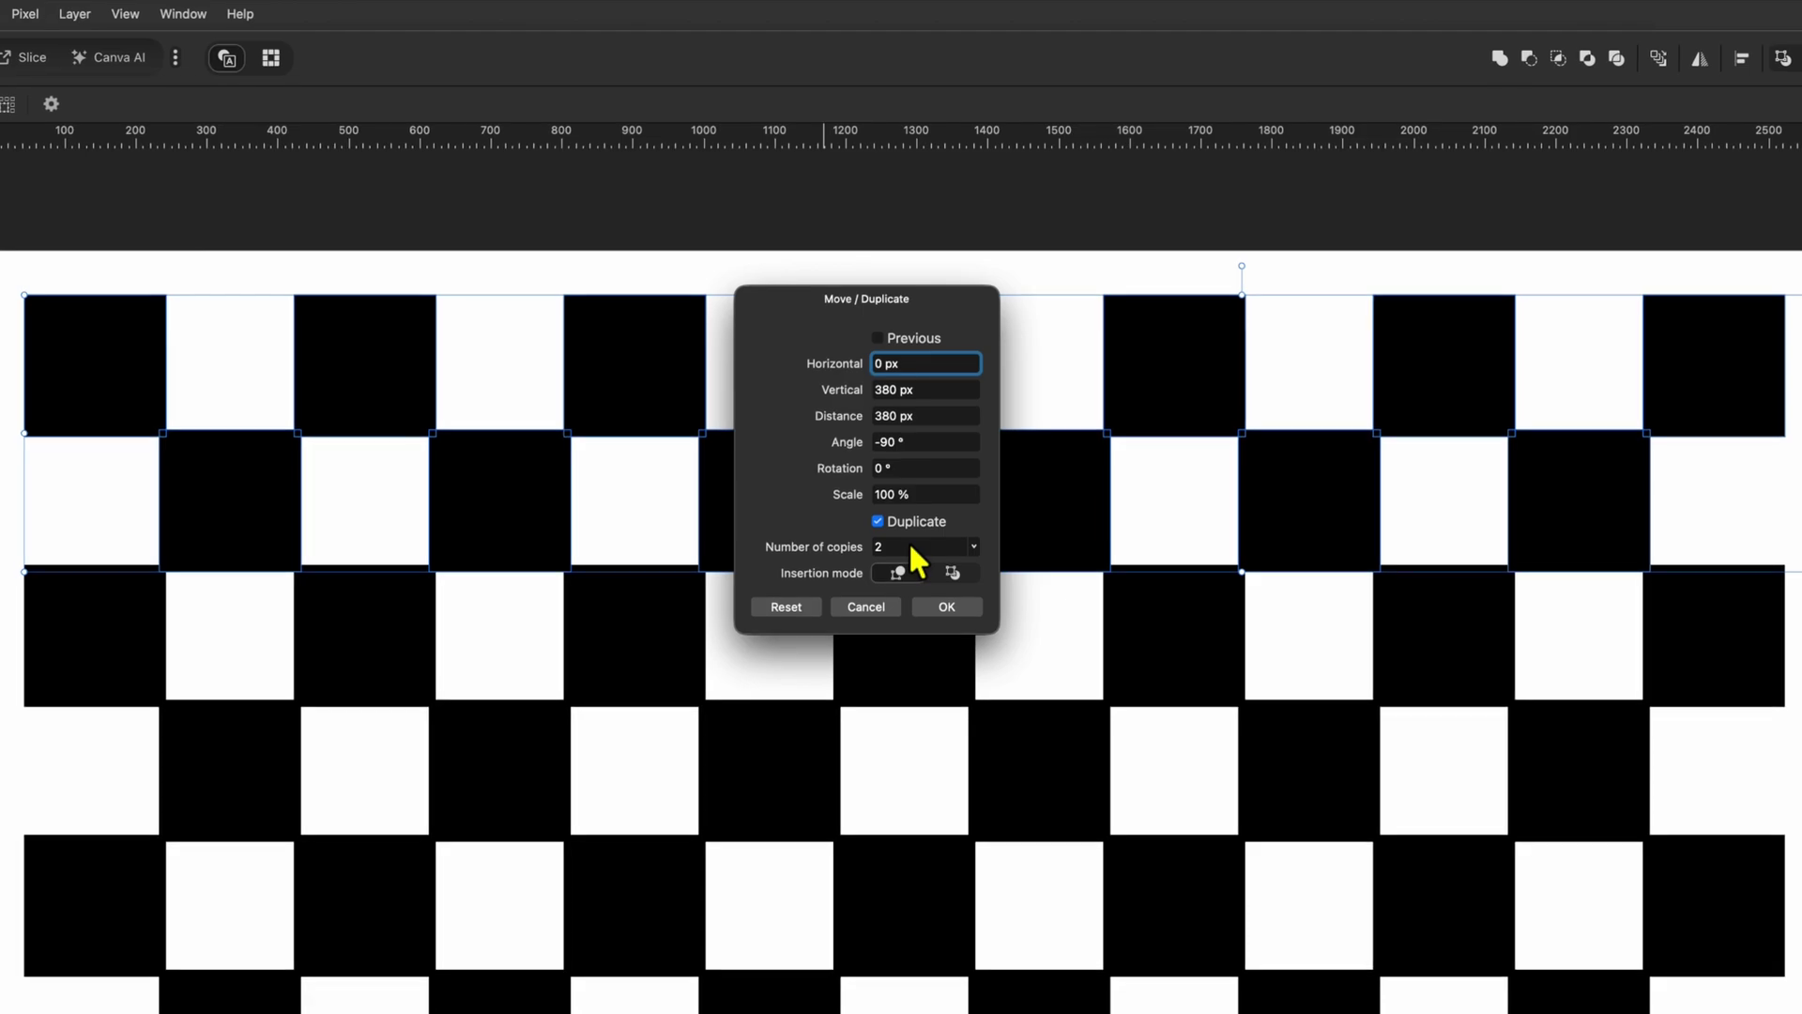
key("Tab")
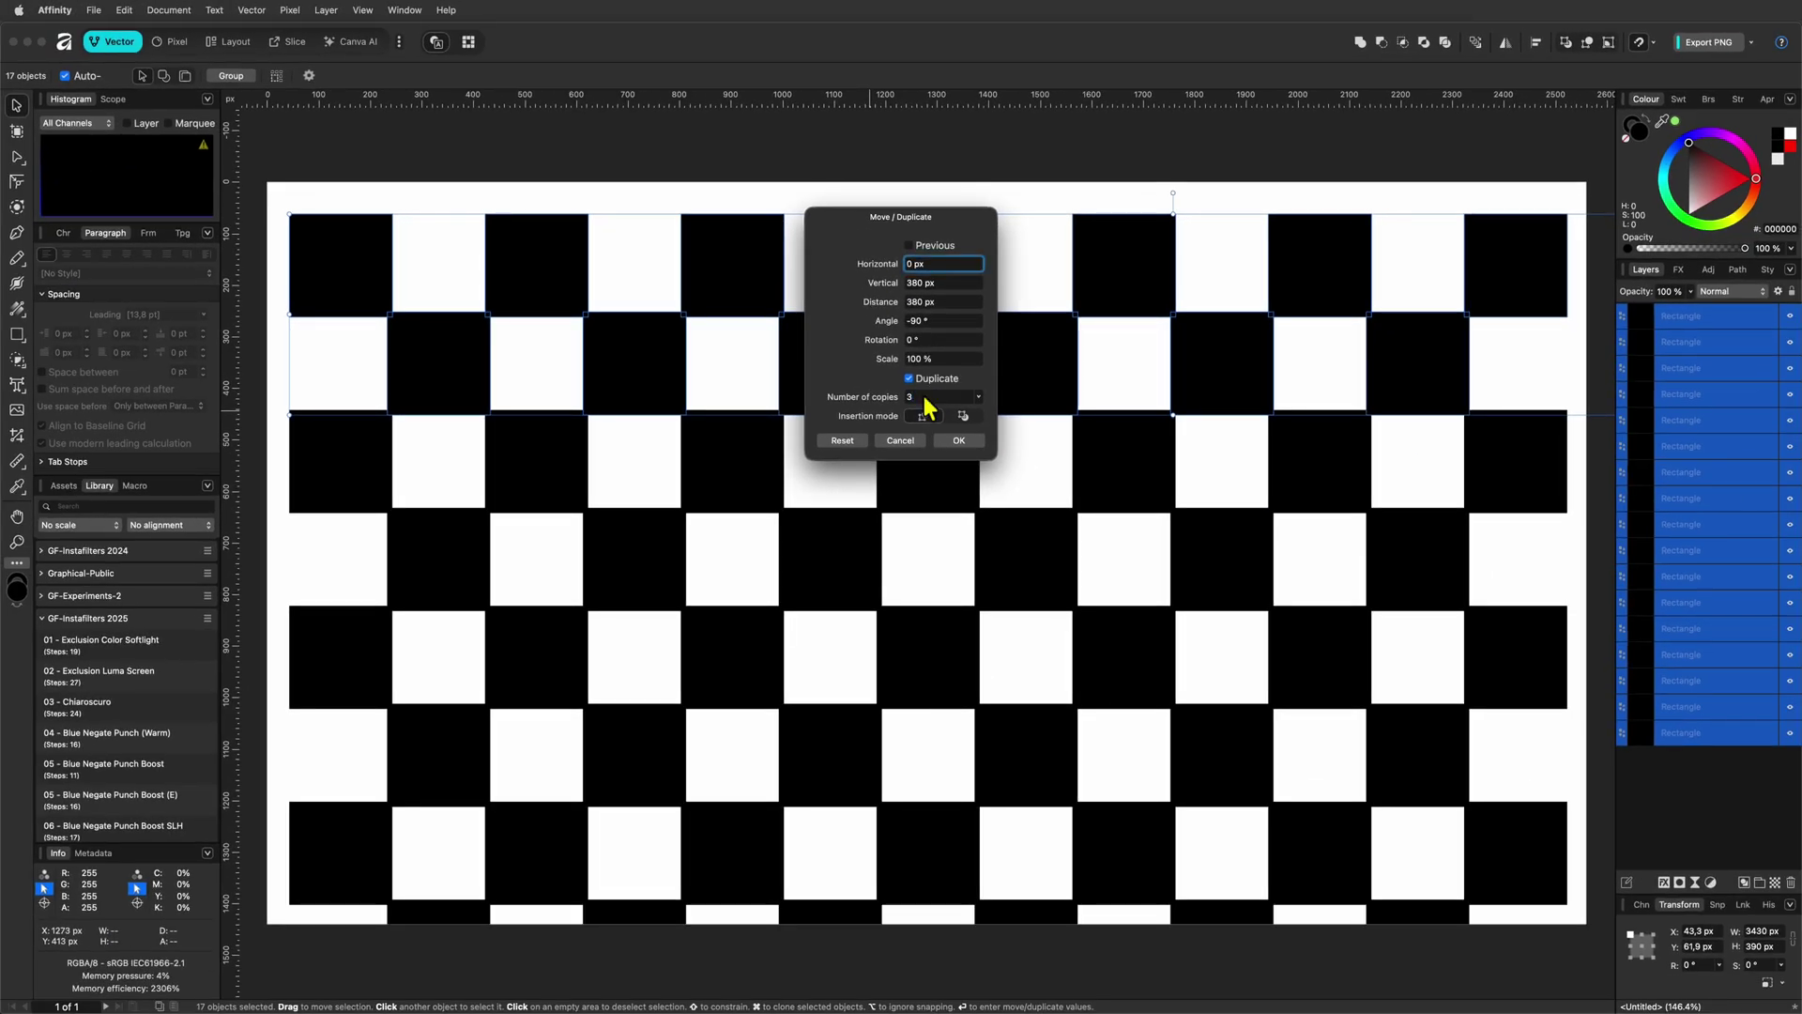
left_click(953, 439)
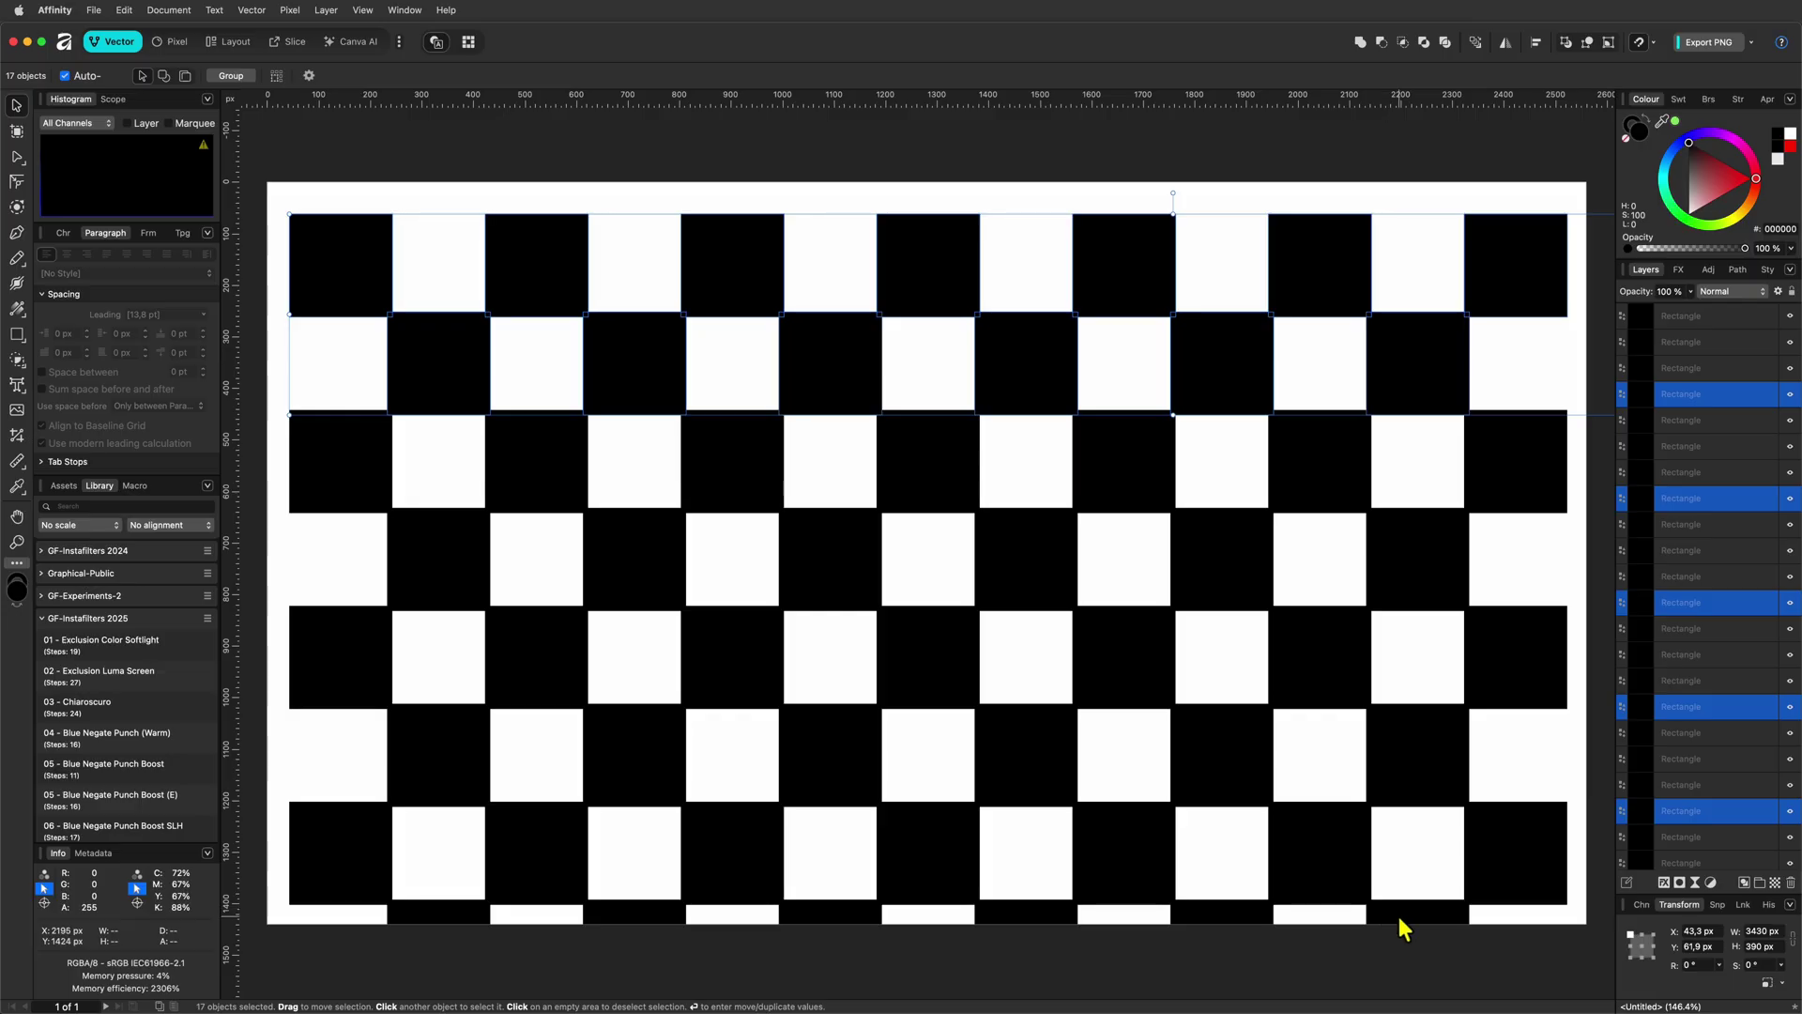
Delete the overflow squares below the artboard and select the remaining checkerboard.
left_click_drag(1491, 952, 455, 904)
key("Delete")
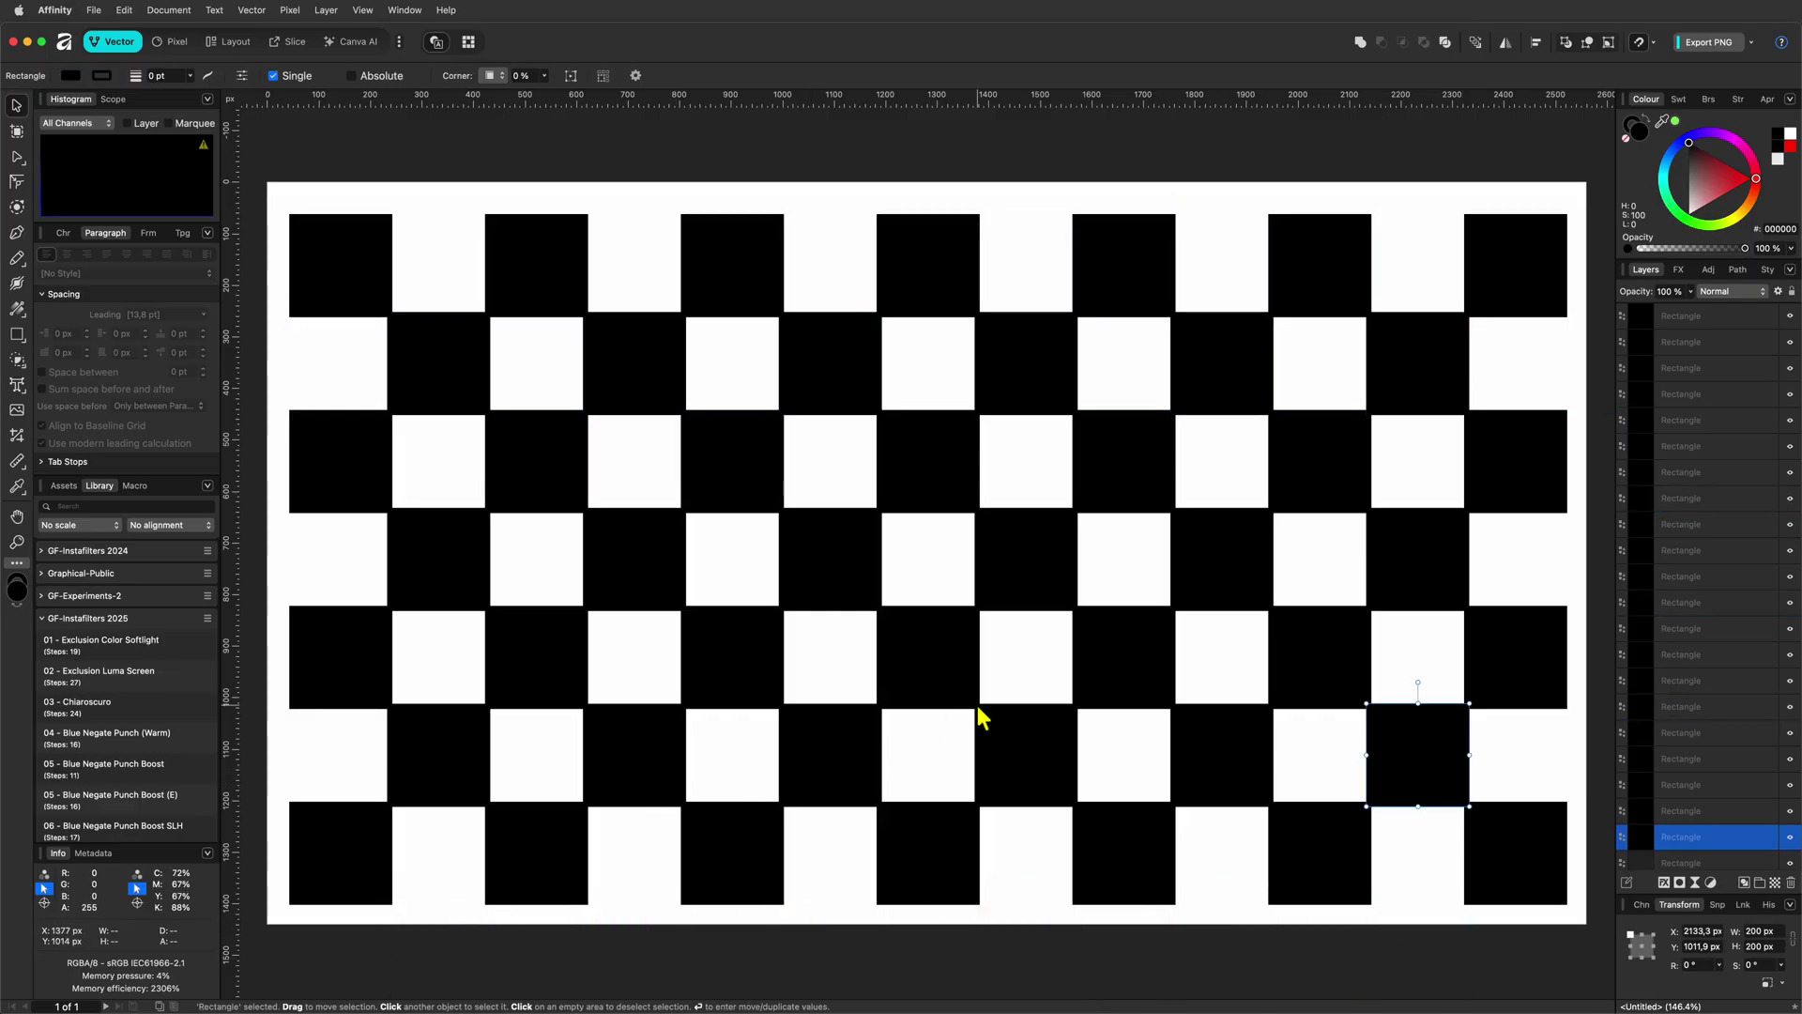
key("super+a")
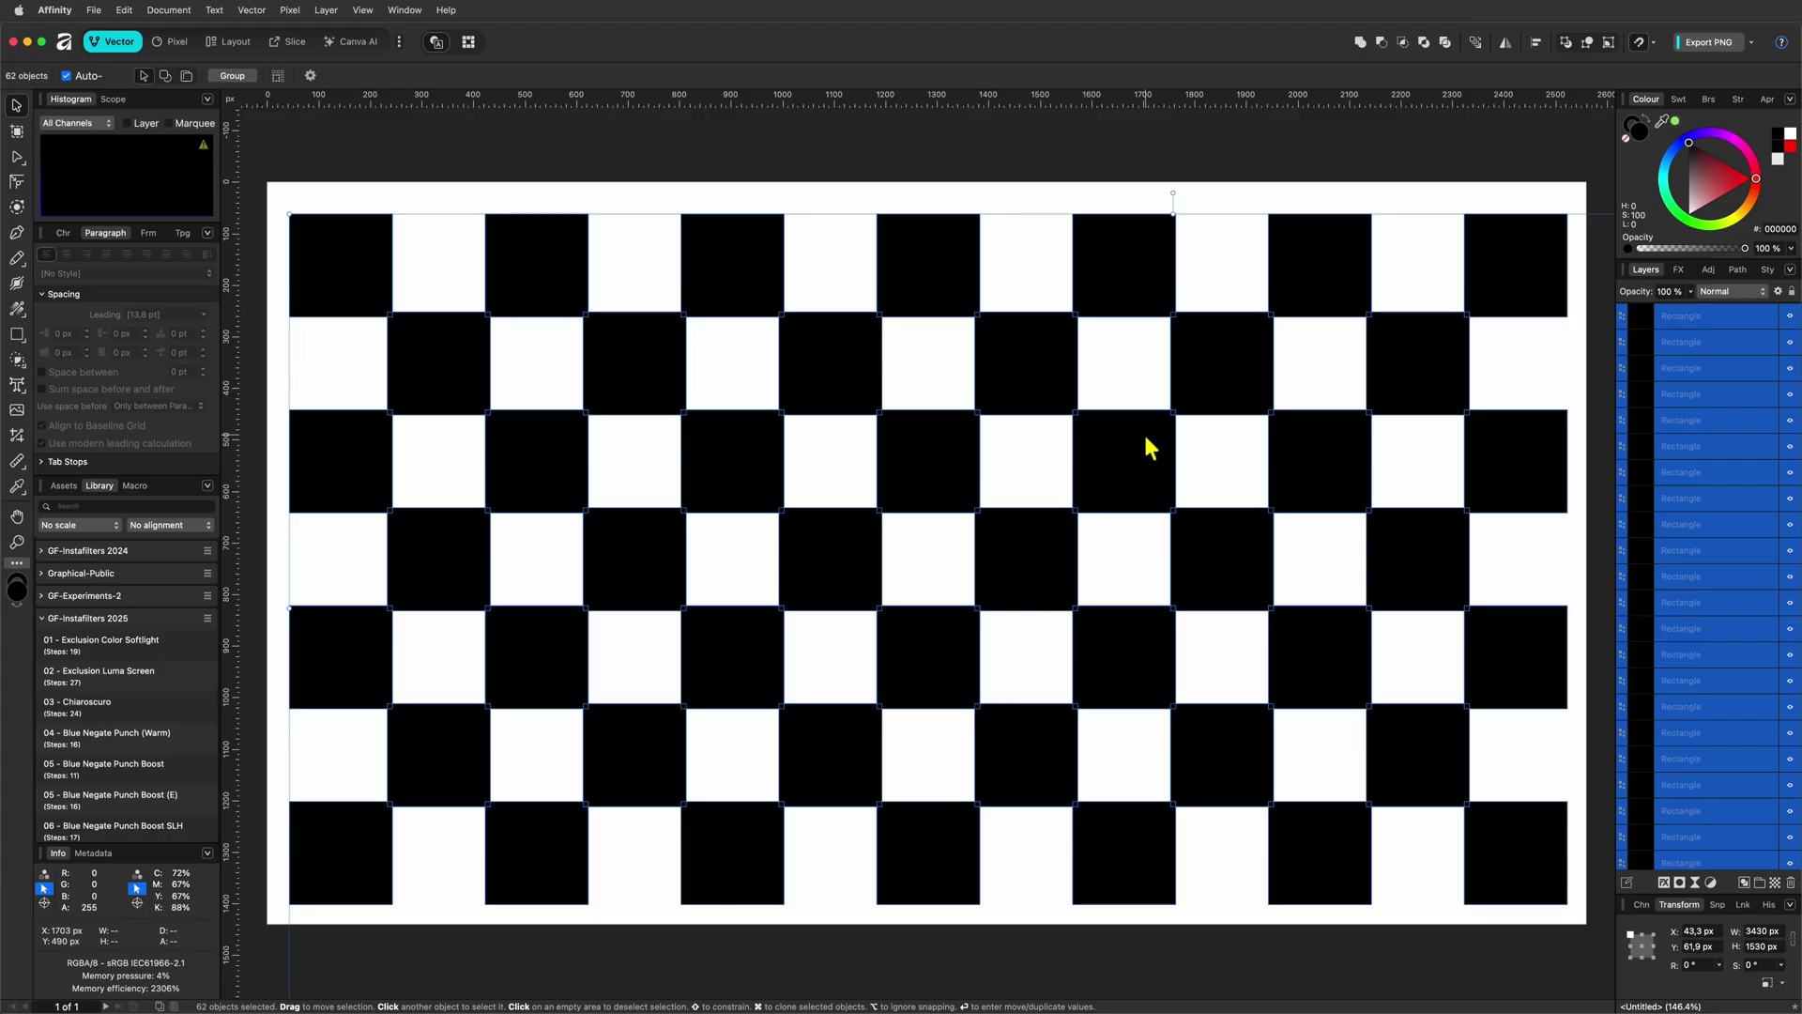
scroll(995, 664, "down", 5)
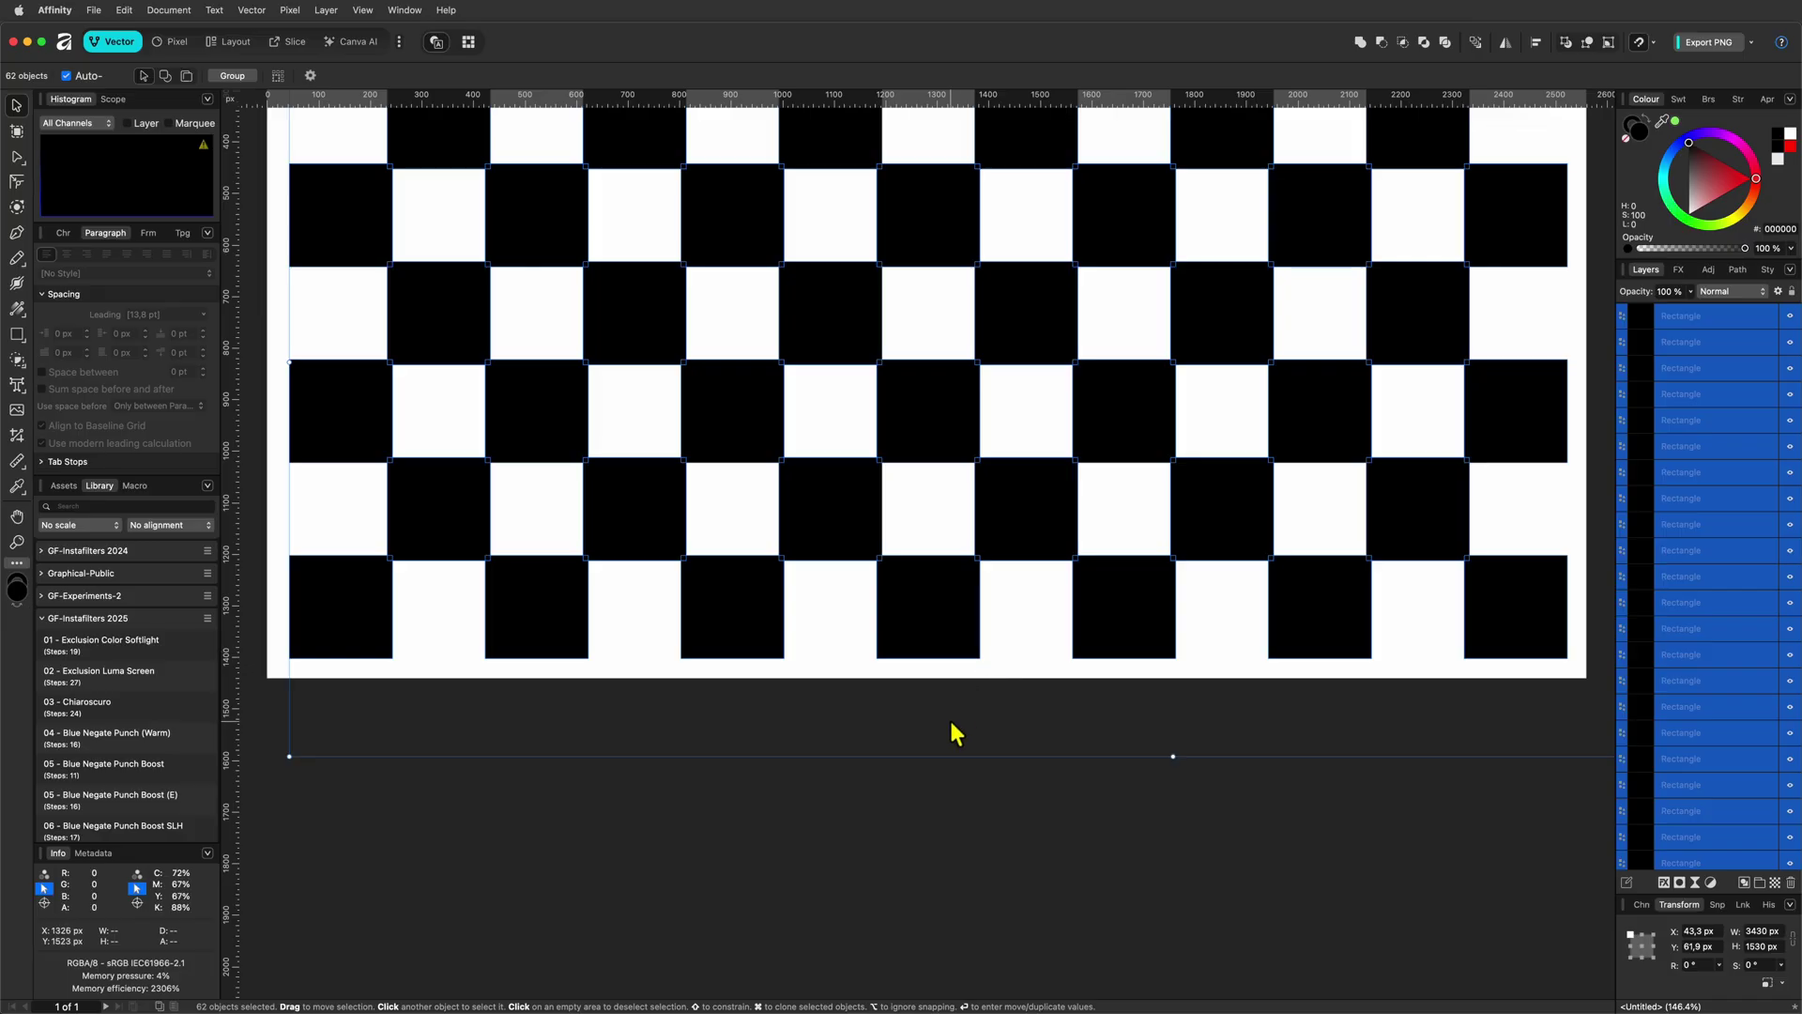
scroll(985, 723, "up", 5)
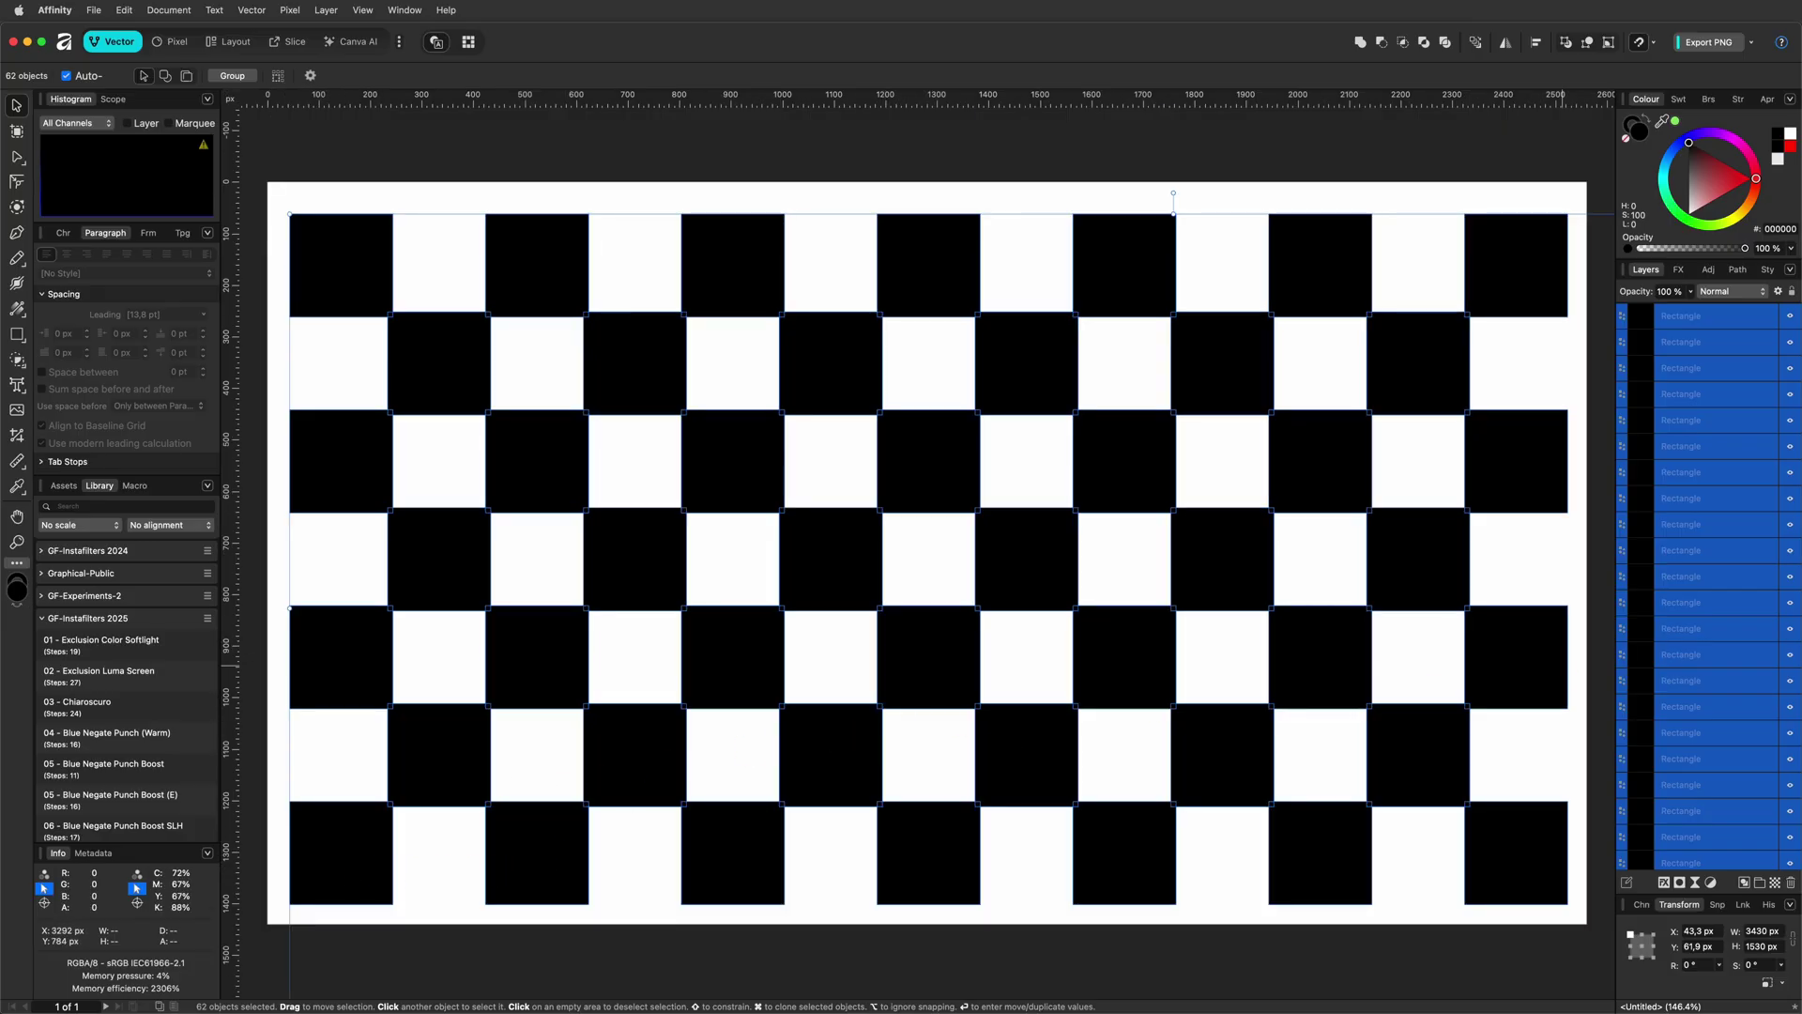
Position the 46-square checkerboard evenly within the artboard margins.
left_click_drag(1509, 644, 1026, 805)
scroll(1026, 804, "down", 3)
key("super+z")
key("super+z")
key("super+z")
key("super+z")
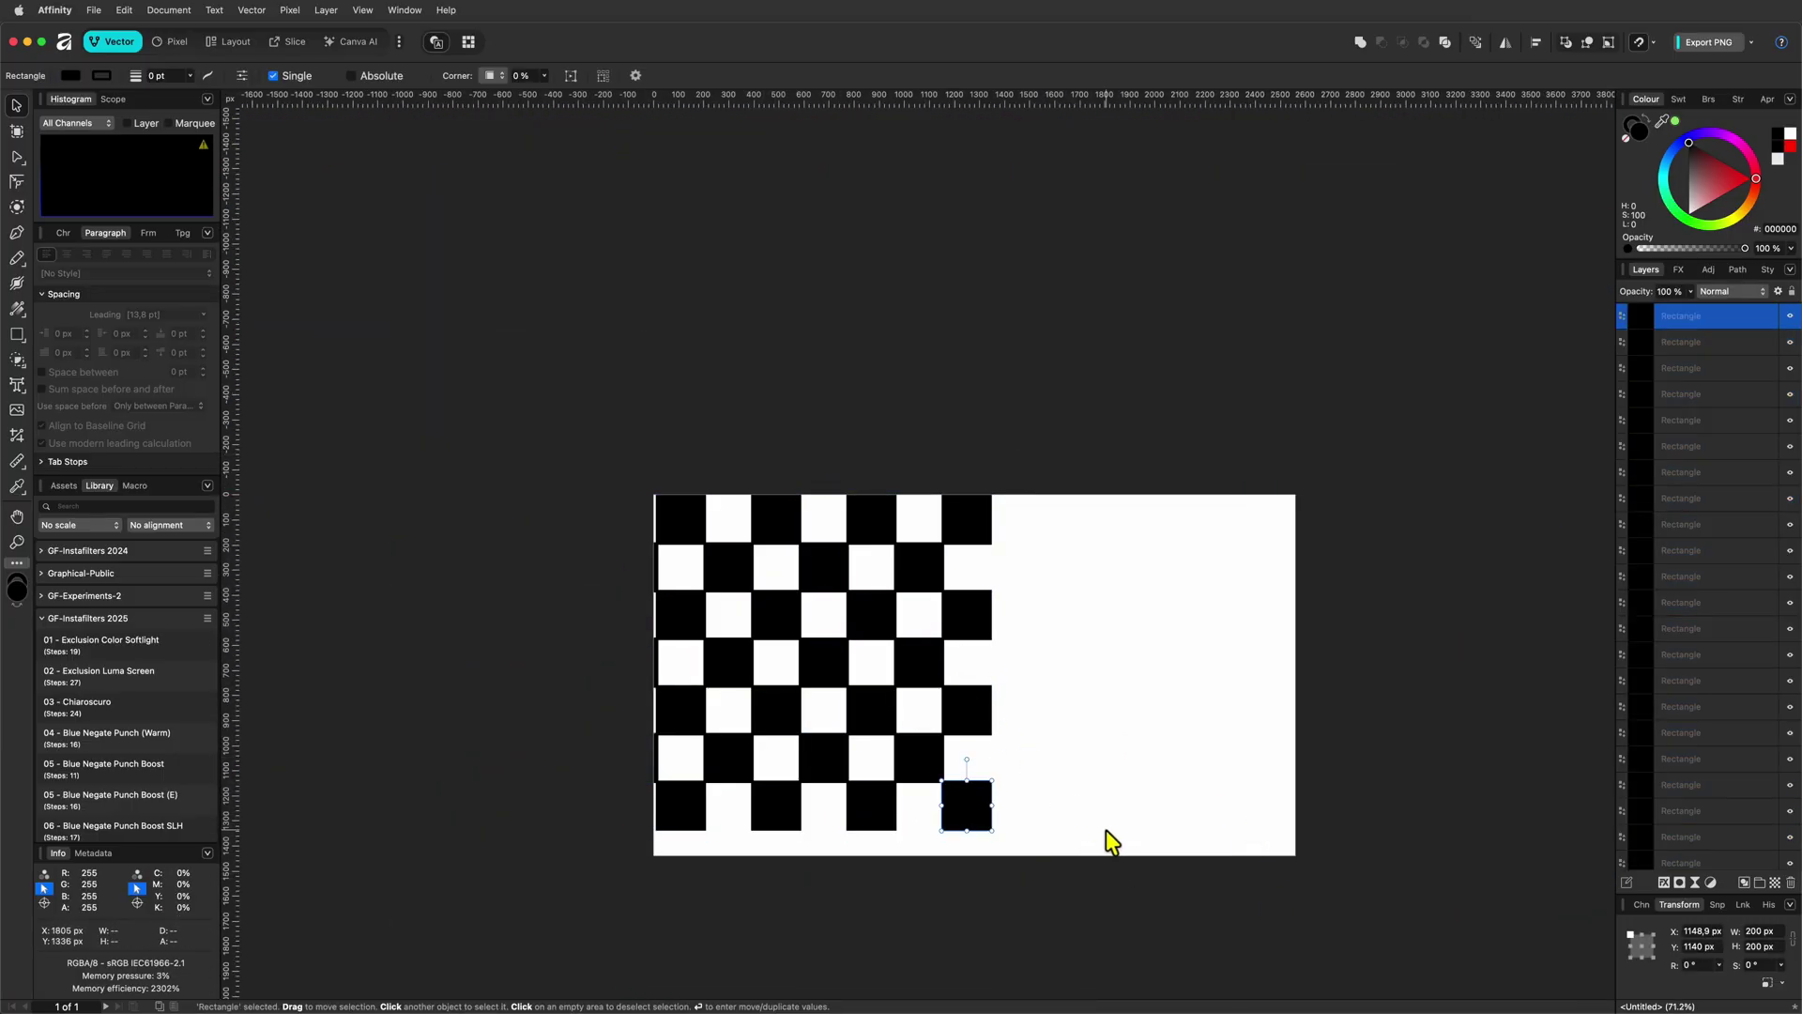
key("super+a")
left_click_drag(813, 664, 1109, 673)
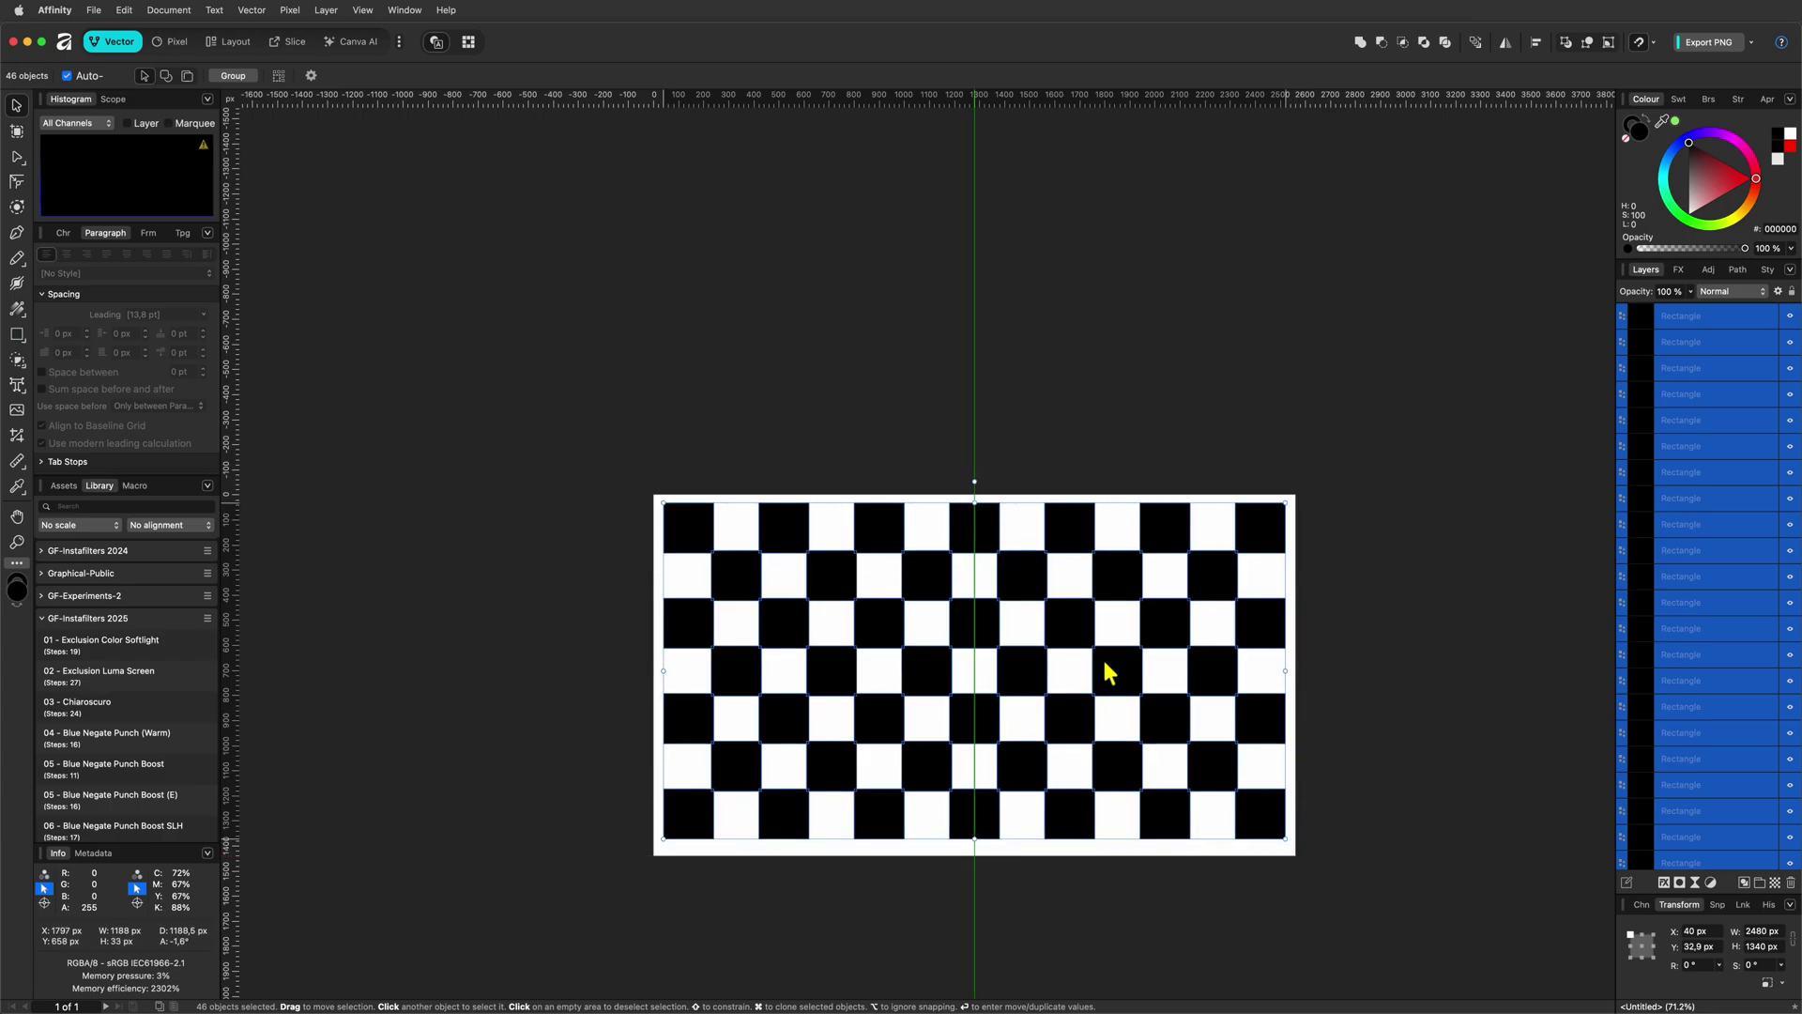
Fit the page in view and merge all 46 squares into one shape with the Add boolean.
key("super+0")
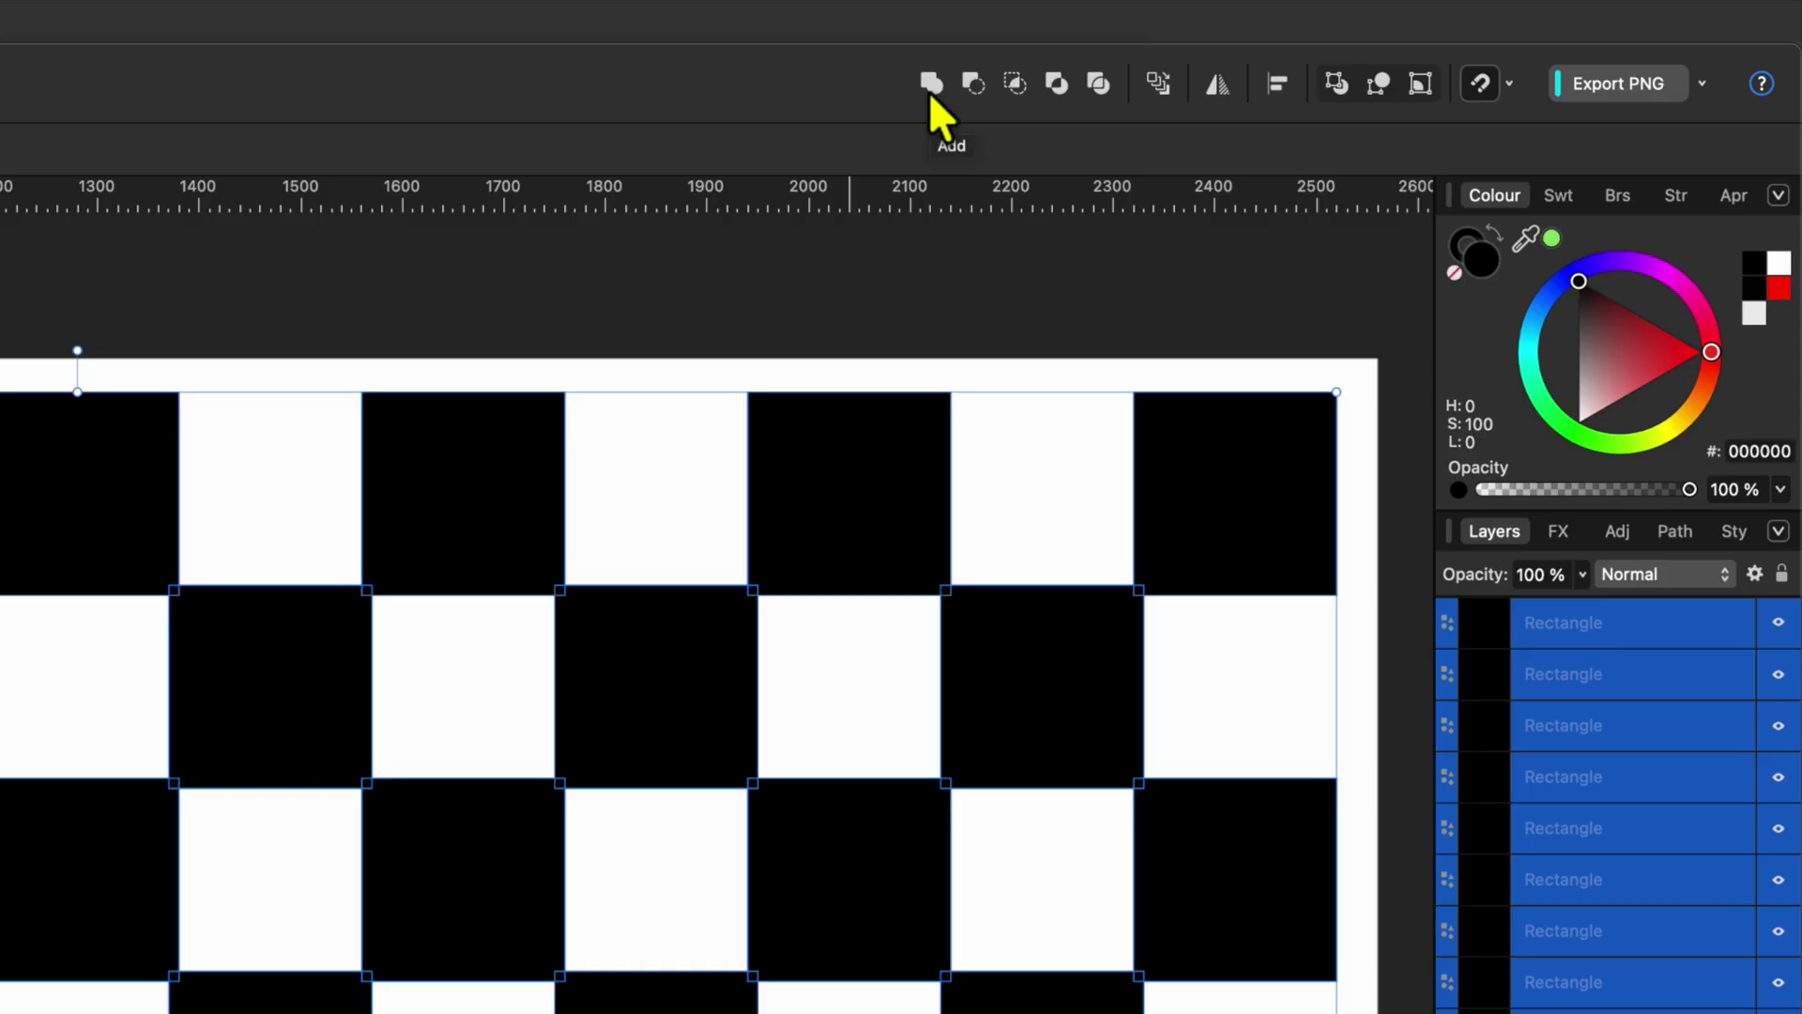
left_click(930, 89)
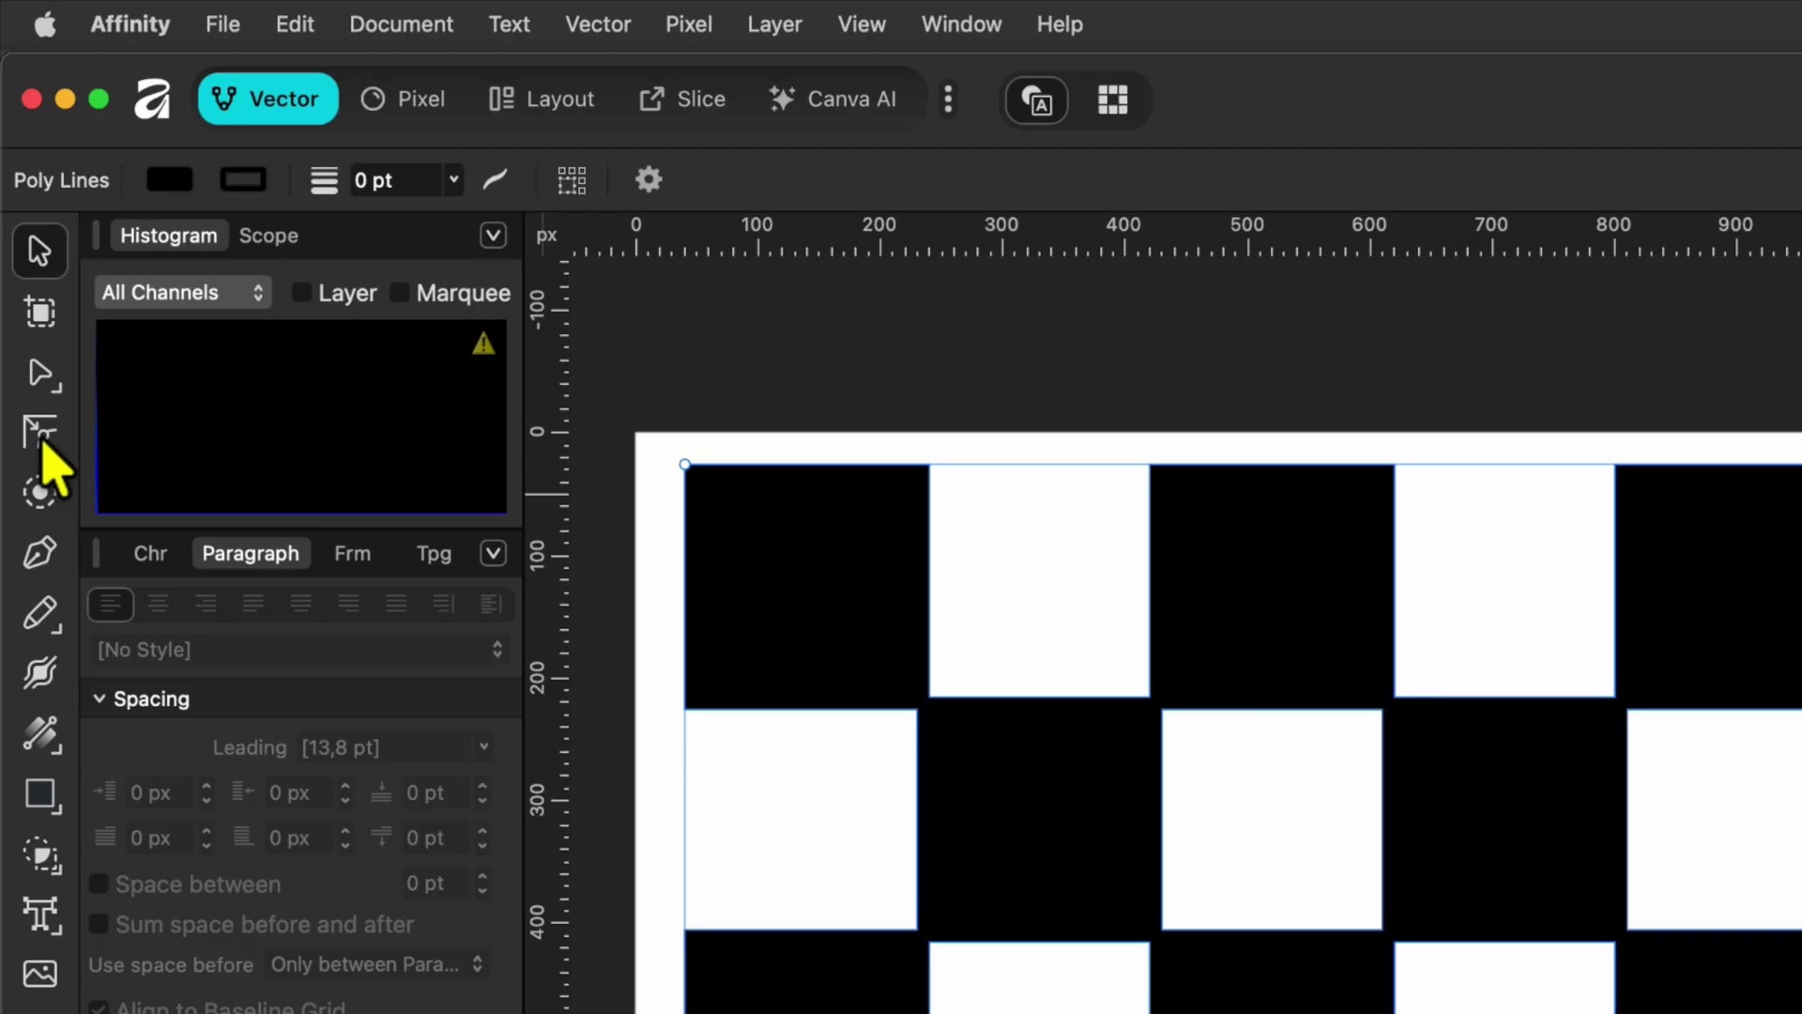
left_click(42, 436)
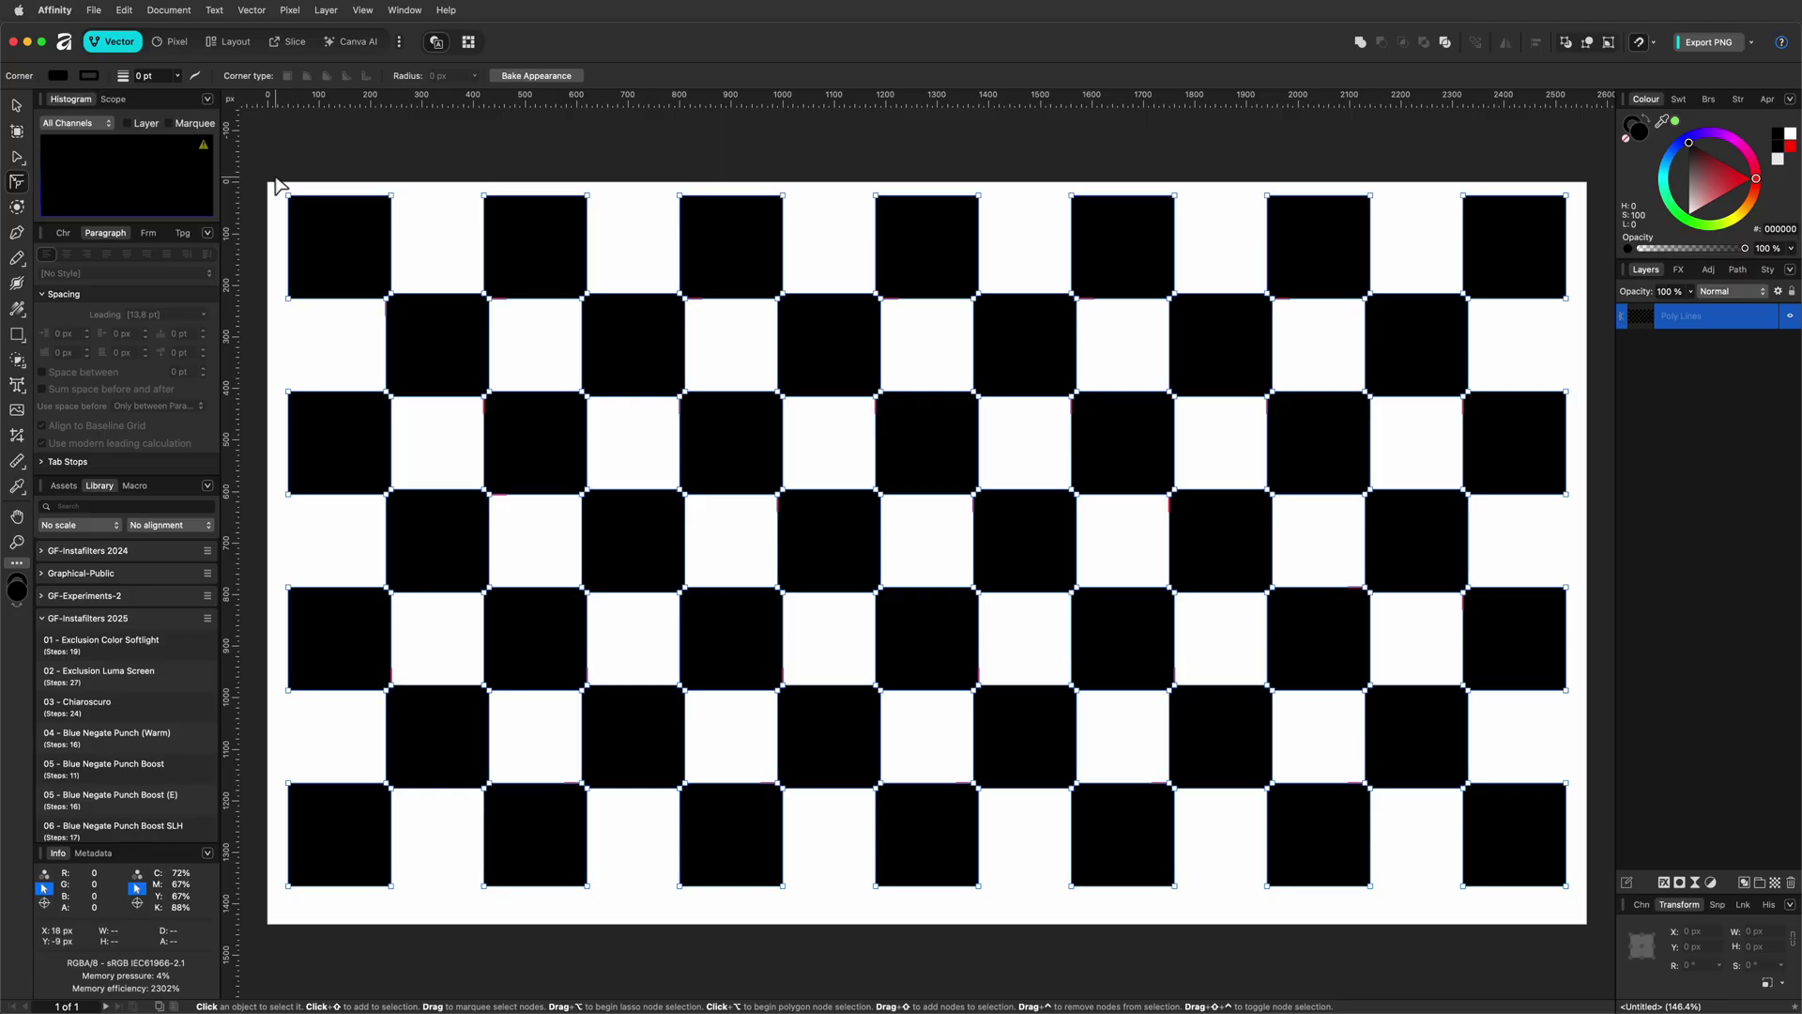
Select all nodes of the merged shape and set their corner radius to 20 px.
left_click_drag(275, 179, 591, 251)
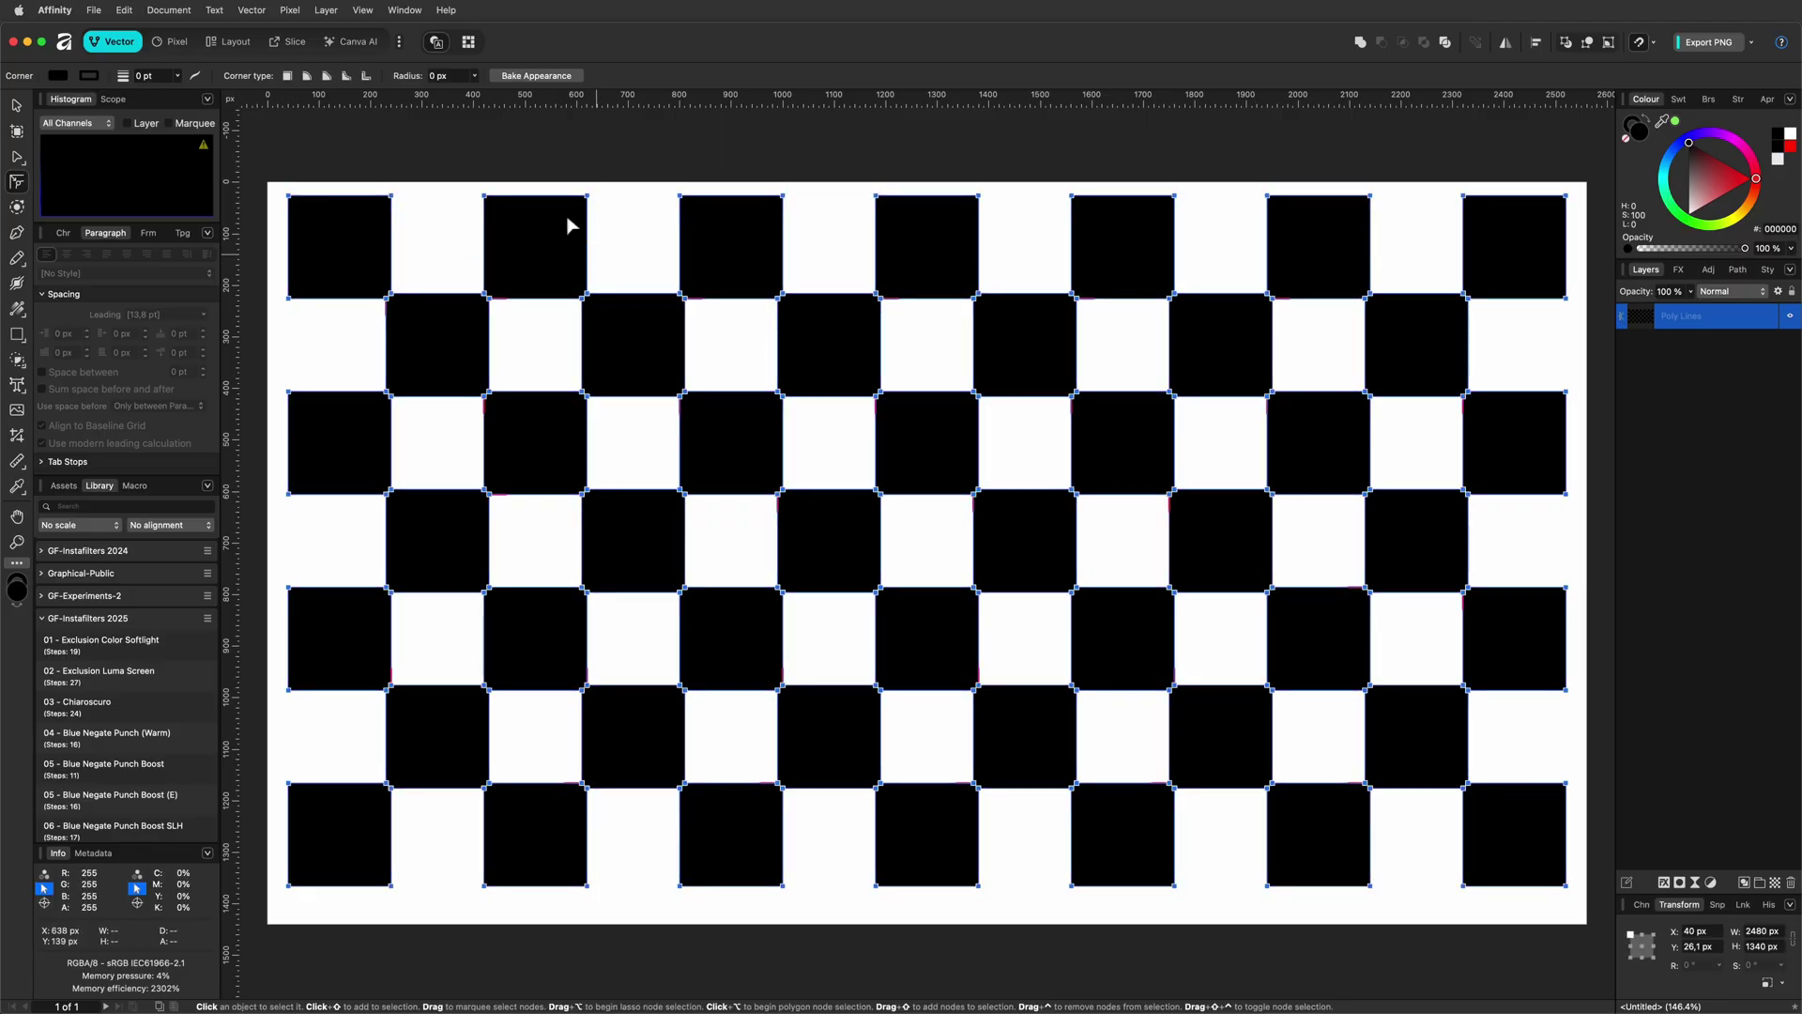
left_click(475, 79)
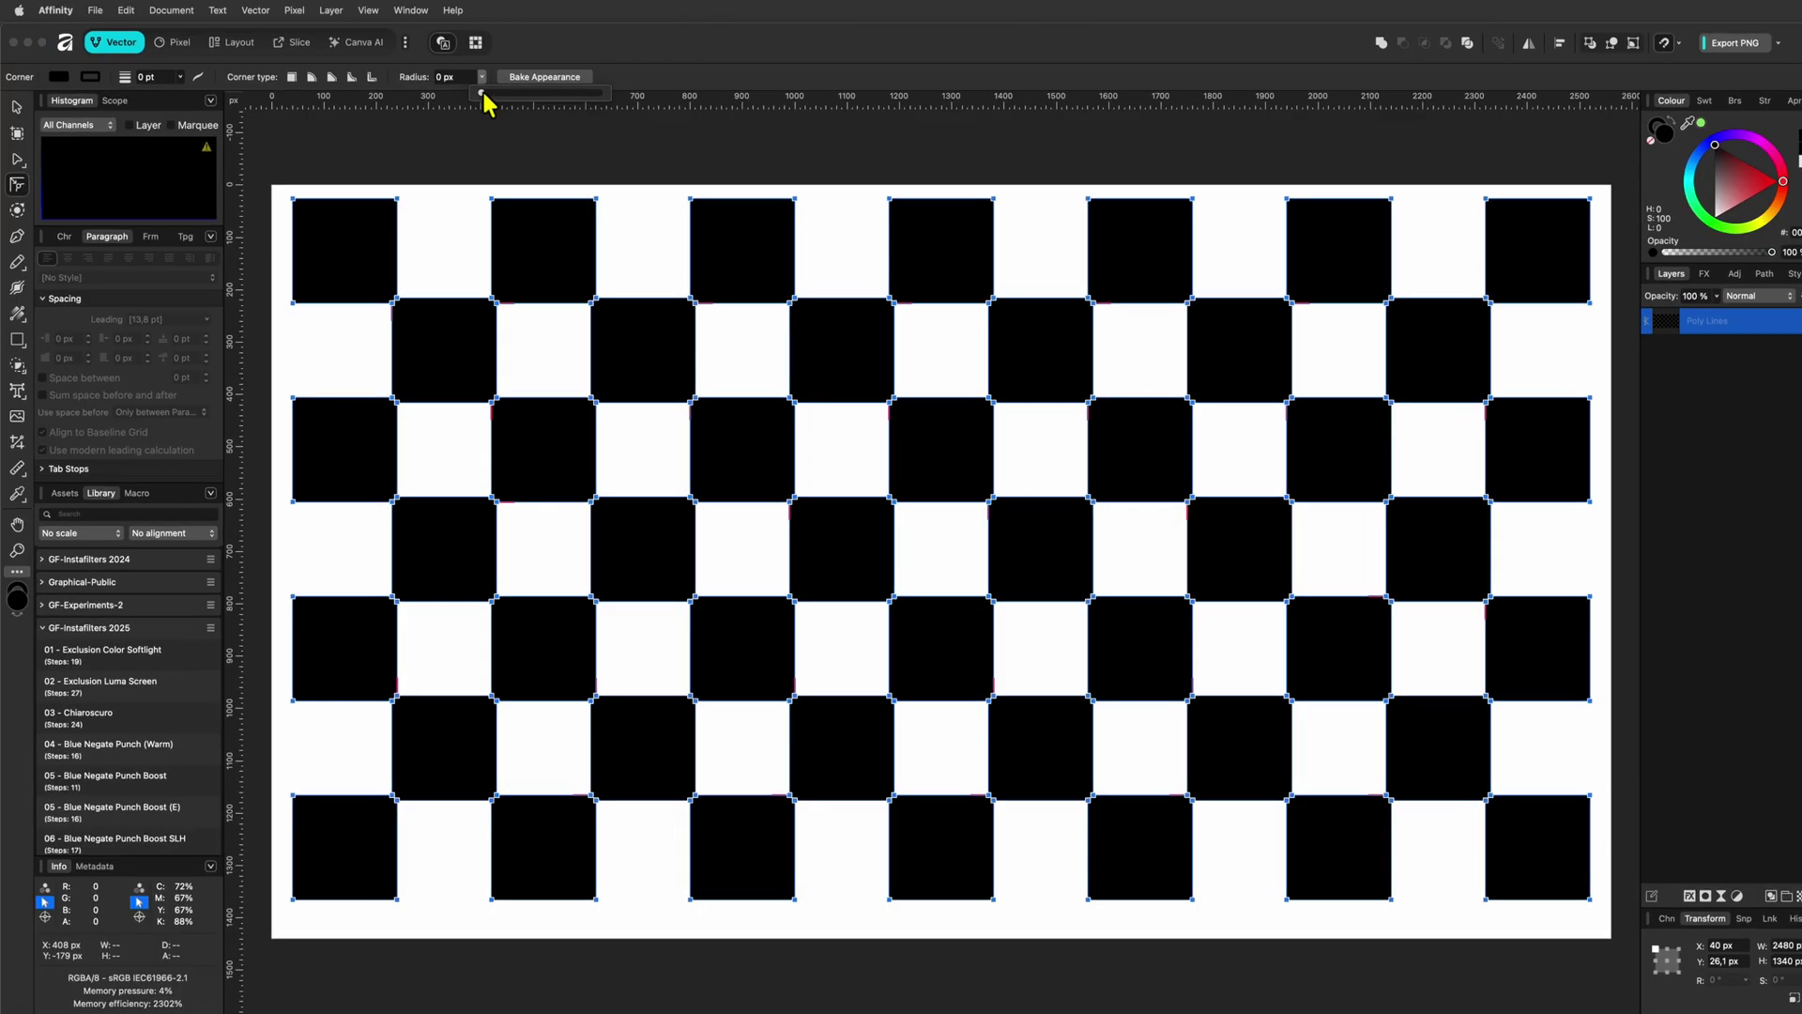
left_click_drag(472, 94, 504, 102)
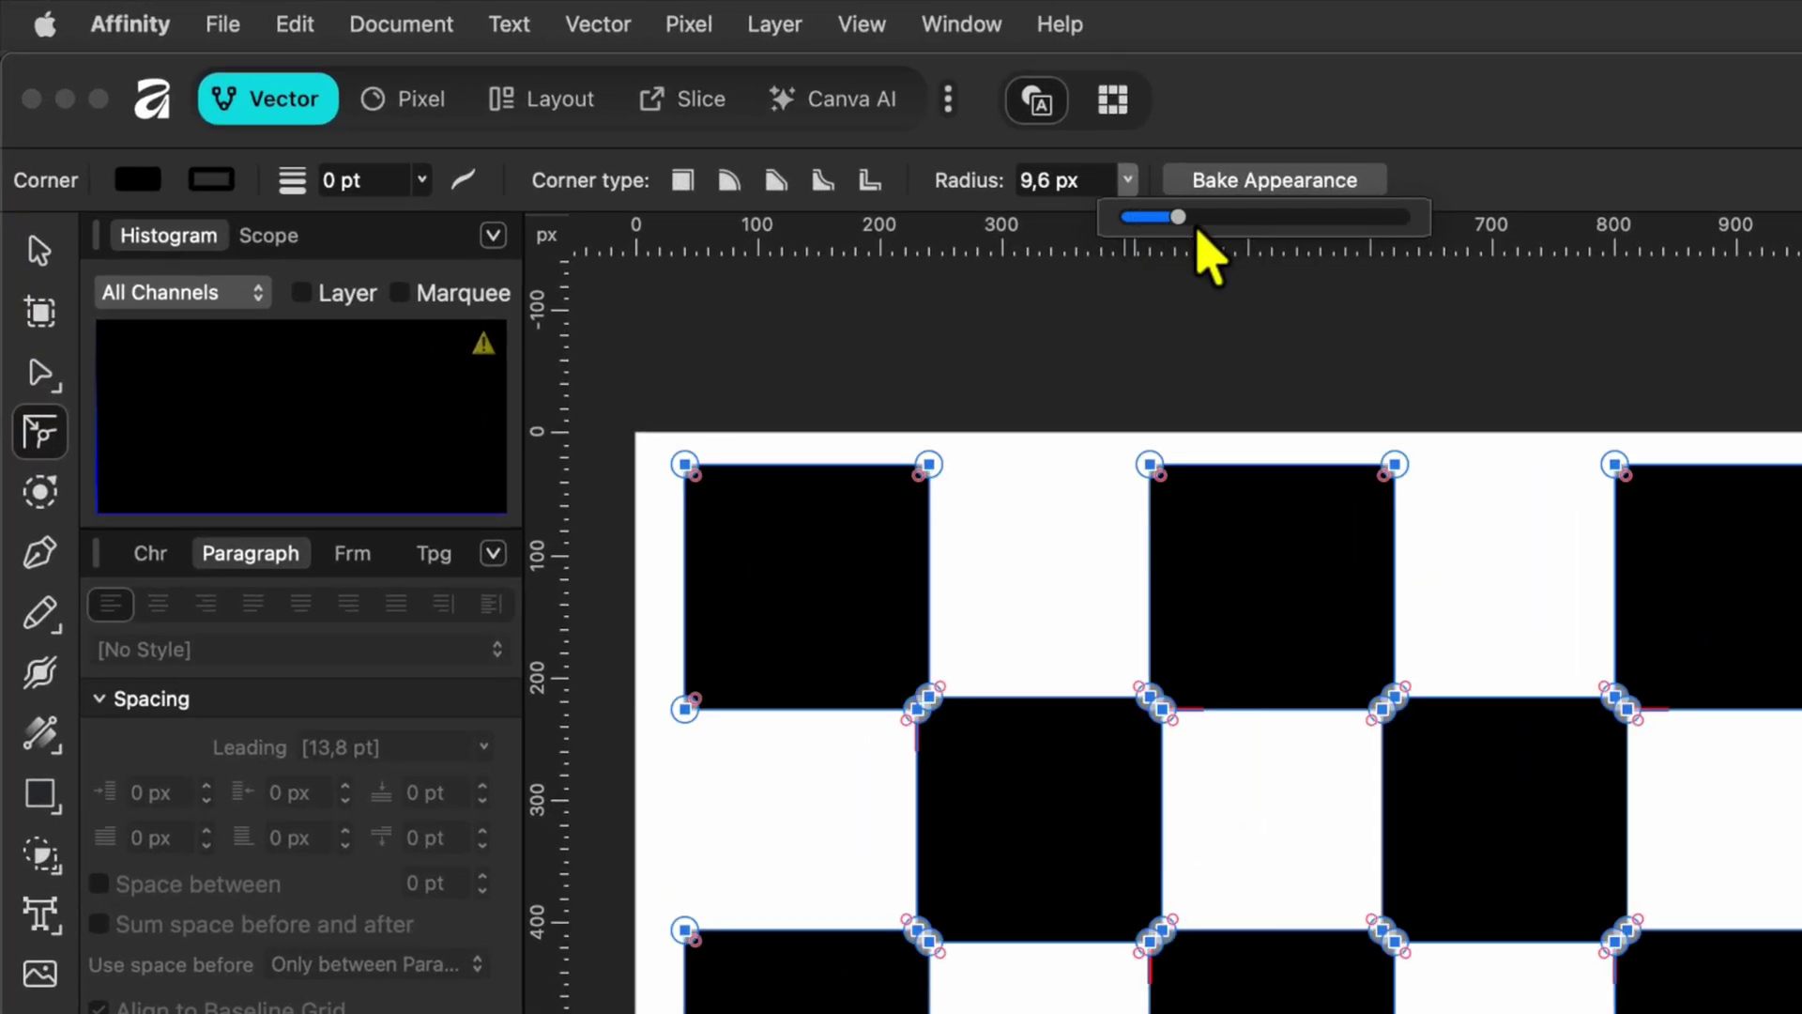
mouse_move(1196, 227)
left_mouse_down()
mouse_move(1395, 241)
mouse_move(1207, 259)
left_mouse_up()
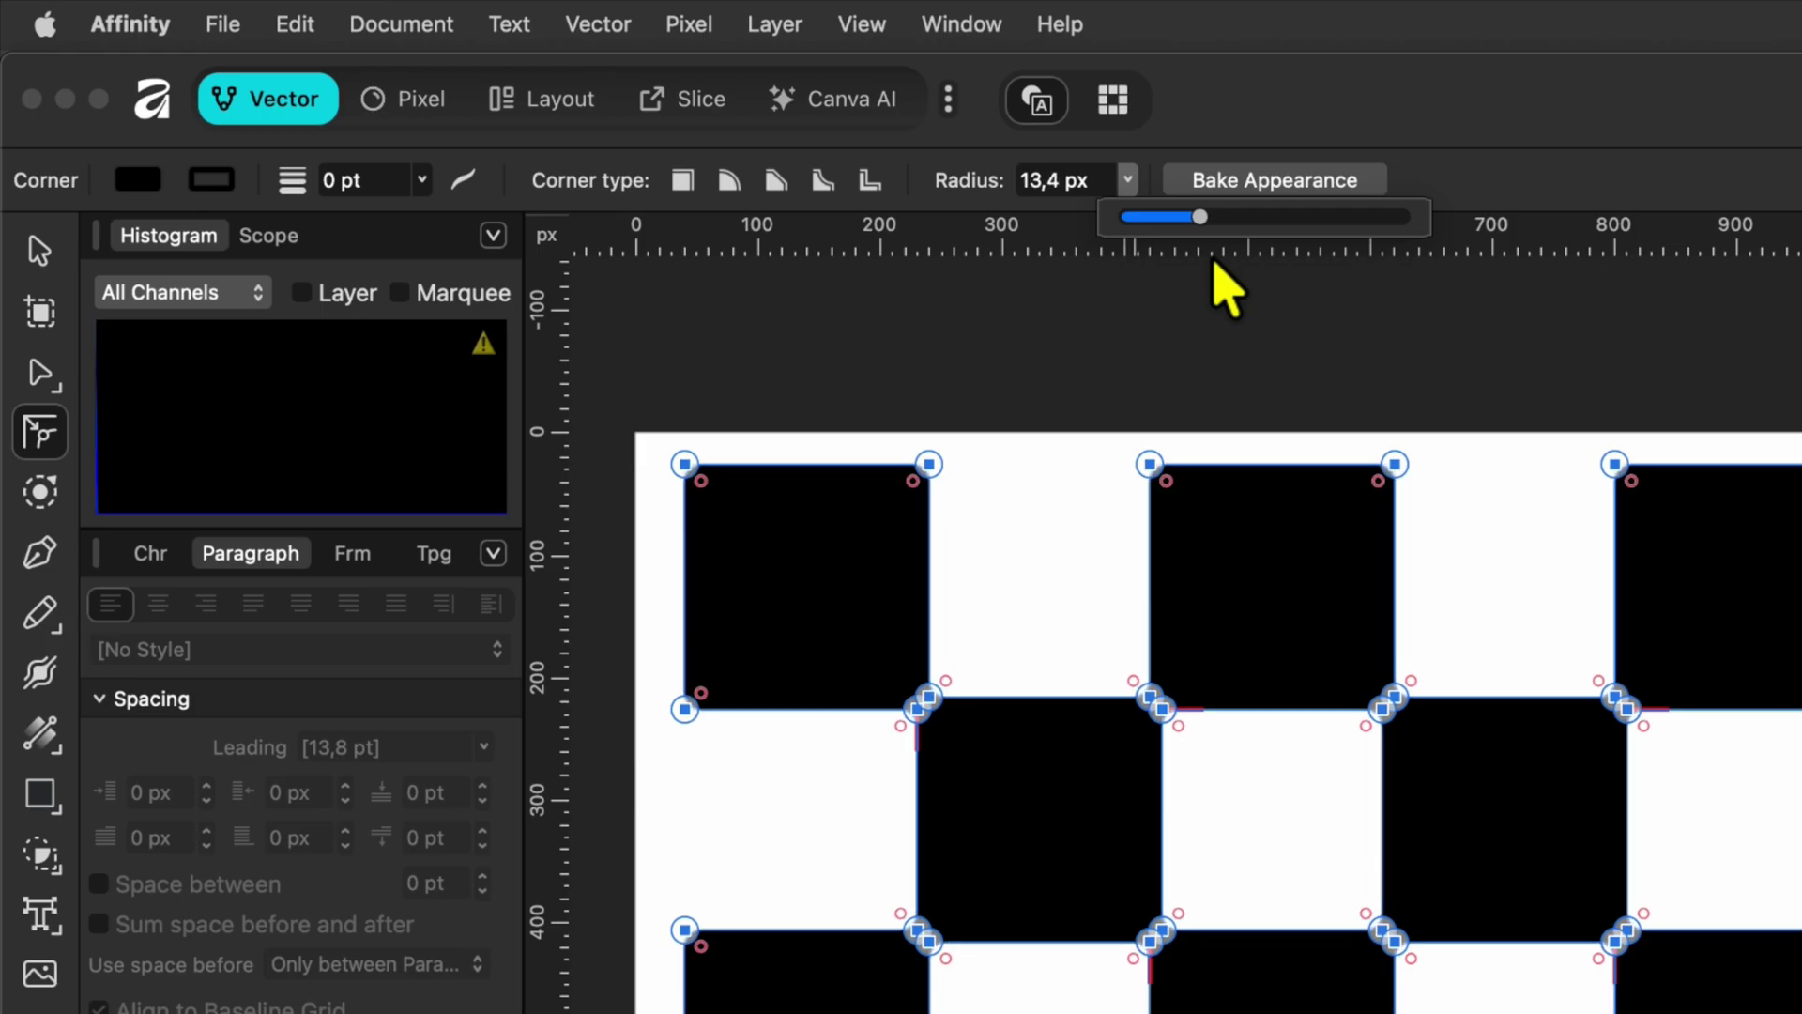
left_click(1058, 194)
type("20")
key("Return")
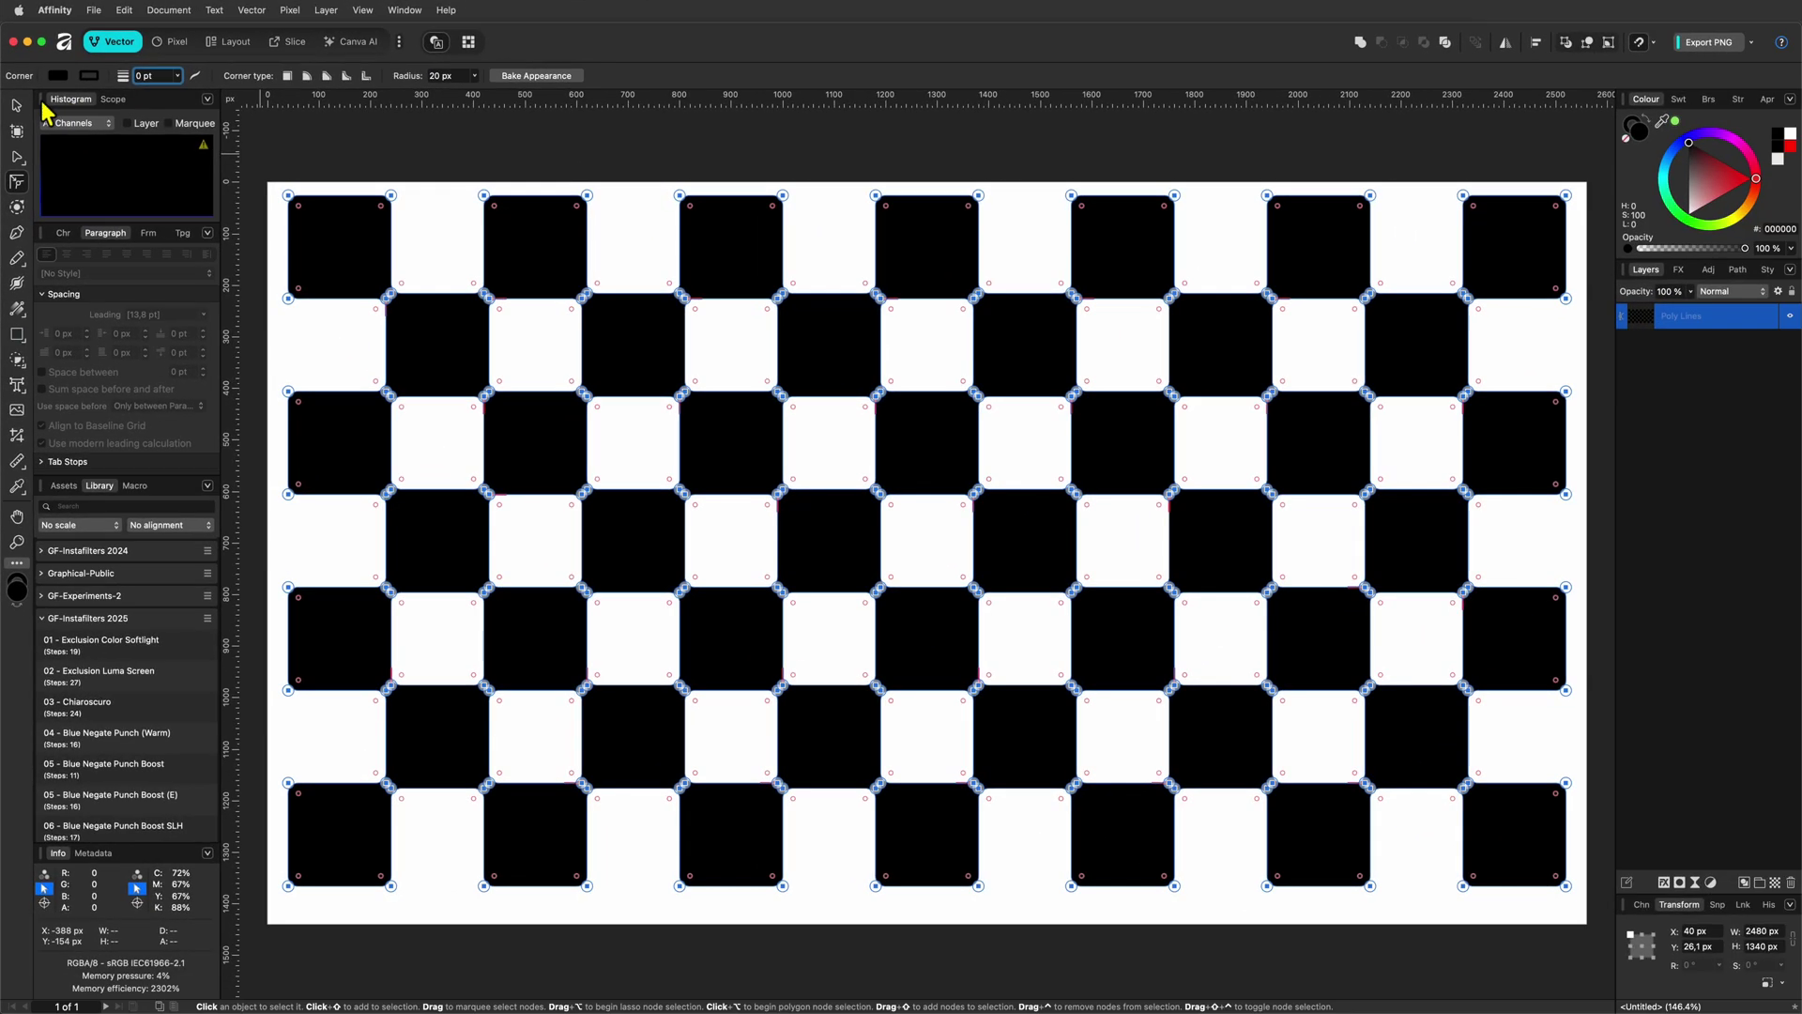
left_click(17, 105)
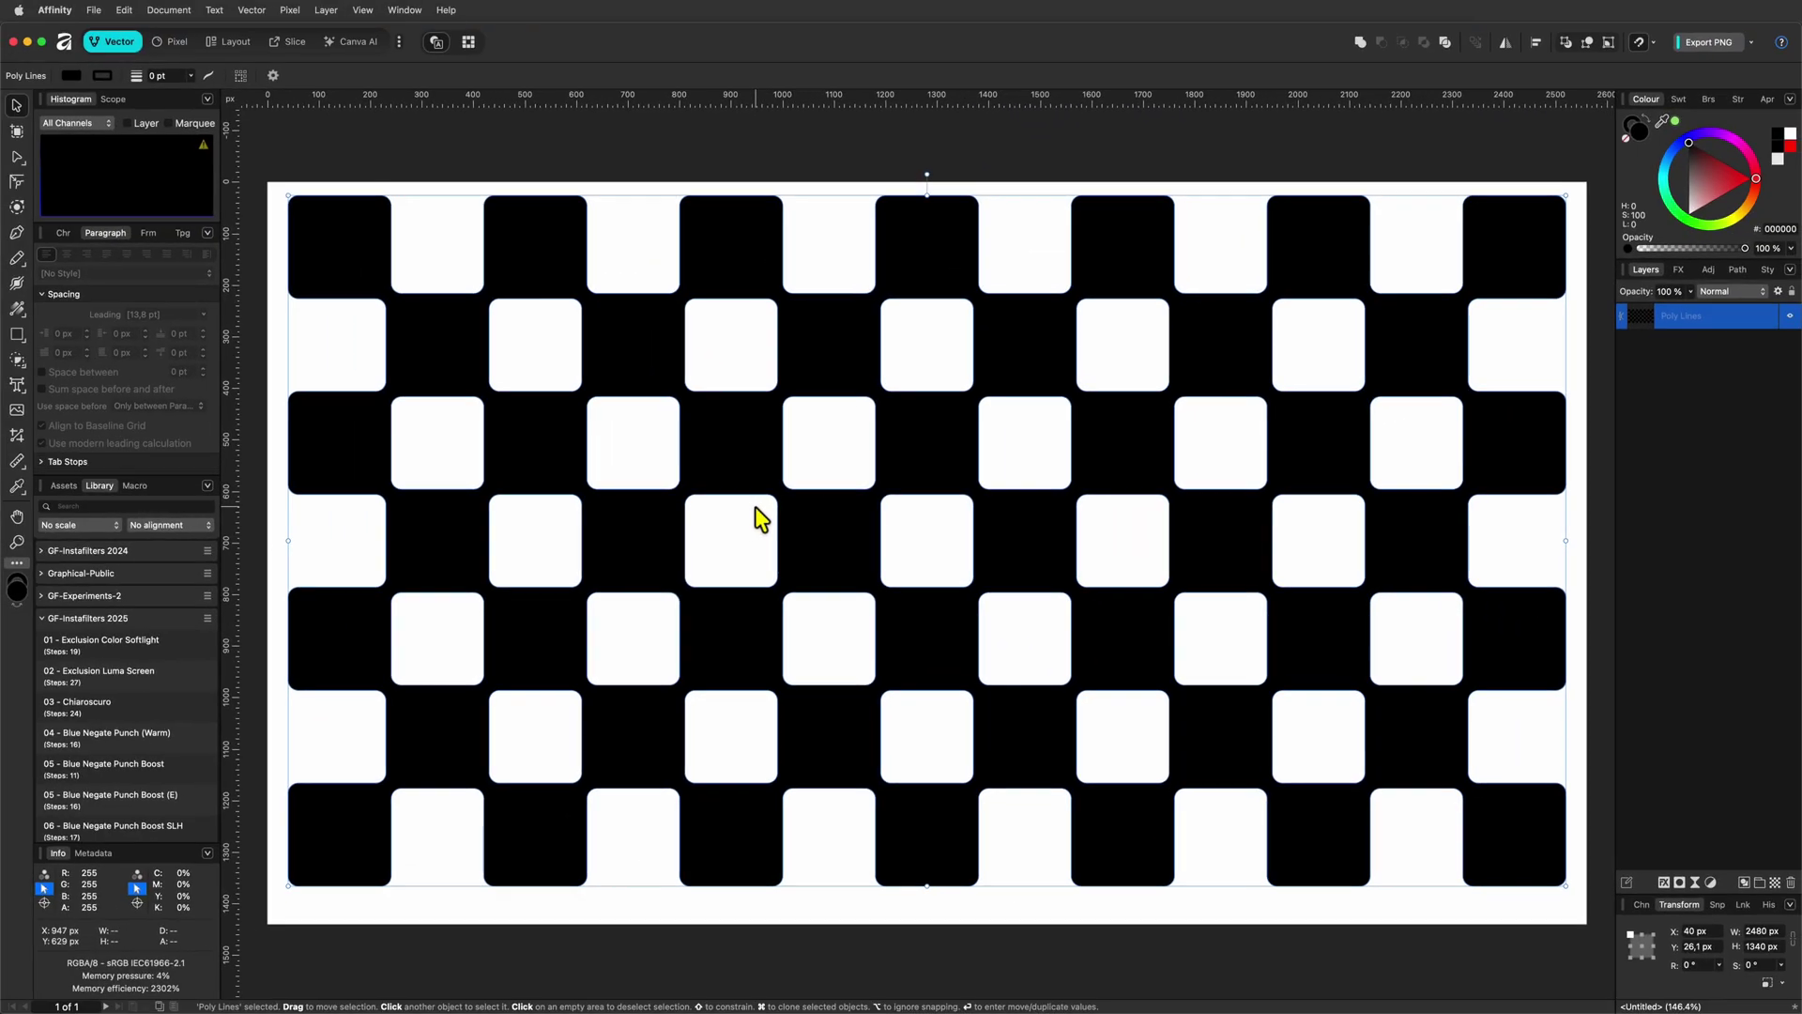
Duplicate the checkerboard shape, offset the lower copy down-right, and give it a 6.3 px Gaussian Blur.
key("super+j")
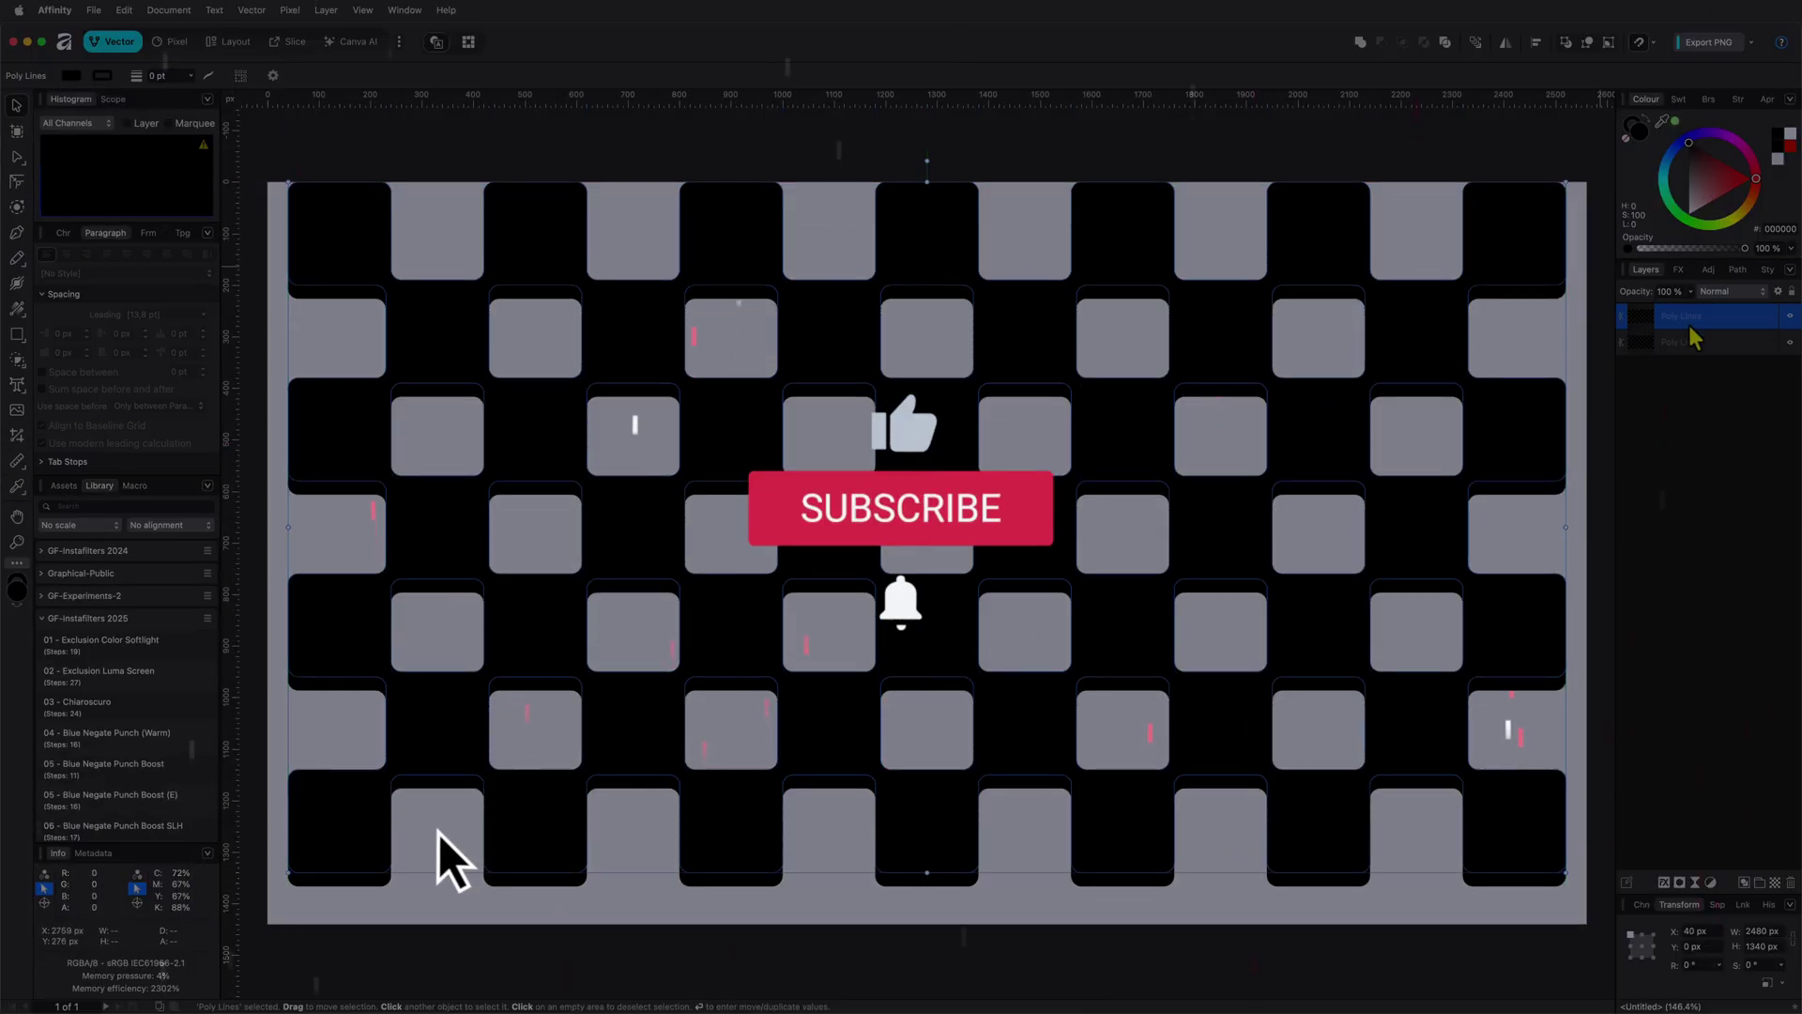
left_click(1685, 342)
left_click_drag(1417, 351, 1446, 328)
left_click(1678, 270)
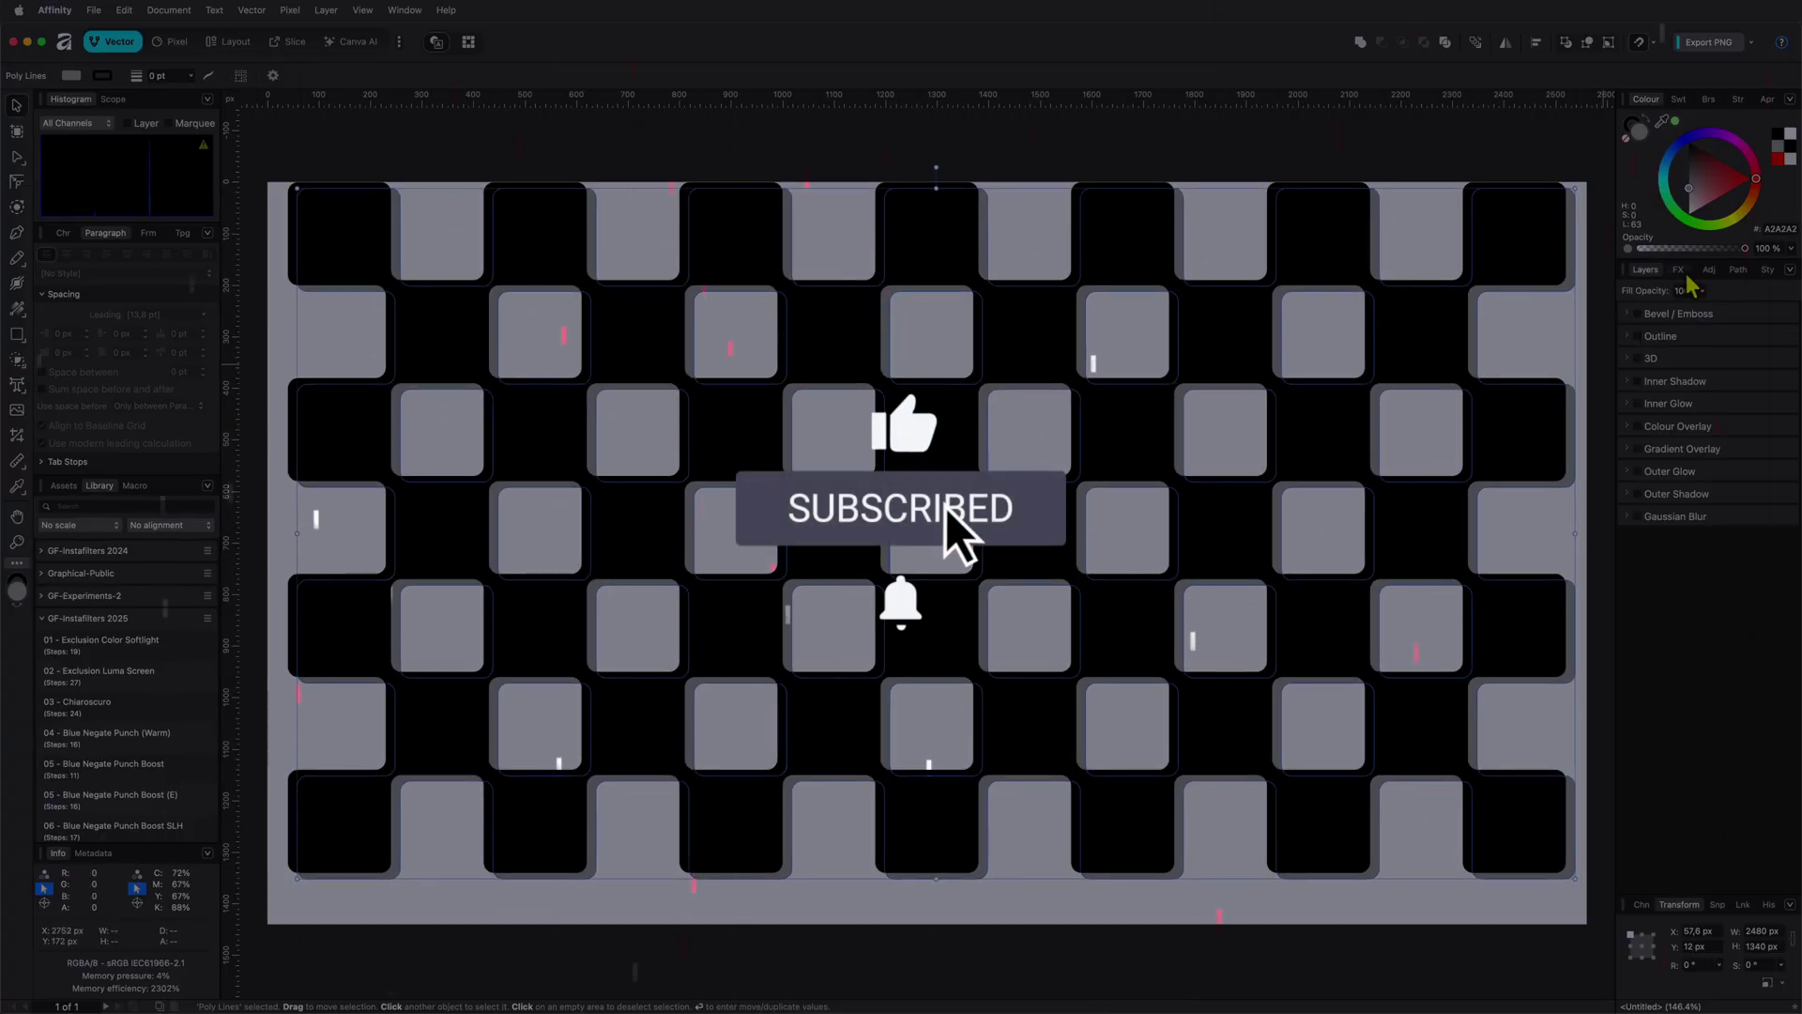
left_click(1637, 516)
left_click_drag(1661, 551, 1693, 550)
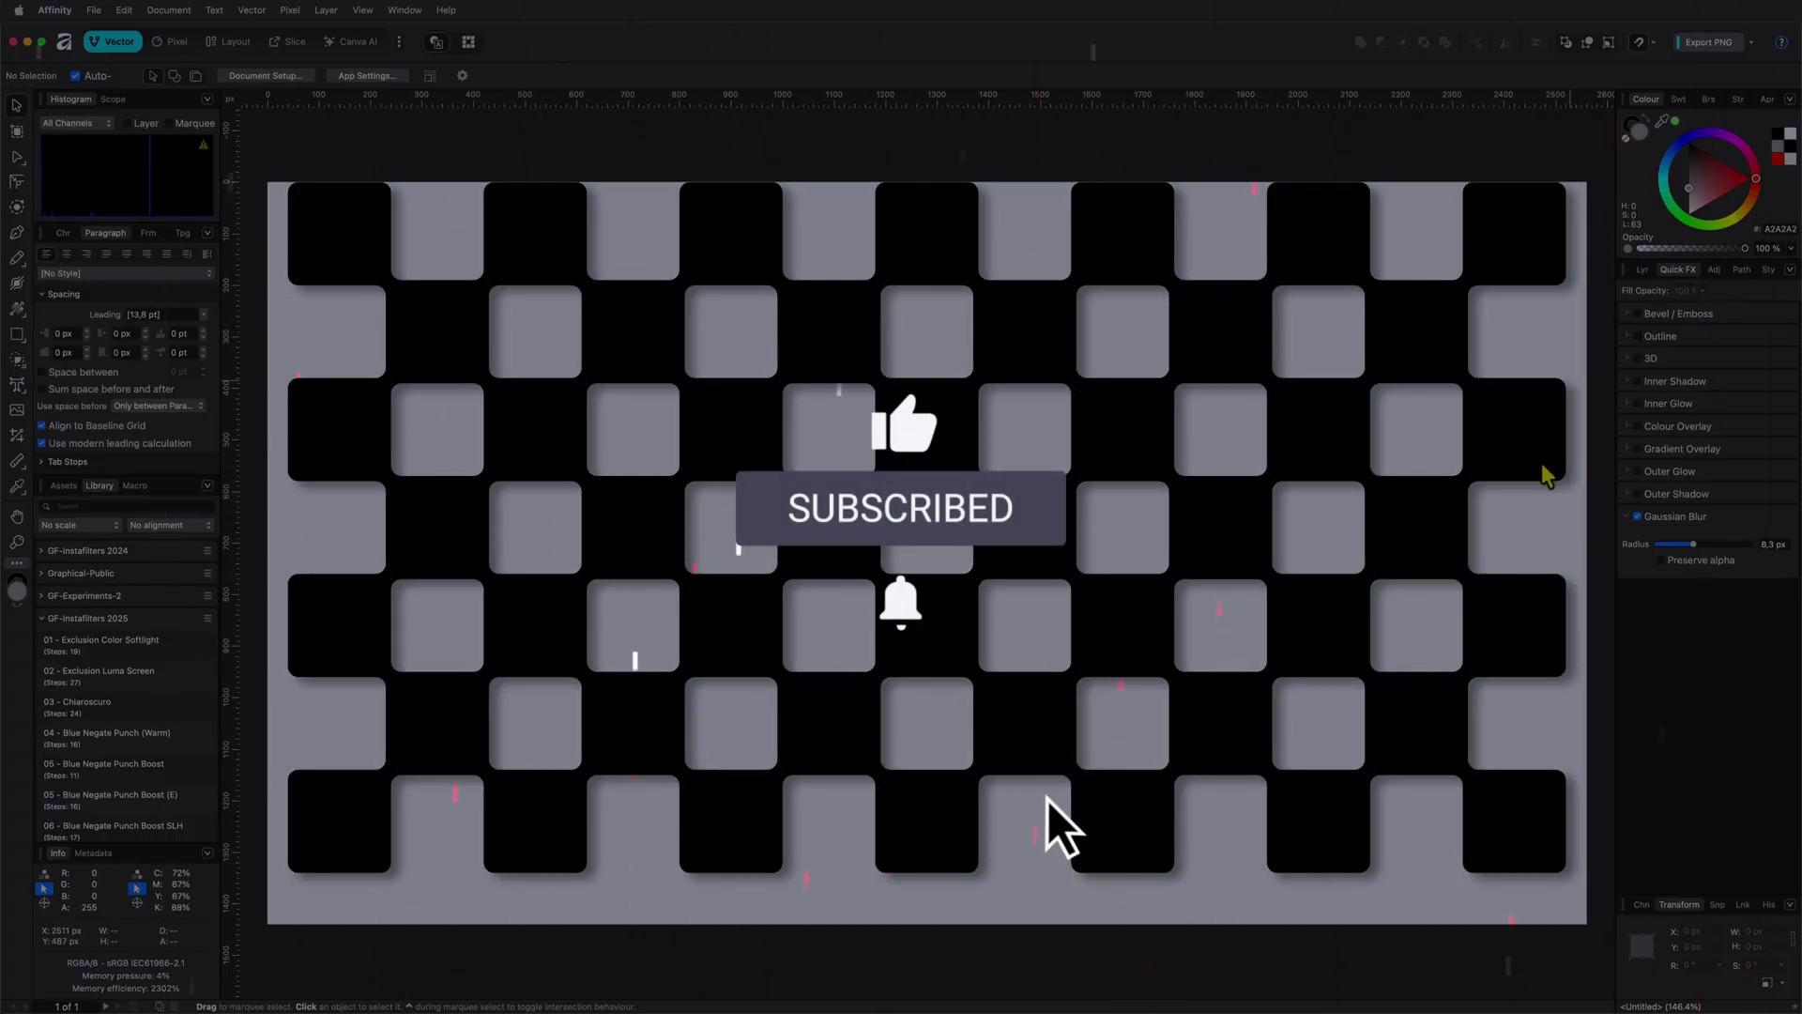